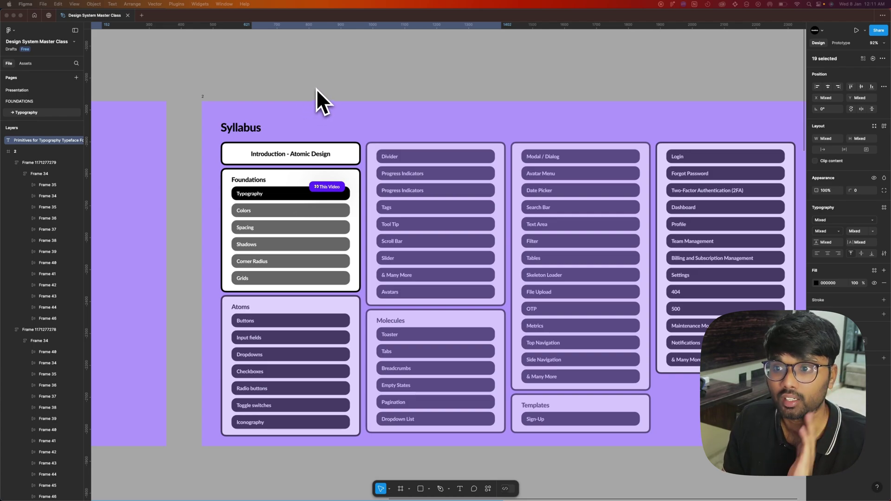
Examine the Syllabus slide's Foundations section and the Primitives for Typography list below the slides
{"action": "scroll", "coordinate": [321, 85], "scroll_direction": "left", "scroll_amount": 3}
{"action": "scroll", "coordinate": [322, 85], "scroll_direction": "up", "scroll_amount": 3}
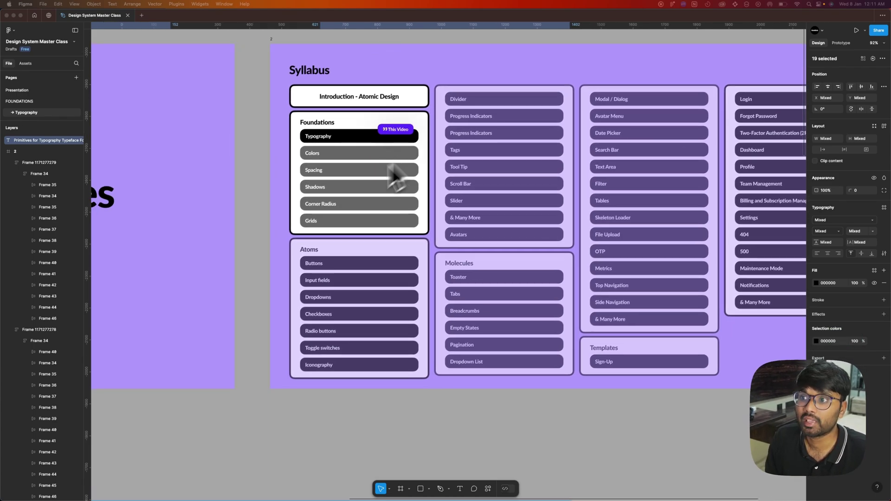
{"action": "scroll", "coordinate": [264, 184], "scroll_direction": "down", "scroll_amount": 3}
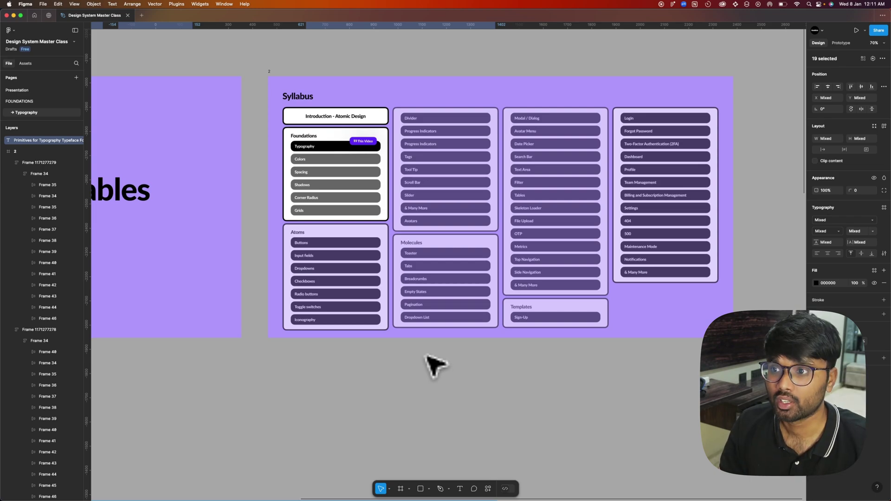
{"action": "scroll", "coordinate": [424, 359], "scroll_direction": "down", "scroll_amount": 1}
{"action": "scroll", "coordinate": [440, 337], "scroll_direction": "down", "scroll_amount": 5}
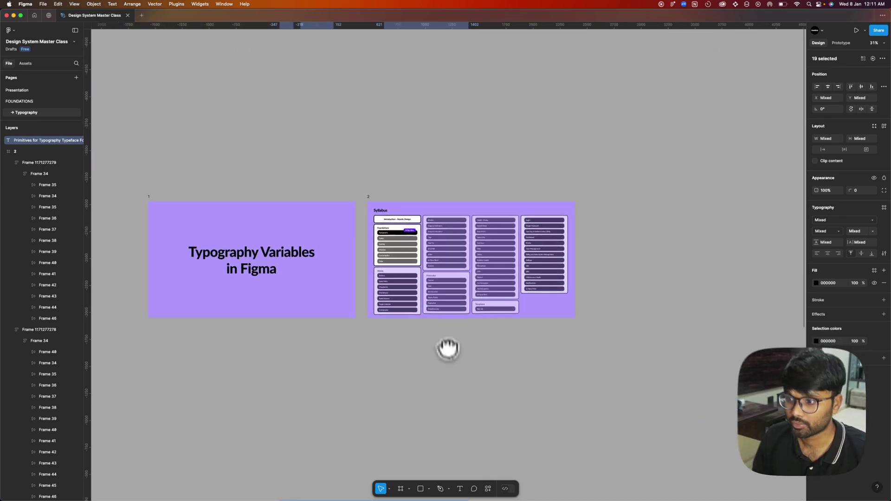
{"action": "left_click_drag", "start_coordinate": [448, 350], "coordinate": [466, 181]}
{"action": "left_click", "coordinate": [476, 279]}
{"action": "scroll", "coordinate": [420, 305], "scroll_direction": "up", "scroll_amount": 5}
{"action": "scroll", "coordinate": [419, 309], "scroll_direction": "up", "scroll_amount": 3}
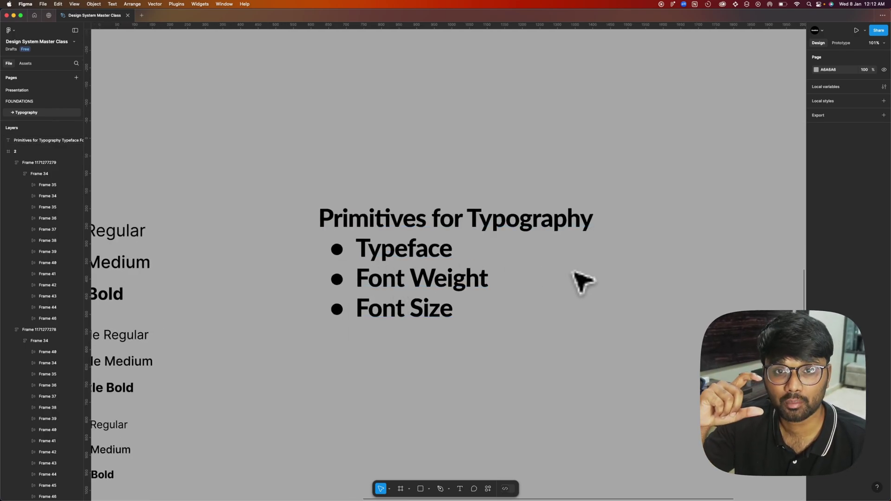
{"action": "scroll", "coordinate": [486, 334], "scroll_direction": "down", "scroll_amount": 5}
{"action": "scroll", "coordinate": [403, 308], "scroll_direction": "up", "scroll_amount": 5}
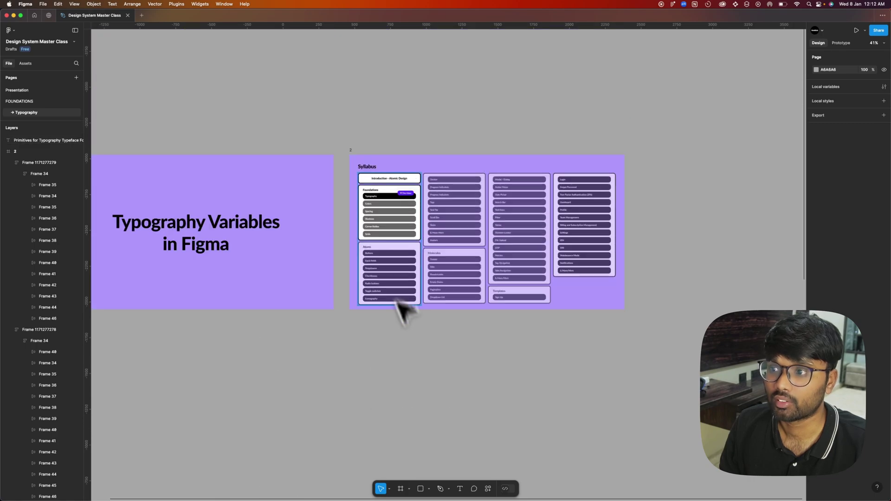
{"action": "scroll", "coordinate": [378, 216], "scroll_direction": "up", "scroll_amount": 5}
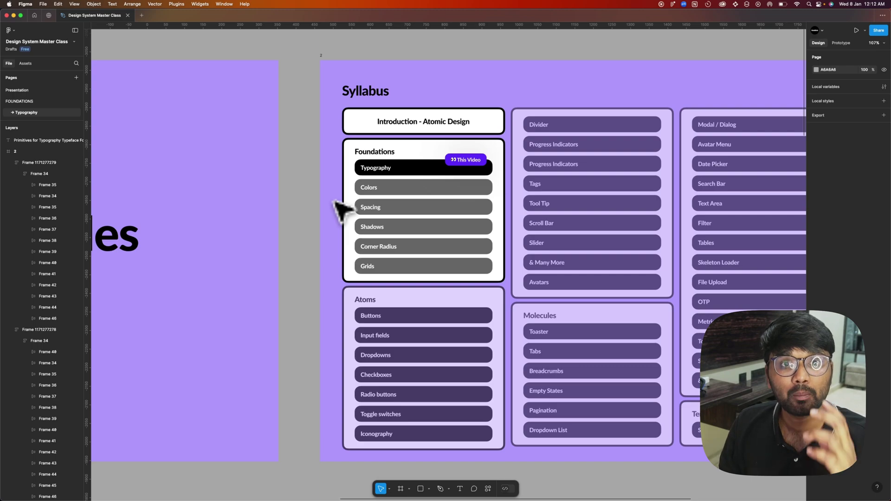
{"action": "scroll", "coordinate": [349, 181], "scroll_direction": "down", "scroll_amount": 10, "text": "ctrl"}
{"action": "scroll", "coordinate": [384, 259], "scroll_direction": "down", "scroll_amount": 4}
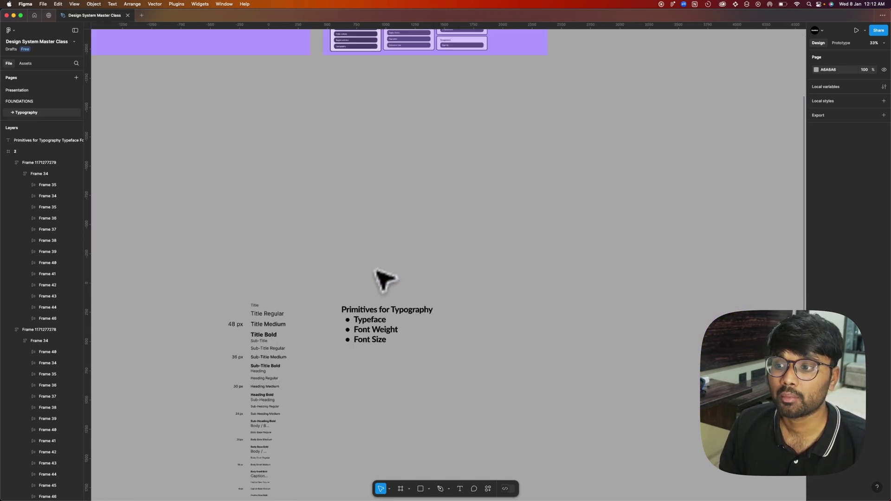
{"action": "scroll", "coordinate": [384, 279], "scroll_direction": "up", "scroll_amount": 5, "text": "ctrl"}
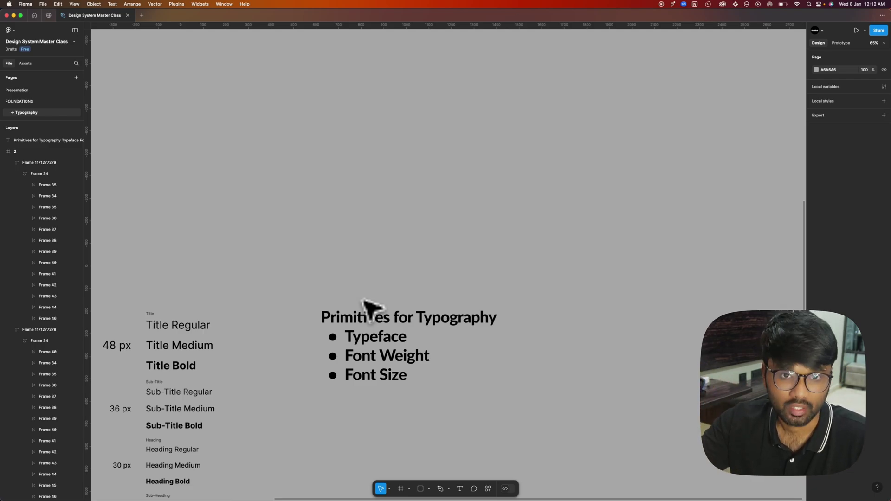
Examine the type scale from Title down to Caption Extra Small, comparing its sizes and weights with the typography primitives list
{"action": "left_click_drag", "start_coordinate": [301, 275], "coordinate": [474, 87]}
{"action": "scroll", "coordinate": [427, 181], "scroll_direction": "down", "scroll_amount": 4}
{"action": "left_click_drag", "start_coordinate": [421, 245], "coordinate": [406, 235]}
{"action": "scroll", "coordinate": [365, 198], "scroll_direction": "up", "scroll_amount": 1}
{"action": "scroll", "coordinate": [368, 201], "scroll_direction": "up", "scroll_amount": 3}
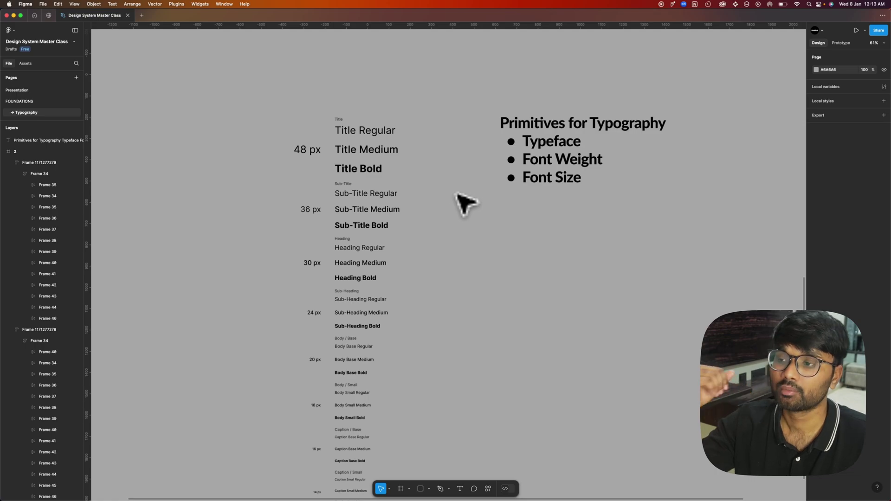
{"action": "scroll", "coordinate": [334, 135], "scroll_direction": "up", "scroll_amount": 5}
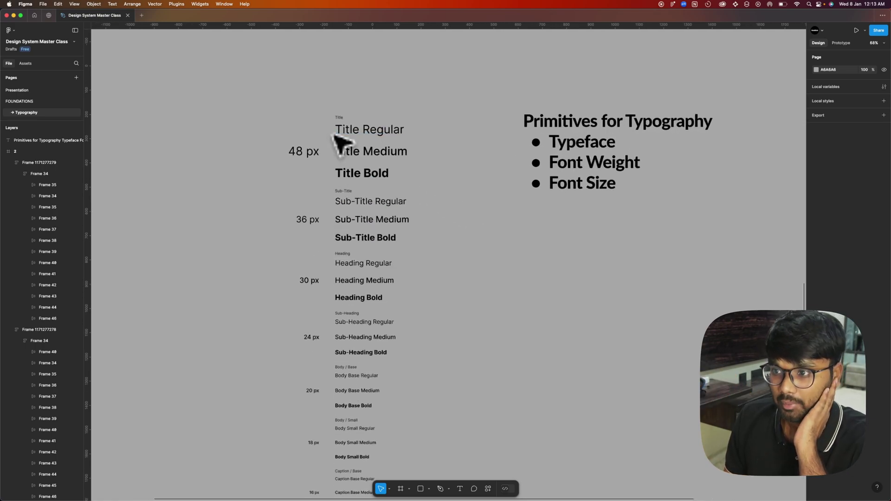
{"action": "scroll", "coordinate": [298, 161], "scroll_direction": "down", "scroll_amount": 5}
{"action": "left_click_drag", "start_coordinate": [298, 200], "coordinate": [322, 57]}
{"action": "scroll", "coordinate": [327, 364], "scroll_direction": "up", "scroll_amount": 15}
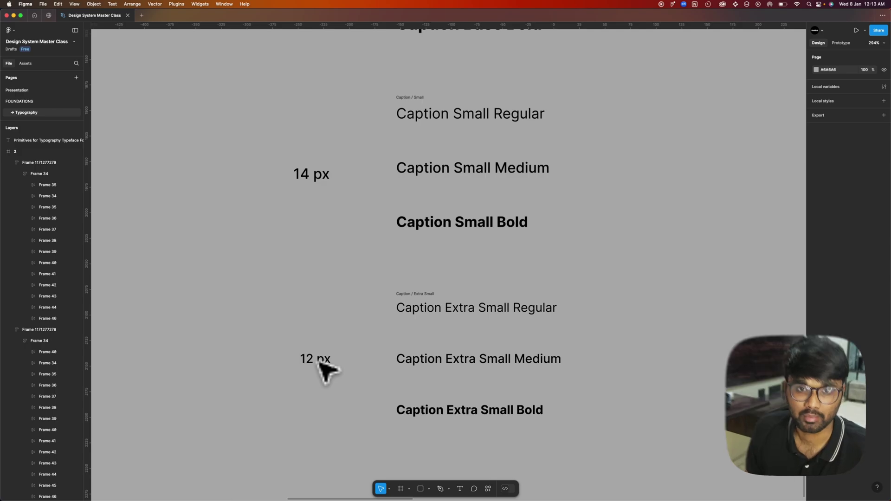
{"action": "scroll", "coordinate": [325, 367], "scroll_direction": "down", "scroll_amount": 10}
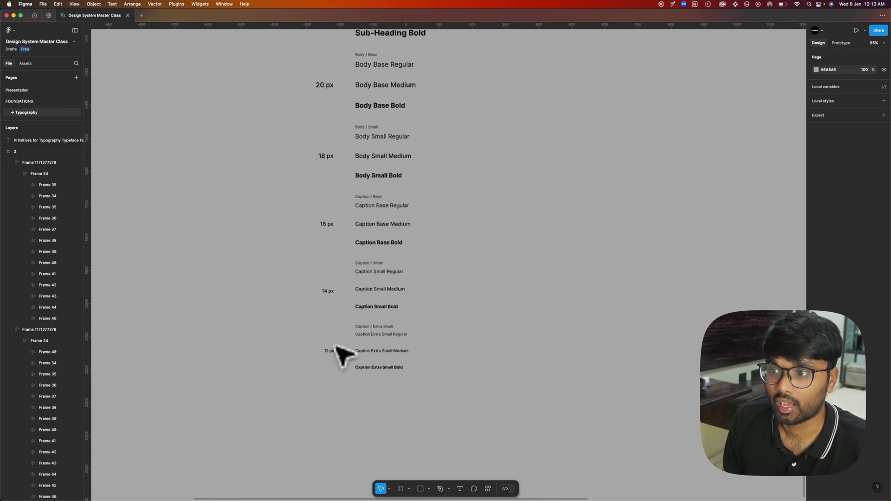
{"action": "scroll", "coordinate": [338, 354], "scroll_direction": "up", "scroll_amount": 6}
{"action": "scroll", "coordinate": [346, 354], "scroll_direction": "up", "scroll_amount": 3}
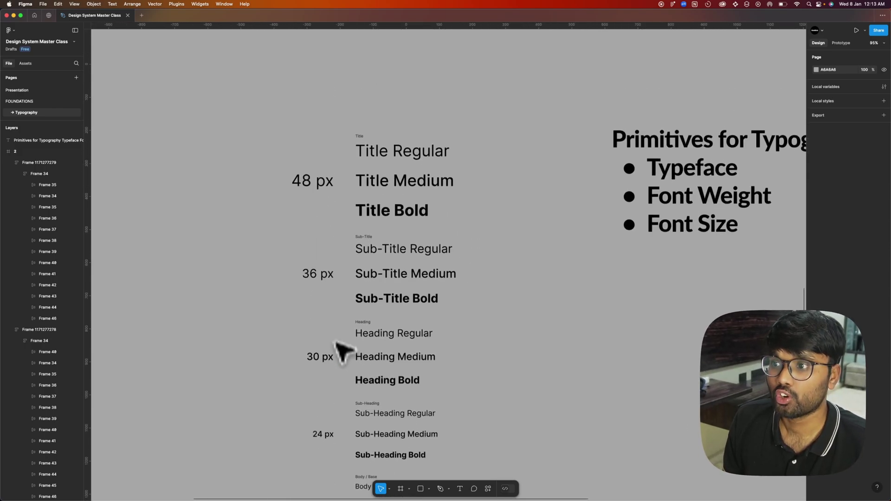
{"action": "scroll", "coordinate": [278, 251], "scroll_direction": "down", "scroll_amount": 5}
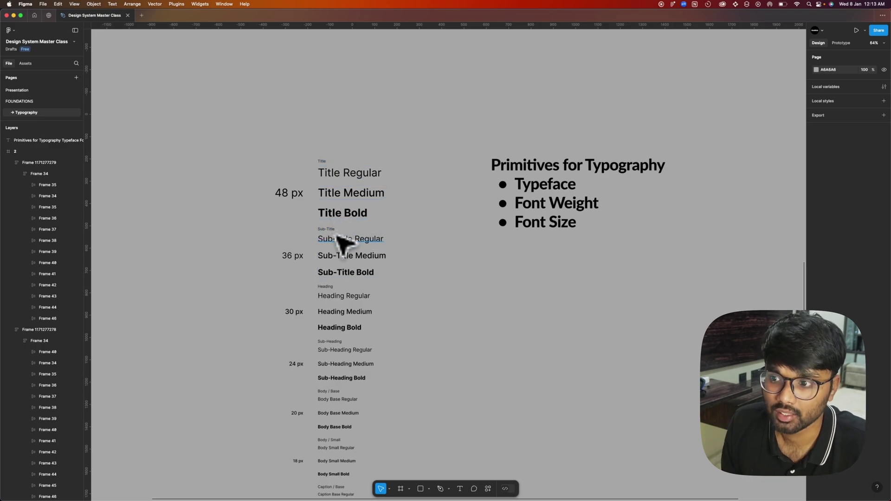
{"action": "scroll", "coordinate": [355, 244], "scroll_direction": "up", "scroll_amount": 4}
{"action": "scroll", "coordinate": [339, 345], "scroll_direction": "down", "scroll_amount": 5}
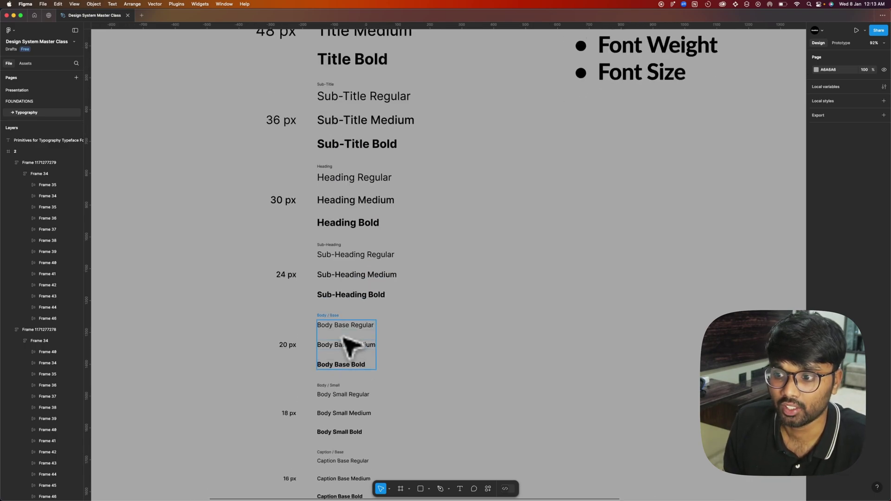
{"action": "scroll", "coordinate": [338, 389], "scroll_direction": "down", "scroll_amount": 2}
{"action": "scroll", "coordinate": [342, 372], "scroll_direction": "down", "scroll_amount": 6}
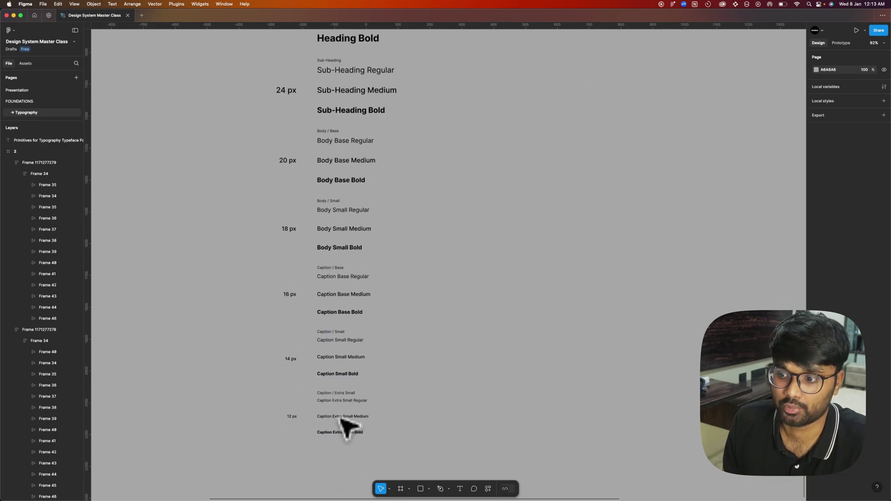
{"action": "scroll", "coordinate": [374, 383], "scroll_direction": "up", "scroll_amount": 4}
{"action": "scroll", "coordinate": [386, 375], "scroll_direction": "up", "scroll_amount": 10}
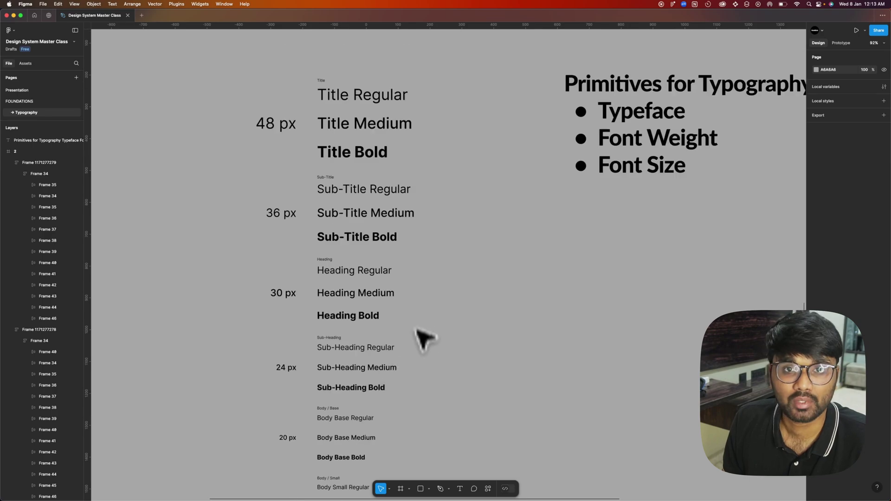
{"action": "scroll", "coordinate": [421, 342], "scroll_direction": "right", "scroll_amount": 5}
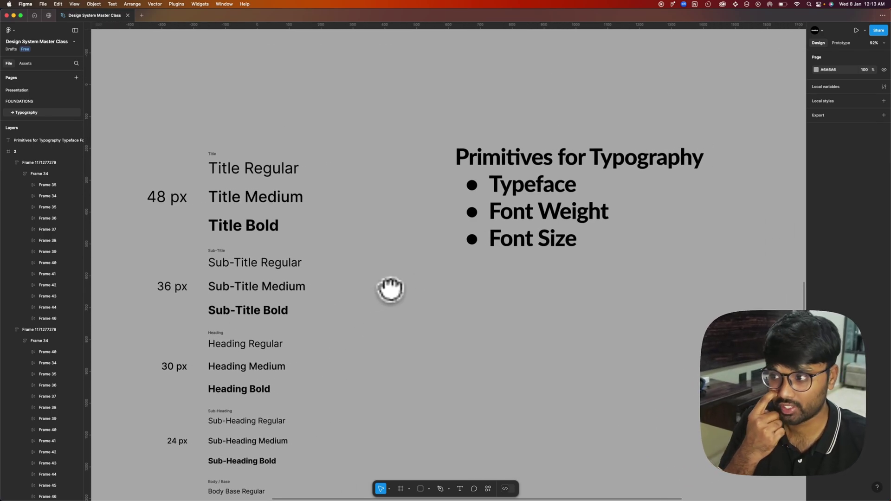
{"action": "scroll", "coordinate": [391, 291], "scroll_direction": "right", "scroll_amount": 4}
{"action": "scroll", "coordinate": [401, 221], "scroll_direction": "left", "scroll_amount": 7}
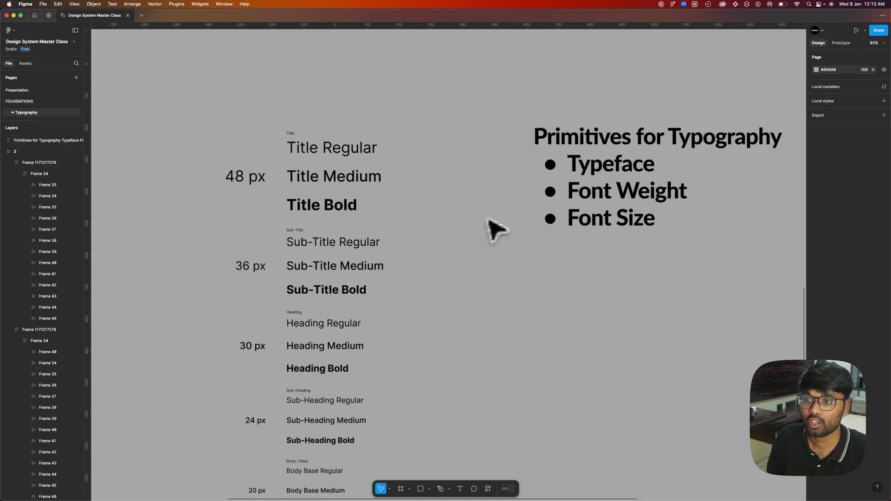
{"action": "left_click", "coordinate": [364, 153]}
{"action": "left_click", "coordinate": [364, 244], "text": "shift"}
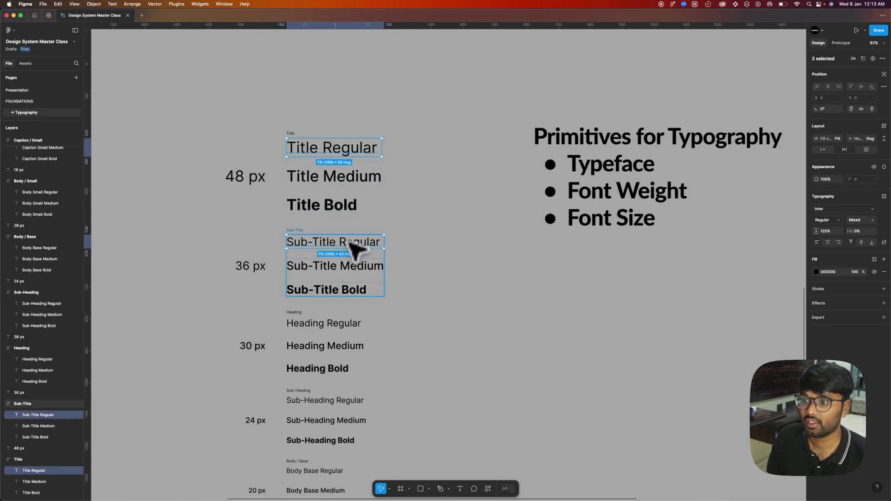
{"action": "left_click", "coordinate": [340, 321], "text": "shift"}
{"action": "left_click", "coordinate": [355, 400], "text": "shift"}
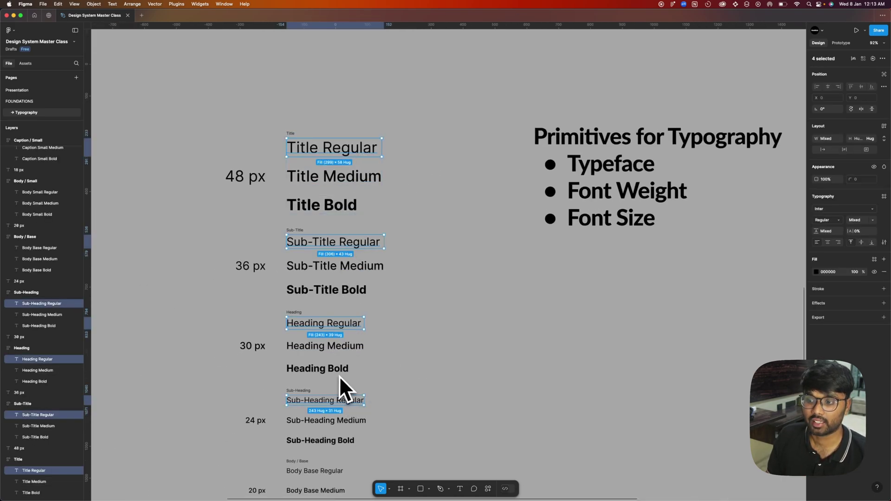
{"action": "left_click", "coordinate": [495, 238]}
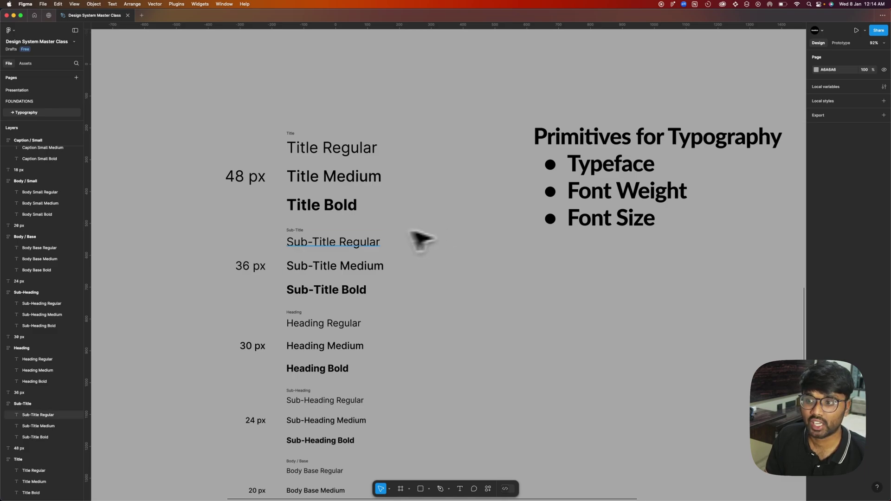
{"action": "left_click", "coordinate": [334, 243]}
{"action": "left_click", "coordinate": [365, 153], "text": "shift"}
{"action": "left_click", "coordinate": [826, 209]}
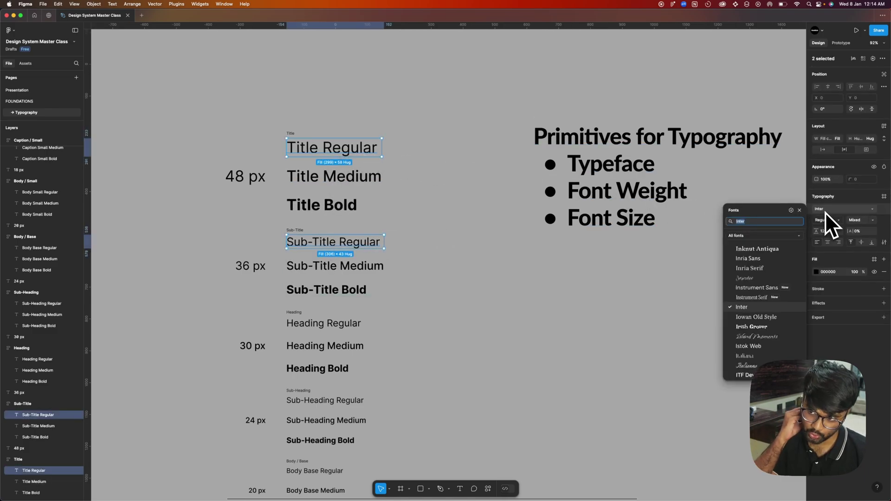
{"action": "left_click", "coordinate": [469, 197]}
Change the font of the Regular, Medium and Bold samples in the Title and Sub-Title groups to General Sans
{"action": "left_click", "coordinate": [356, 152]}
{"action": "left_click", "coordinate": [353, 178], "text": "shift"}
{"action": "left_click", "coordinate": [344, 207], "text": "shift"}
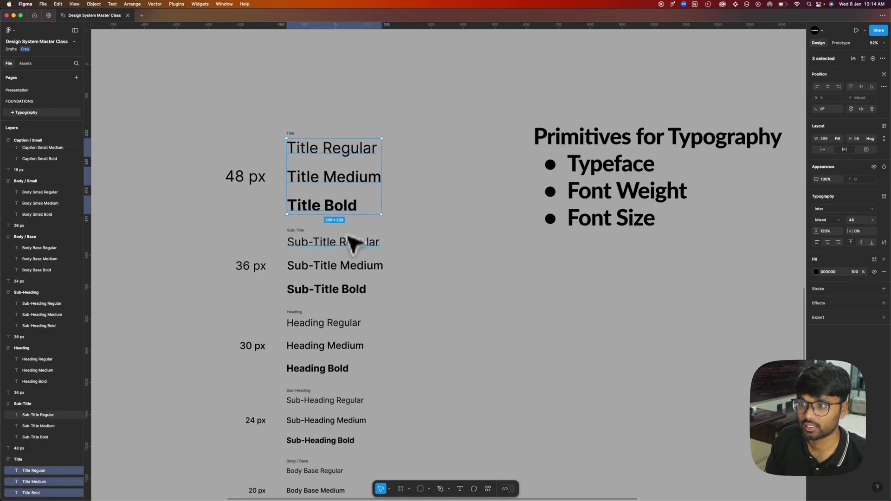
{"action": "left_click", "coordinate": [353, 243], "text": "shift"}
{"action": "left_click", "coordinate": [354, 269], "text": "shift"}
{"action": "left_click", "coordinate": [357, 290], "text": "shift"}
{"action": "left_click", "coordinate": [823, 210]}
{"action": "type", "text": "Ge"}
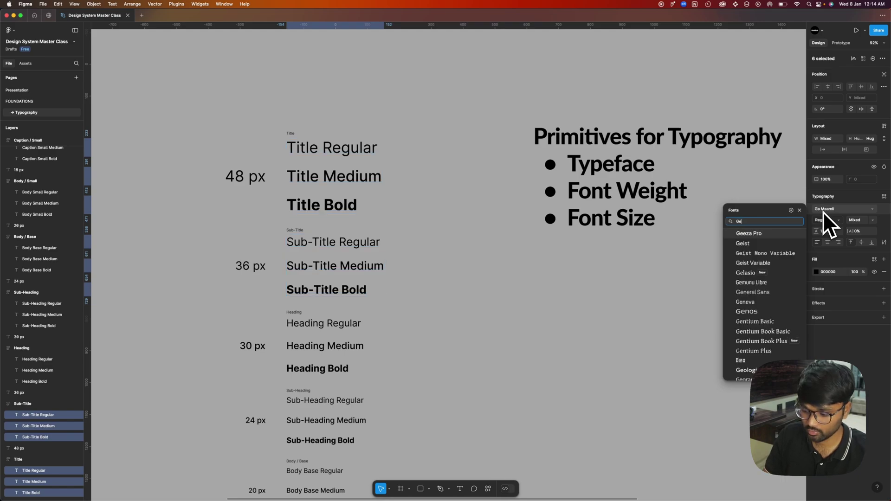
{"action": "key", "text": "Escape"}
{"action": "key", "text": "Escape"}
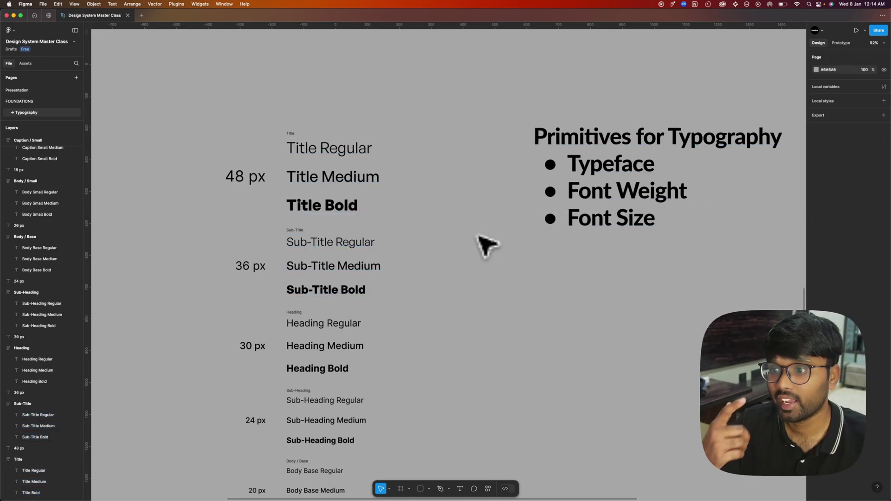
Create a local string variable named Typeface with the value General Sans
{"action": "scroll", "coordinate": [471, 253], "scroll_direction": "right", "scroll_amount": 5}
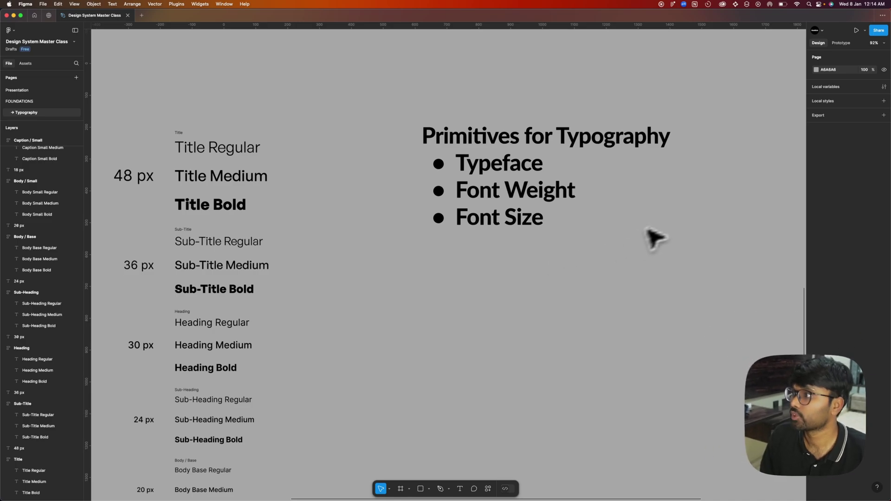
{"action": "left_click", "coordinate": [884, 87]}
{"action": "left_click", "coordinate": [691, 151]}
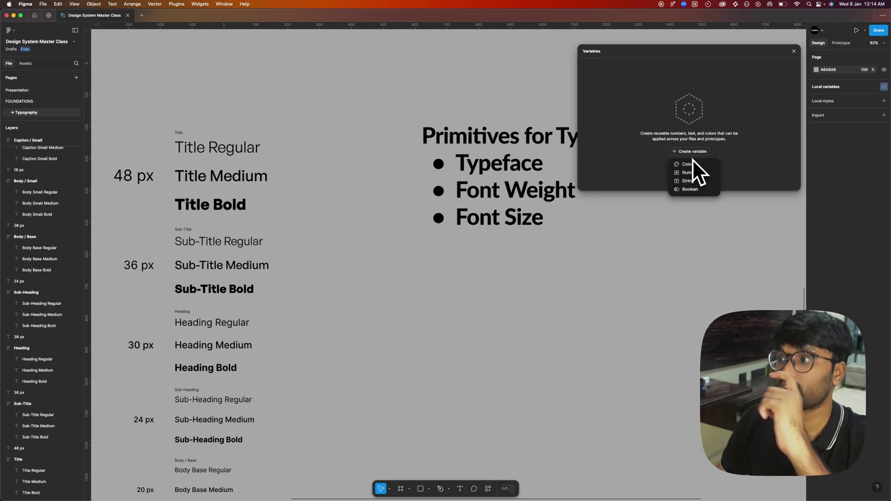
{"action": "left_click", "coordinate": [693, 180]}
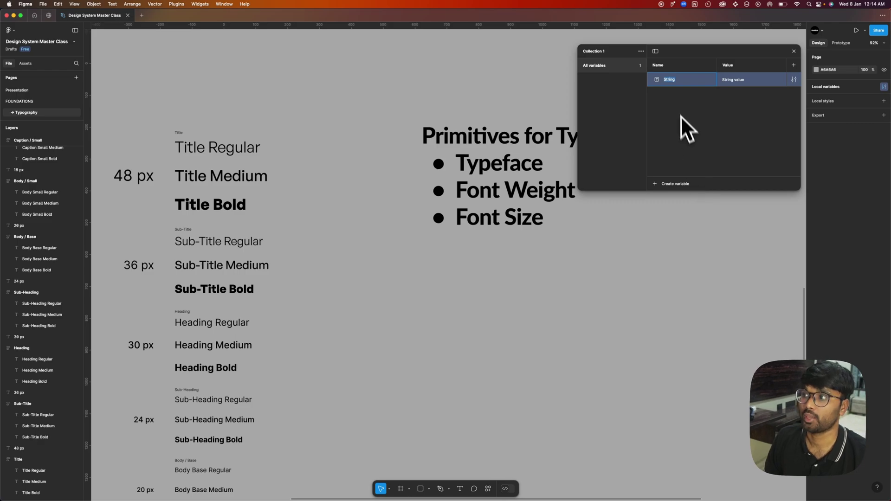
{"action": "type", "text": "Typeface"}
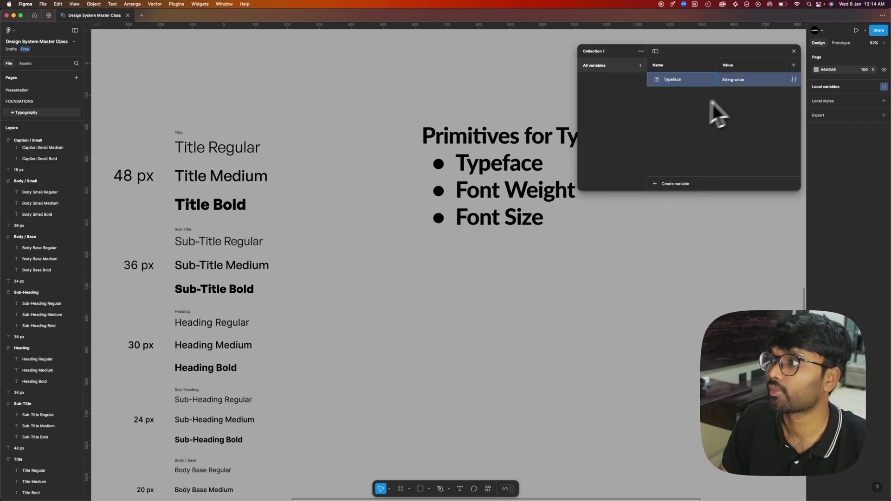
{"action": "left_click", "coordinate": [740, 79]}
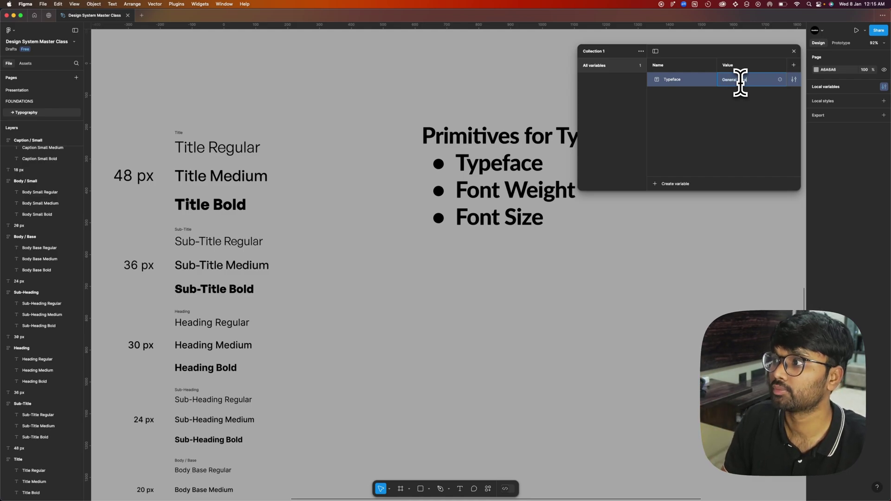
{"action": "type", "text": "General Sans"}
Rename the Typeface variable as Typeface Primary
{"action": "double_click", "coordinate": [683, 81]}
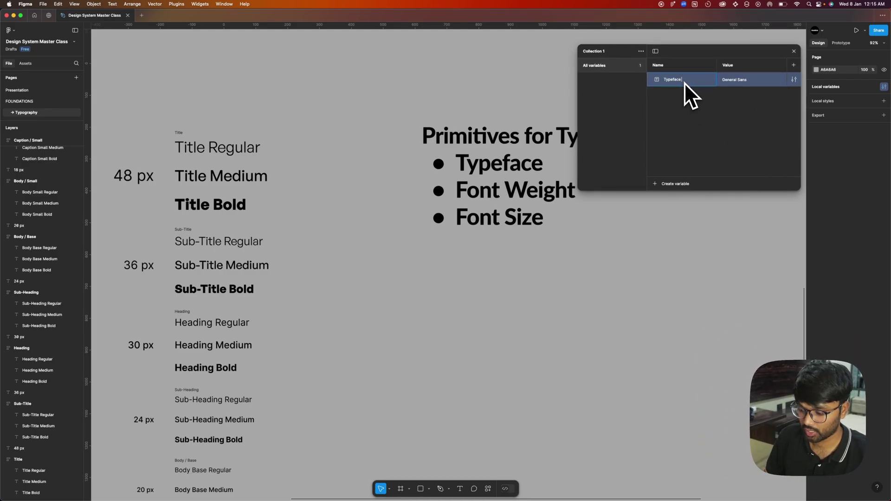
{"action": "type", "text": "Primary"}
{"action": "left_click", "coordinate": [695, 106]}
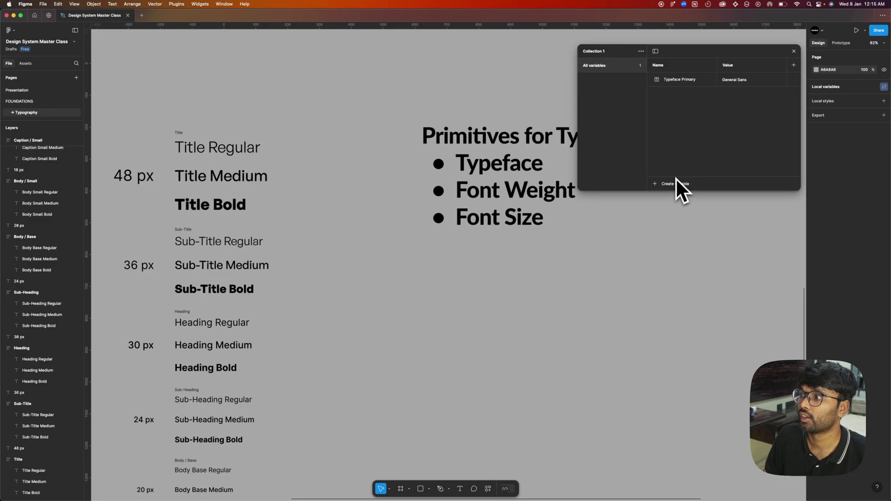
Add a second string variable named Typeface Secondary to the collection
{"action": "left_click", "coordinate": [676, 184]}
{"action": "left_click", "coordinate": [681, 212]}
{"action": "type", "text": "Typef"}
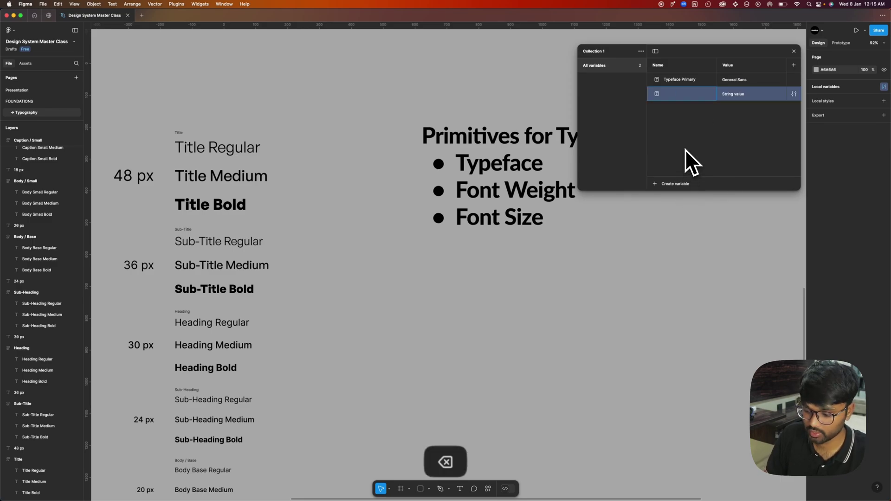
{"action": "type", "text": "ace Secondary"}
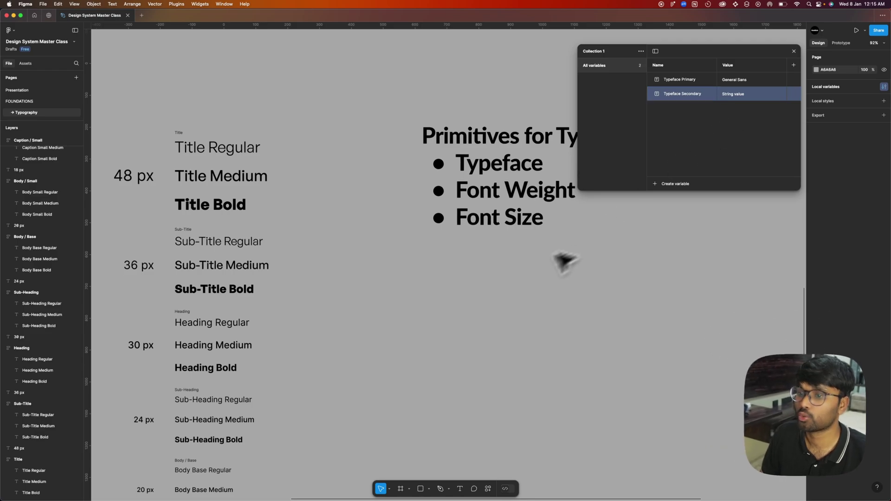
Check the Heading Regular sample's font and set the Typeface Secondary variable's value to Inter
{"action": "left_click", "coordinate": [248, 325]}
{"action": "left_click", "coordinate": [744, 95]}
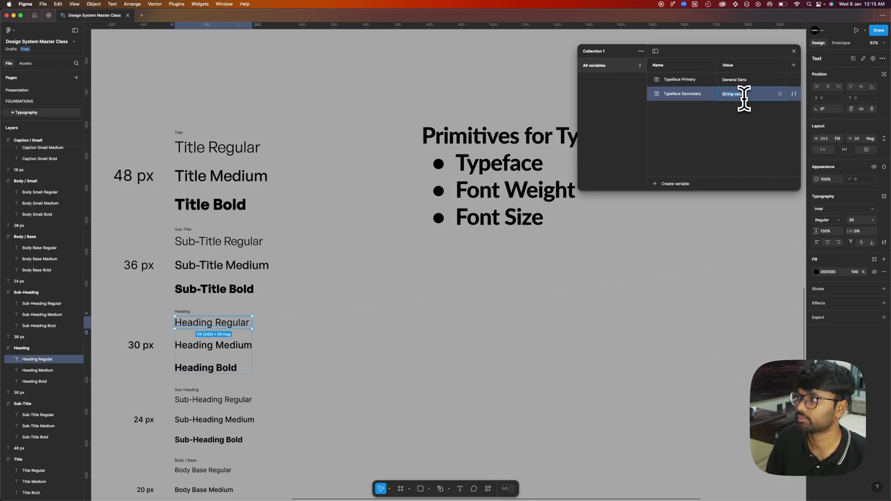
Group the Typeface Primary and Typeface Secondary variables and name the group Typeface
{"action": "left_click_drag", "start_coordinate": [750, 103], "coordinate": [708, 87]}
{"action": "right_click", "coordinate": [707, 86]}
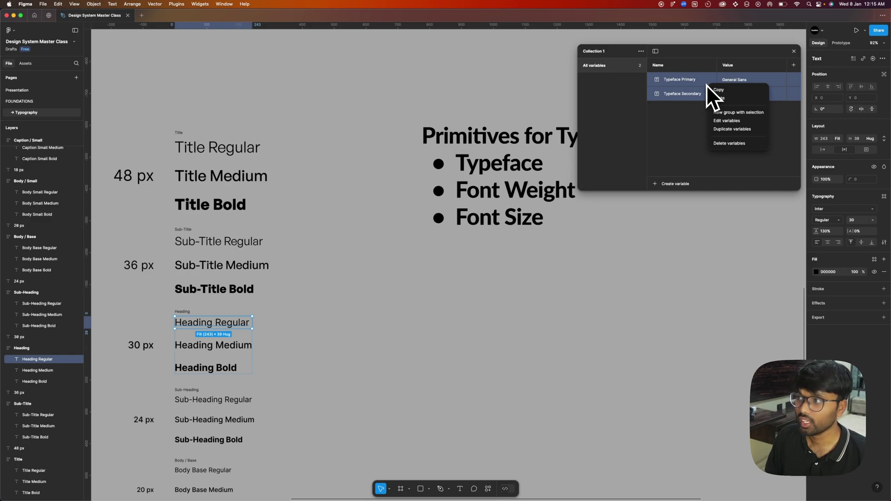
{"action": "left_click", "coordinate": [730, 113]}
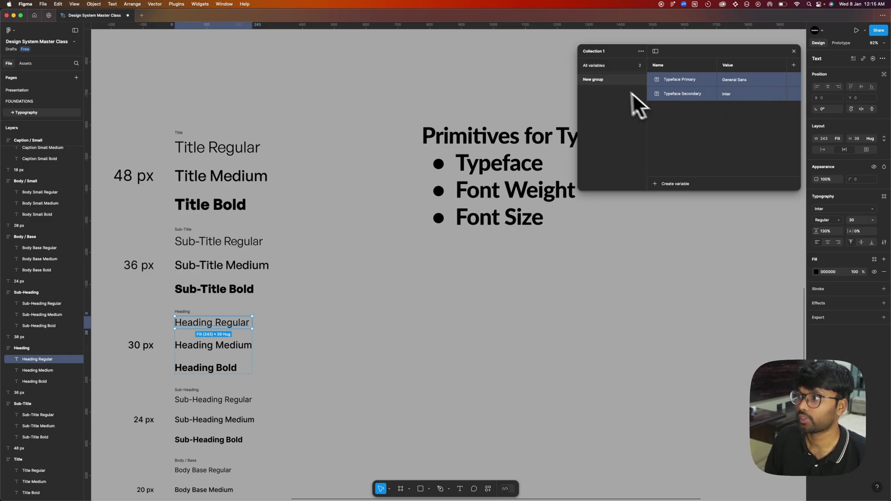
{"action": "double_click", "coordinate": [595, 81]}
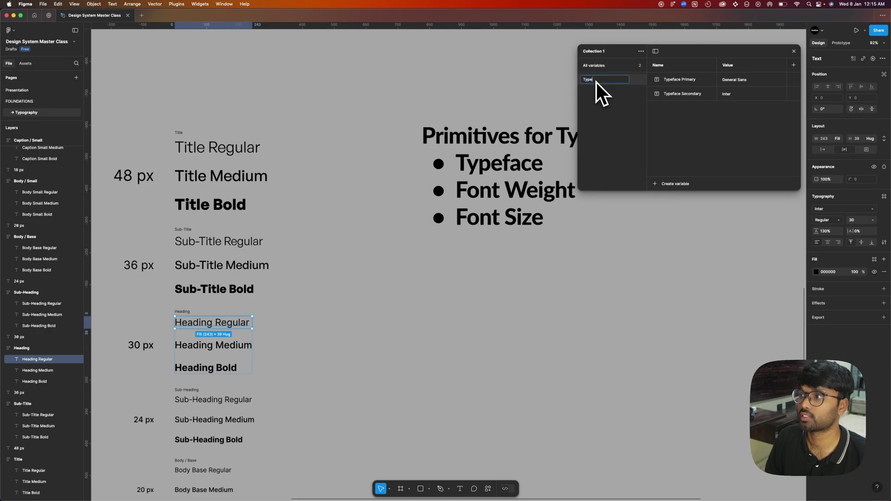
{"action": "type", "text": "face"}
{"action": "key", "text": "Return"}
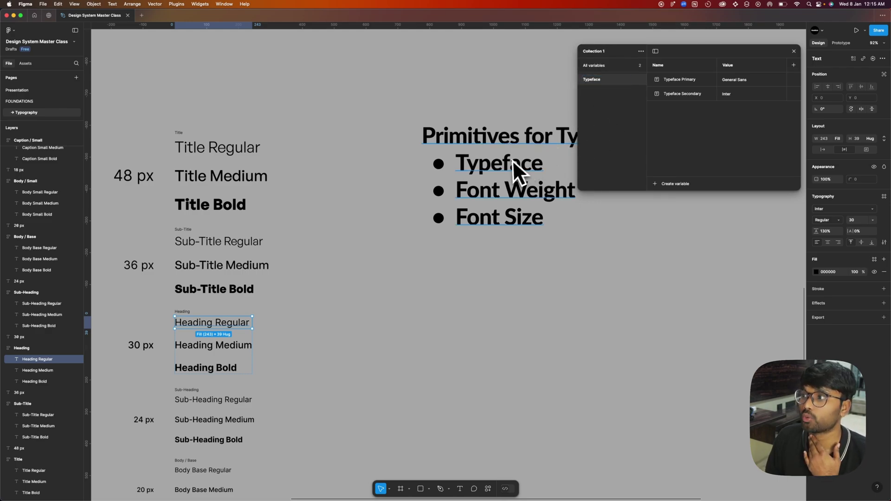
Move the Primitives for Typography text block closer to the type samples, at about X 425
{"action": "left_click_drag", "start_coordinate": [516, 150], "coordinate": [395, 160]}
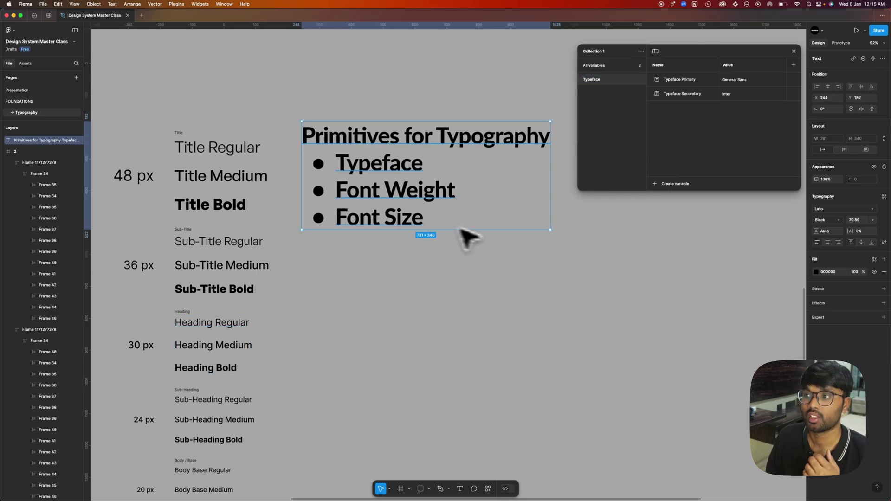
{"action": "left_click_drag", "start_coordinate": [414, 198], "coordinate": [468, 193]}
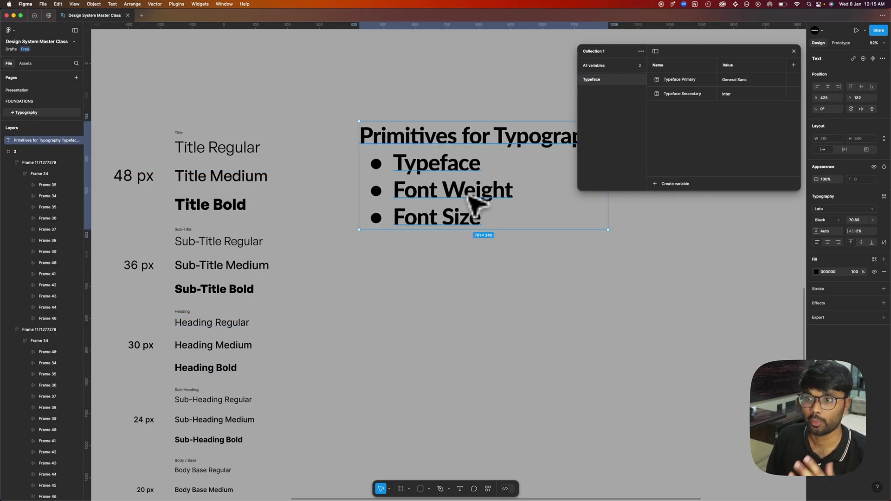
{"action": "left_click", "coordinate": [260, 151]}
{"action": "left_click", "coordinate": [250, 176]}
{"action": "left_click", "coordinate": [239, 205]}
{"action": "left_click", "coordinate": [297, 219]}
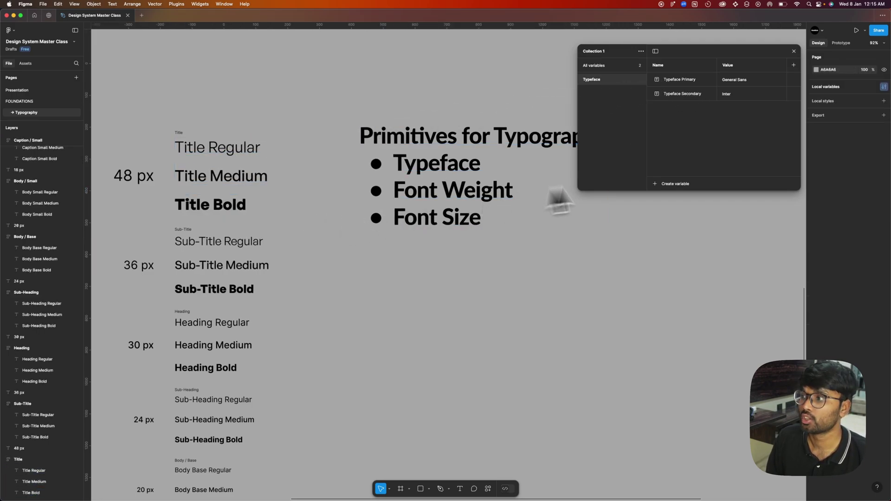
{"action": "left_click", "coordinate": [668, 184]}
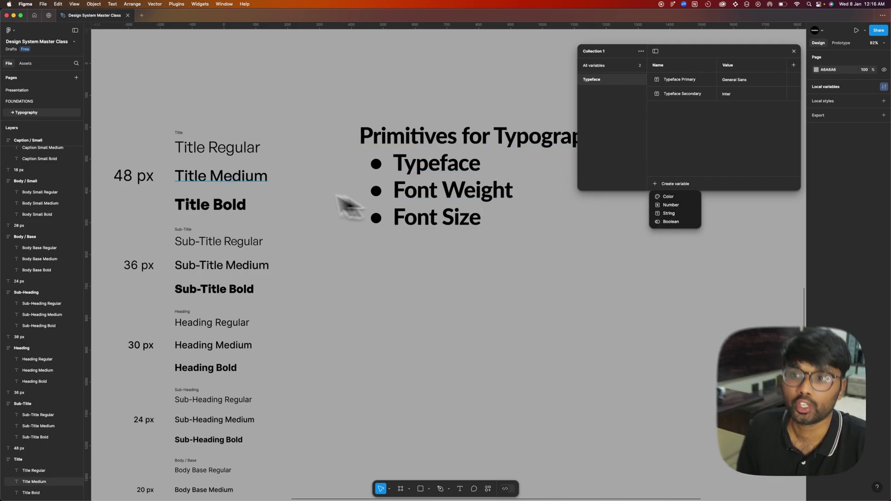
{"action": "left_click", "coordinate": [299, 185]}
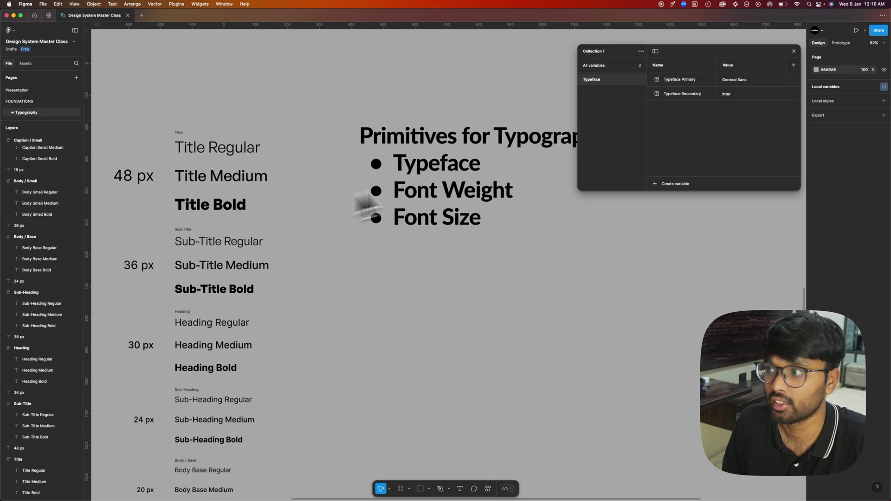
Create a string variable named Regular with the value Regular
{"action": "left_click", "coordinate": [665, 184]}
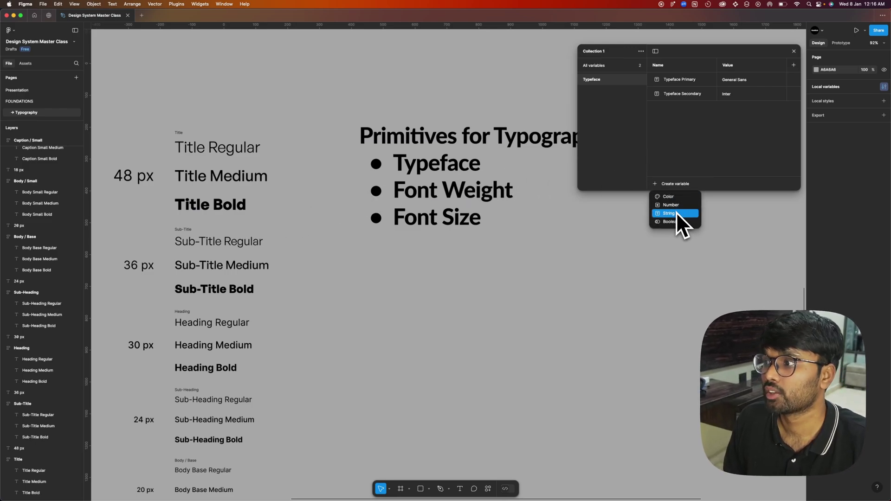
{"action": "left_click", "coordinate": [675, 213]}
{"action": "type", "text": "Regular"}
{"action": "key", "text": "super+a"}
{"action": "key", "text": "super+c"}
{"action": "left_click", "coordinate": [733, 108]}
{"action": "key", "text": "super+v"}
Add string variables named Medium and Bold, each with its own name as the value
{"action": "left_click", "coordinate": [675, 183]}
{"action": "left_click", "coordinate": [676, 213]}
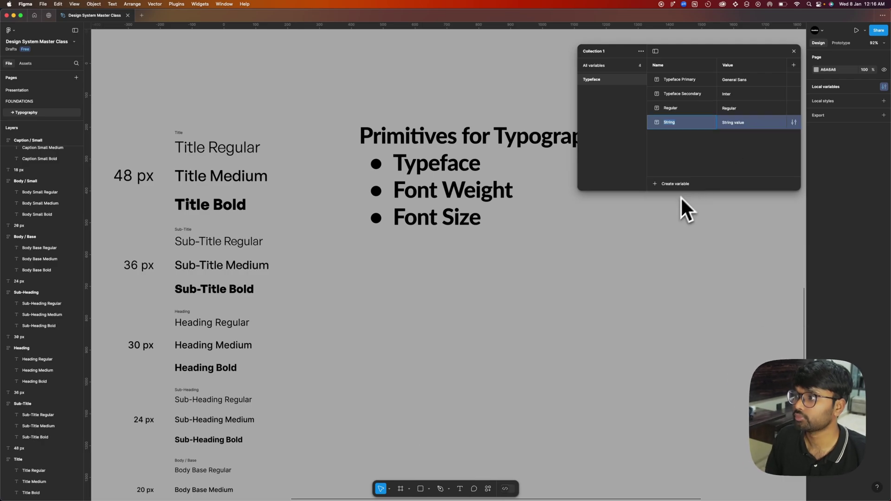
{"action": "key", "text": "super+v"}
{"action": "key", "text": "Tab"}
{"action": "key", "text": "super+v"}
{"action": "key", "text": "super+v"}
Group the Regular, Medium and Bold variables as Font Weight, placed below the Typeface group
{"action": "left_click", "coordinate": [705, 108]}
{"action": "left_click", "coordinate": [706, 123], "text": "shift"}
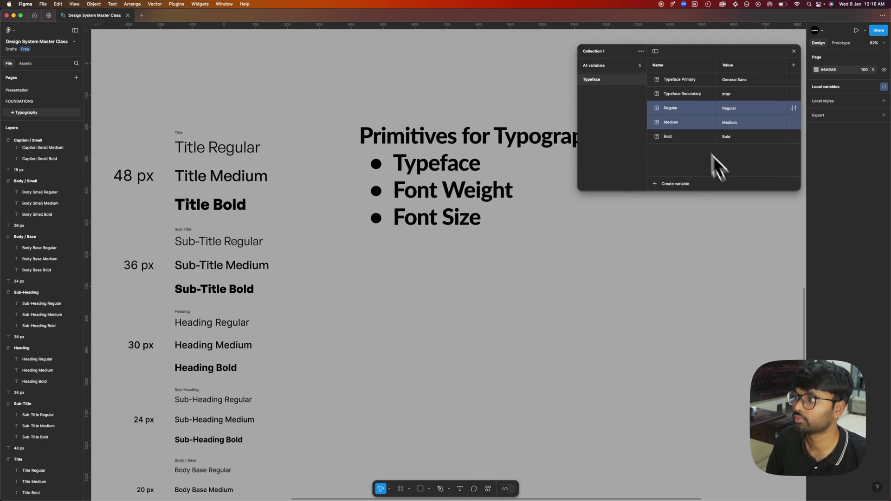
{"action": "left_click", "coordinate": [705, 137], "text": "shift"}
{"action": "right_click", "coordinate": [672, 121]}
{"action": "left_click", "coordinate": [678, 129]}
{"action": "left_click_drag", "start_coordinate": [599, 92], "coordinate": [604, 77]}
{"action": "double_click", "coordinate": [605, 81]}
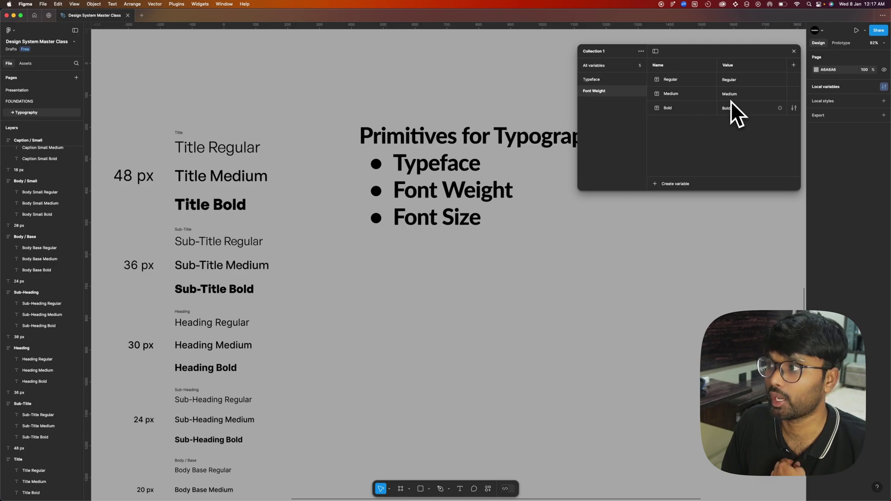
Create a number variable named Title (48) with the value 48
{"action": "left_click", "coordinate": [446, 220]}
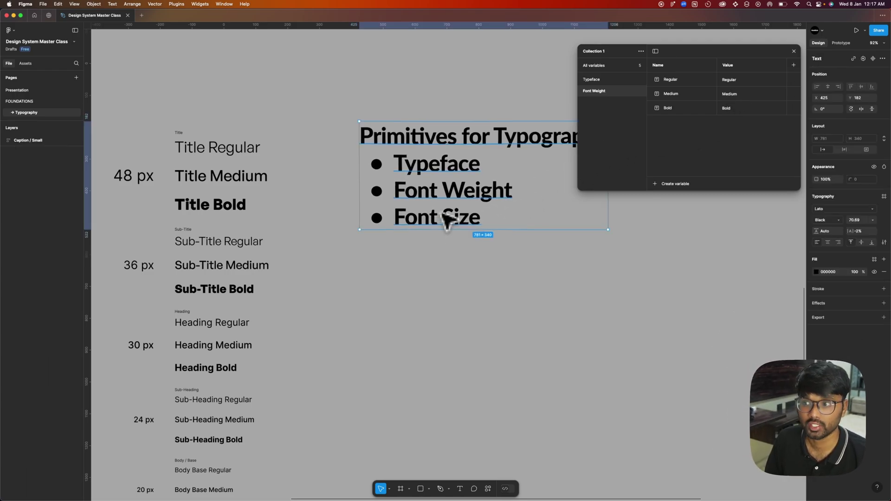
{"action": "scroll", "coordinate": [392, 219], "scroll_direction": "down", "scroll_amount": 5}
{"action": "scroll", "coordinate": [325, 216], "scroll_direction": "down", "scroll_amount": 3}
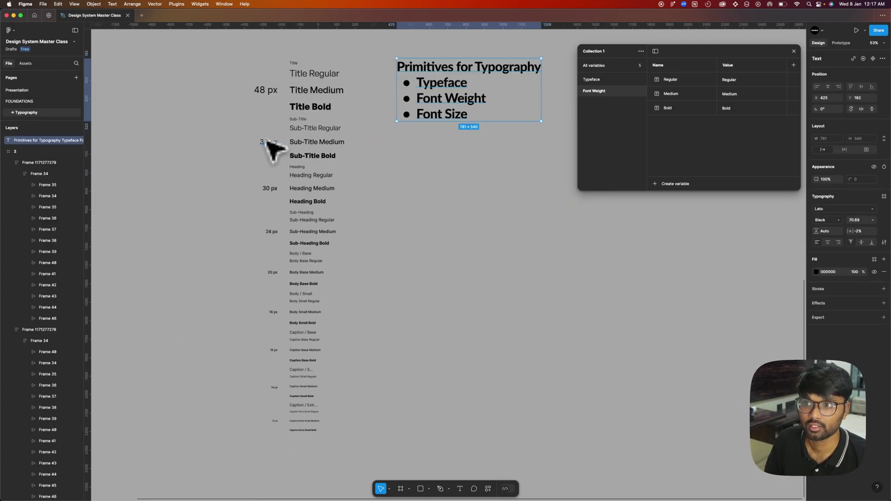
{"action": "scroll", "coordinate": [276, 147], "scroll_direction": "up", "scroll_amount": 3}
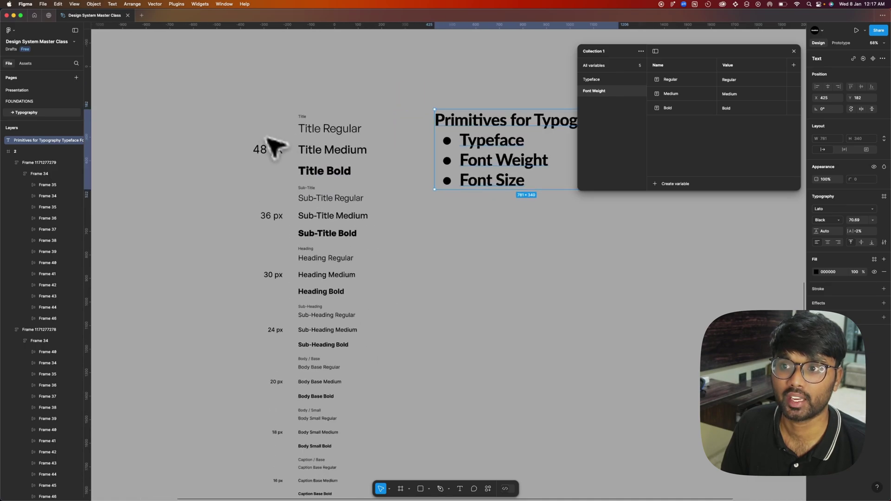
{"action": "left_click", "coordinate": [674, 184]}
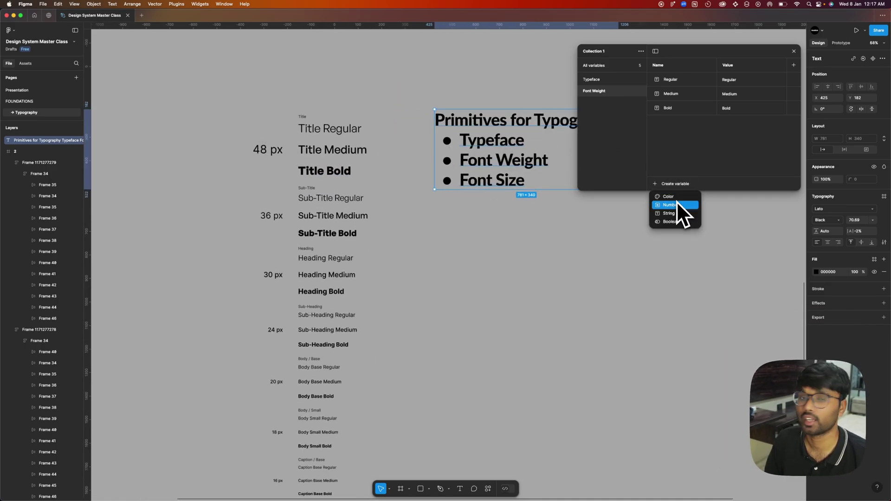
{"action": "left_click", "coordinate": [678, 204]}
{"action": "type", "text": "Title (48)"}
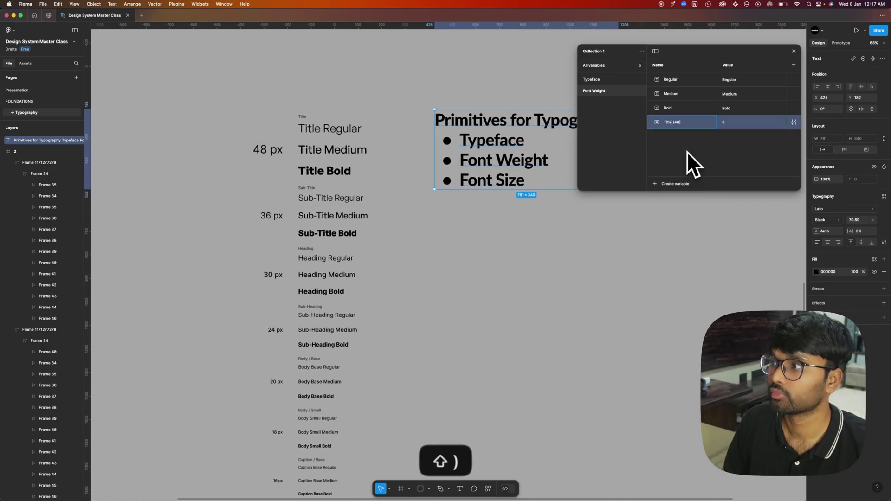
{"action": "left_click", "coordinate": [731, 125]}
{"action": "type", "text": "48"}
{"action": "key", "text": "Return"}
Add the number variables Sub-Title (36) with the value 36 and Heading (30) with the value 30
{"action": "right_click", "coordinate": [694, 125]}
{"action": "left_click", "coordinate": [697, 144]}
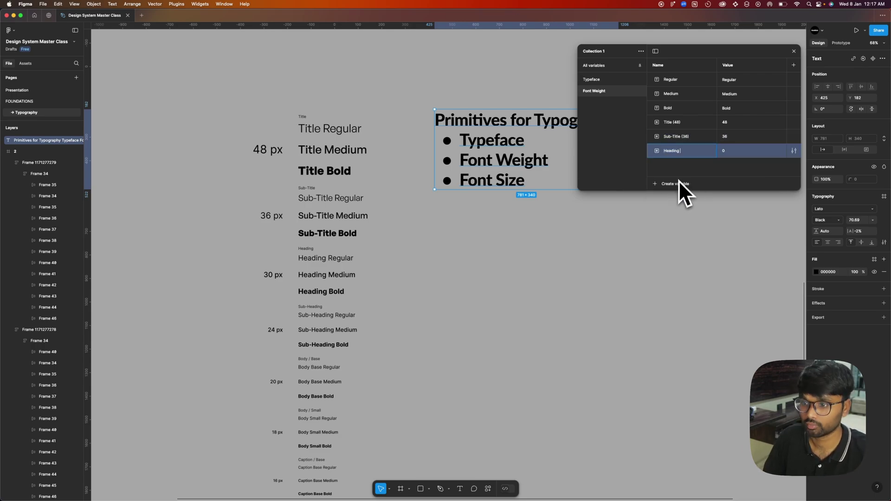
{"action": "type", "text": "30"}
{"action": "key", "text": "Return"}
Add a number variable named Sub-Heading (24) with the value 24
{"action": "left_click", "coordinate": [679, 183]}
{"action": "left_click", "coordinate": [677, 203]}
{"action": "type", "text": "Sub-Heading (24)"}
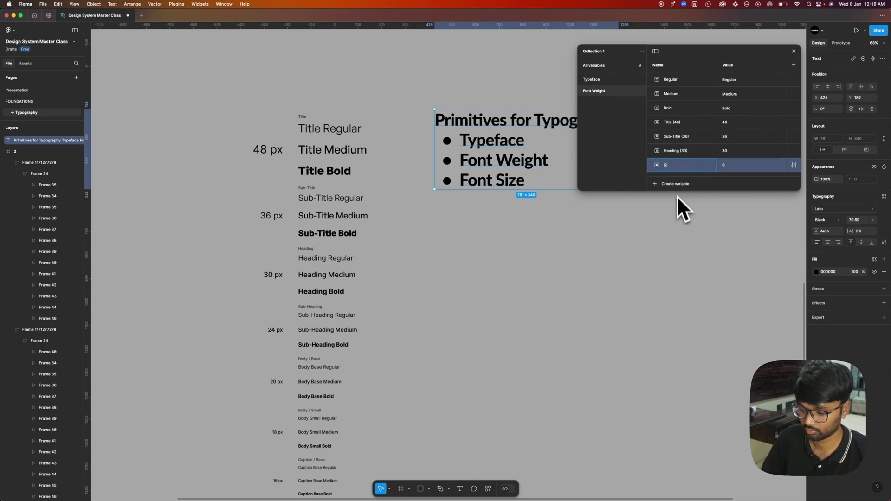
{"action": "left_click", "coordinate": [730, 166]}
{"action": "type", "text": "24"}
{"action": "key", "text": "Return"}
Add a number variable named Body Base (20) with the value 20
{"action": "left_click", "coordinate": [687, 183]}
{"action": "left_click", "coordinate": [680, 205]}
{"action": "type", "text": "Body Base (20)"}
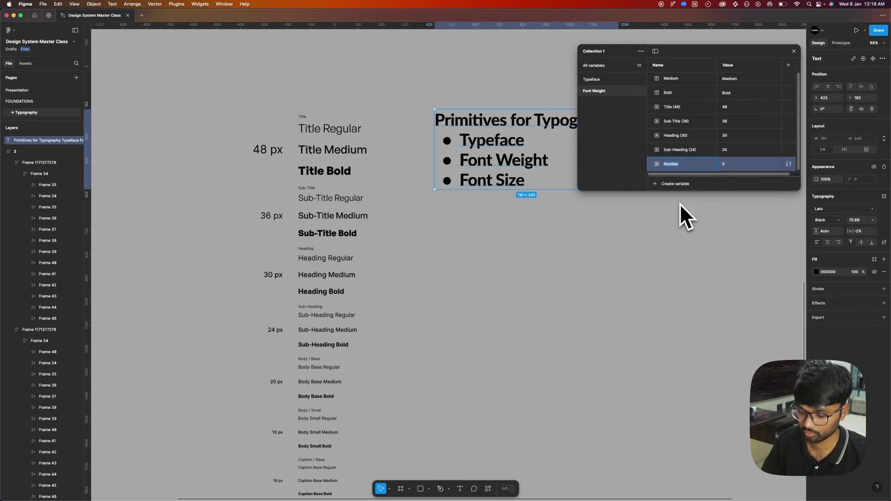
{"action": "key", "text": "Tab"}
{"action": "type", "text": "20"}
{"action": "key", "text": "Return"}
Add a number variable named Body Small (18) with the value 18
{"action": "left_click", "coordinate": [675, 184]}
{"action": "left_click", "coordinate": [676, 204]}
{"action": "type", "text": "Body Small (18)"}
{"action": "key", "text": "Tab"}
{"action": "type", "text": "18"}
{"action": "key", "text": "Return"}
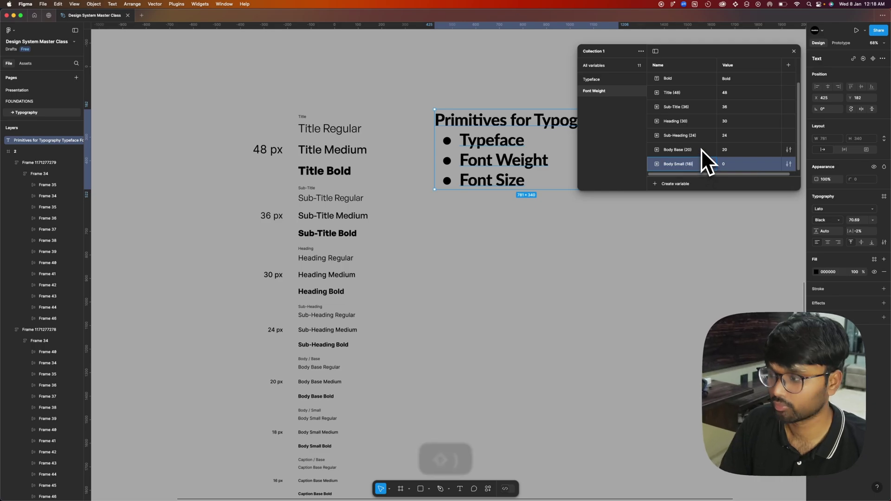
Add a number variable named Caption Base (16) with the value 16
{"action": "left_click", "coordinate": [706, 183]}
{"action": "left_click", "coordinate": [676, 203]}
{"action": "type", "text": "Caption Base (16)"}
{"action": "left_click", "coordinate": [723, 166]}
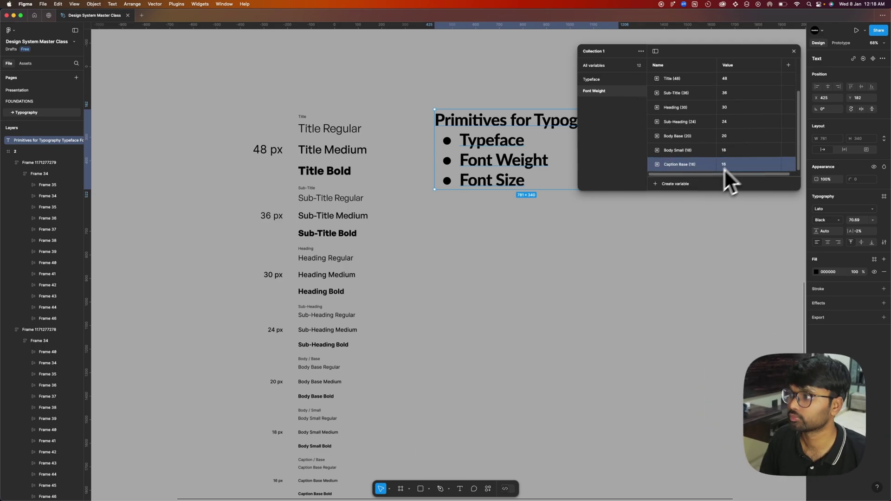
{"action": "type", "text": "16"}
Add a number variable named Caption Small (14) with the value 14
{"action": "left_click", "coordinate": [676, 184]}
{"action": "left_click", "coordinate": [677, 204]}
{"action": "type", "text": "Caption Small (14)"}
{"action": "left_click", "coordinate": [726, 166]}
{"action": "type", "text": "14"}
Add a number variable named Caption Extra Small (12) with the value 12
{"action": "scroll", "coordinate": [464, 292], "scroll_direction": "up", "scroll_amount": 3}
{"action": "left_click", "coordinate": [675, 184]}
{"action": "left_click", "coordinate": [668, 205]}
{"action": "type", "text": "Caption Extra Small (12)"}
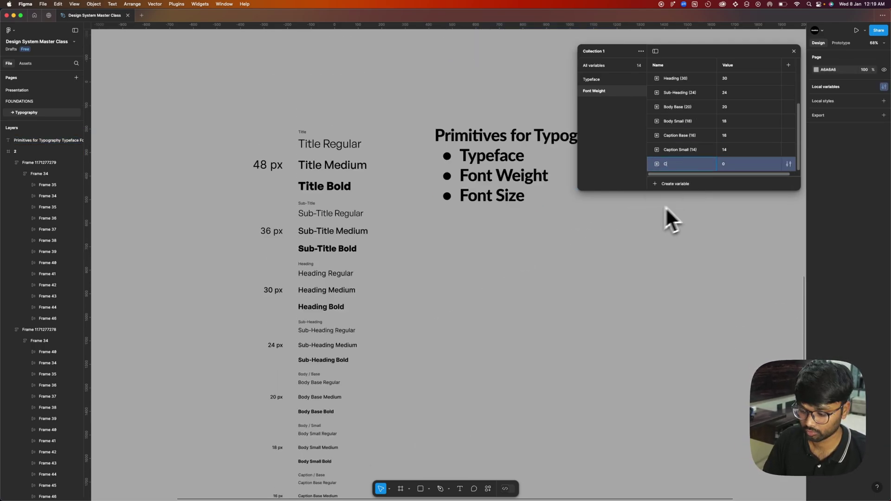
{"action": "left_click", "coordinate": [726, 165]}
{"action": "type", "text": "12"}
Group all the number variables from Title (48) to Caption Extra Small (12) and name the group Font Size
{"action": "scroll", "coordinate": [705, 157], "scroll_direction": "up", "scroll_amount": 5}
{"action": "left_click", "coordinate": [701, 123], "text": "shift"}
{"action": "key", "text": "super+g"}
{"action": "left_click", "coordinate": [608, 87]}
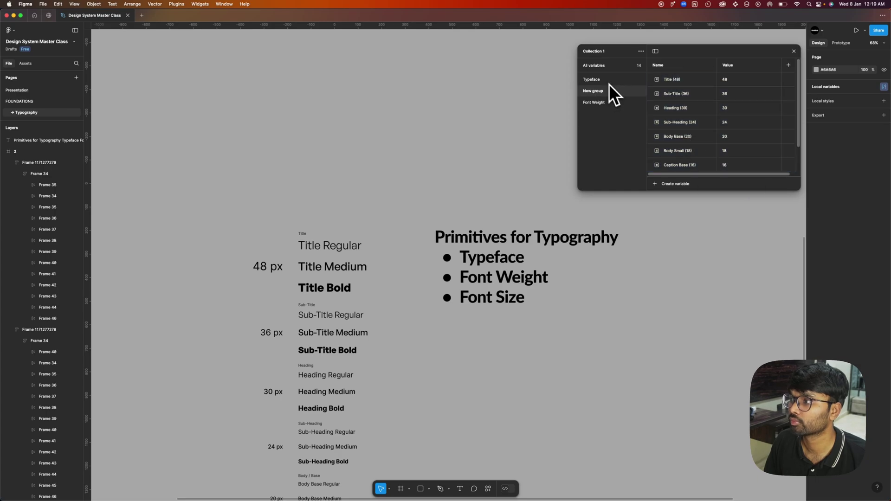
{"action": "type", "text": "Font Size"}
{"action": "key", "text": "Return"}
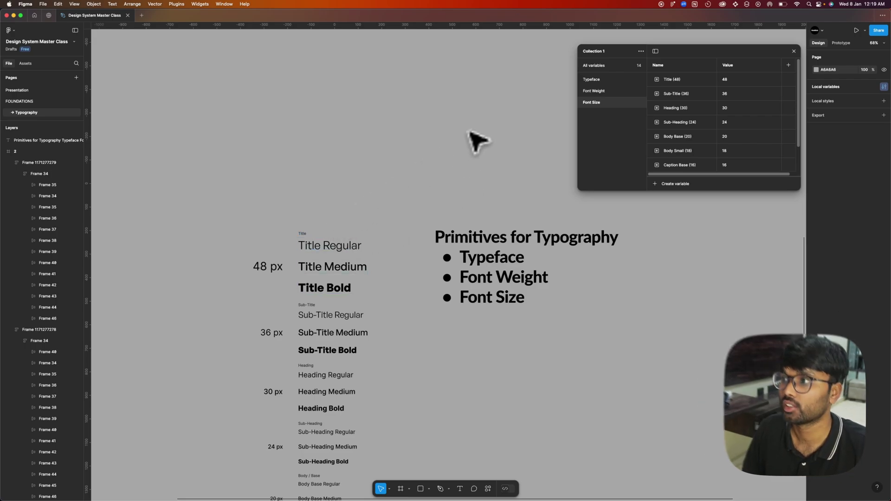
Rename the variable collection Collection 1 as Premitives
{"action": "left_click", "coordinate": [640, 51]}
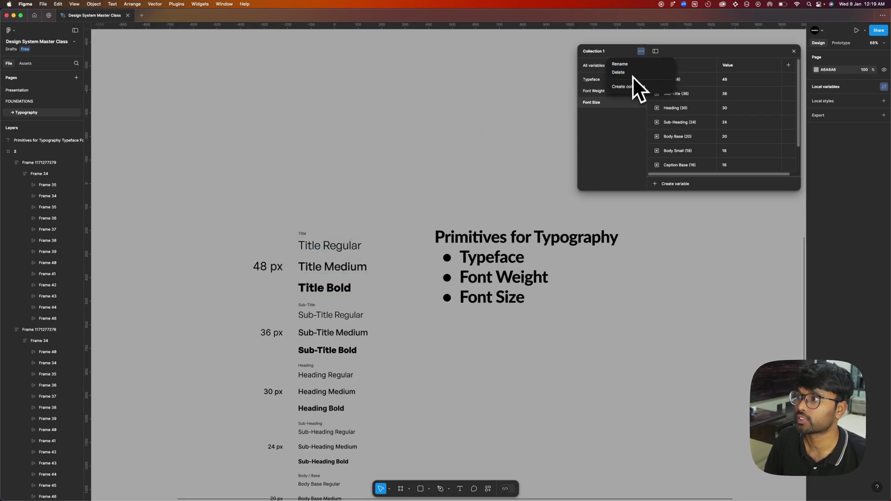
{"action": "left_click", "coordinate": [628, 66]}
{"action": "type", "text": "Premit"}
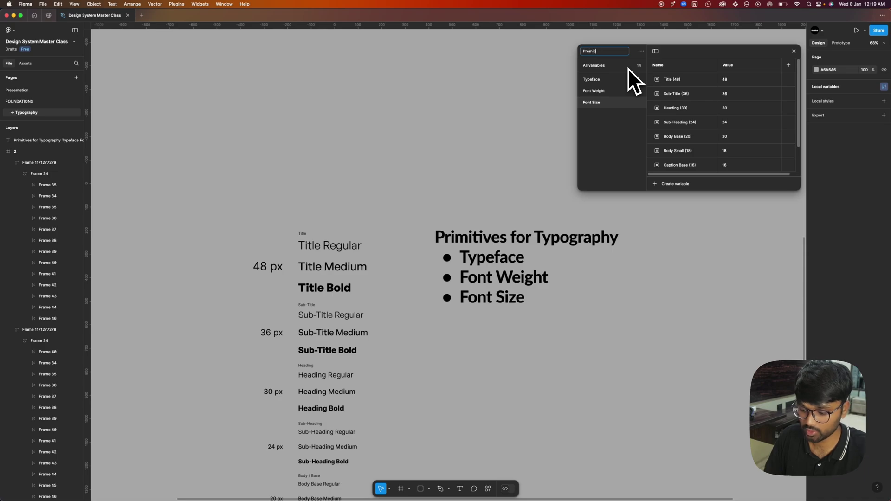
{"action": "type", "text": "ives"}
{"action": "key", "text": "Return"}
Create a new variable collection named Typography
{"action": "left_click", "coordinate": [641, 51]}
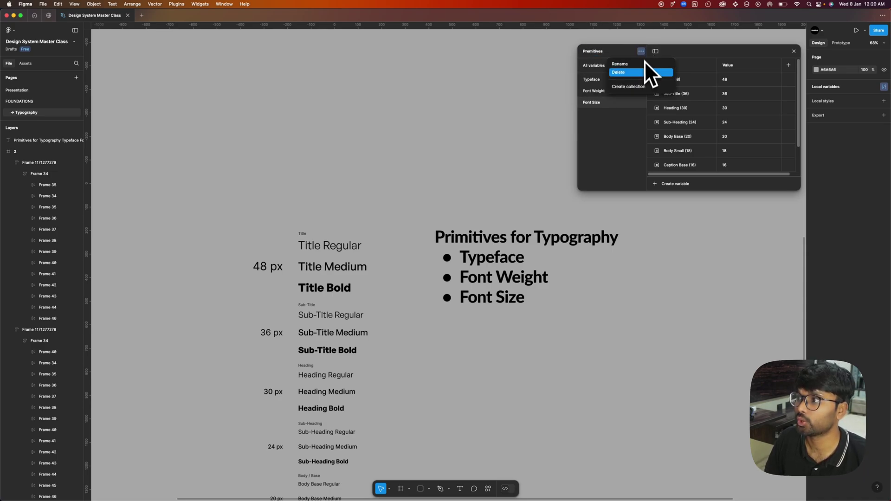
{"action": "left_click", "coordinate": [641, 86]}
{"action": "key", "text": "super+a"}
{"action": "type", "text": "Ty"}
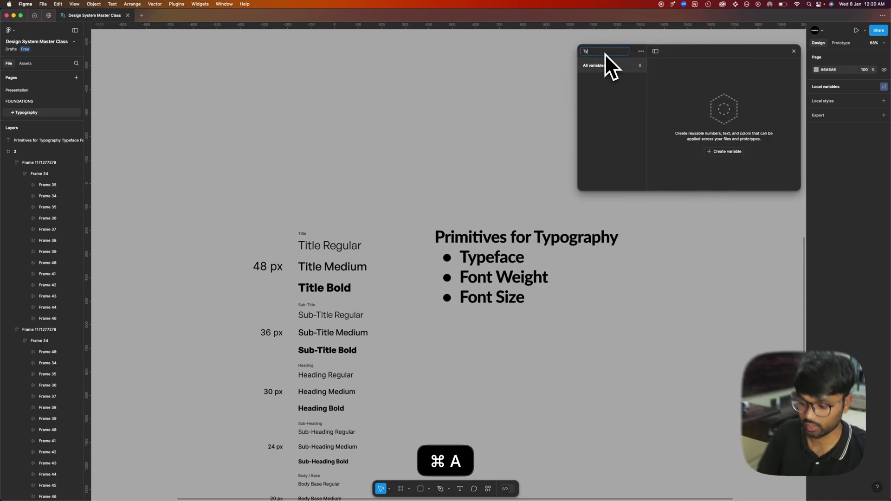
{"action": "type", "text": "pescal"}
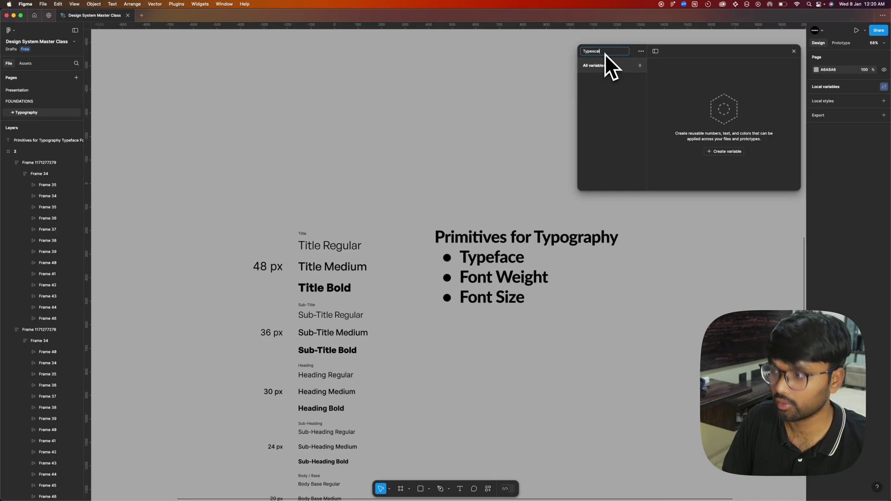
{"action": "key", "text": "super+a"}
{"action": "type", "text": "Typ"}
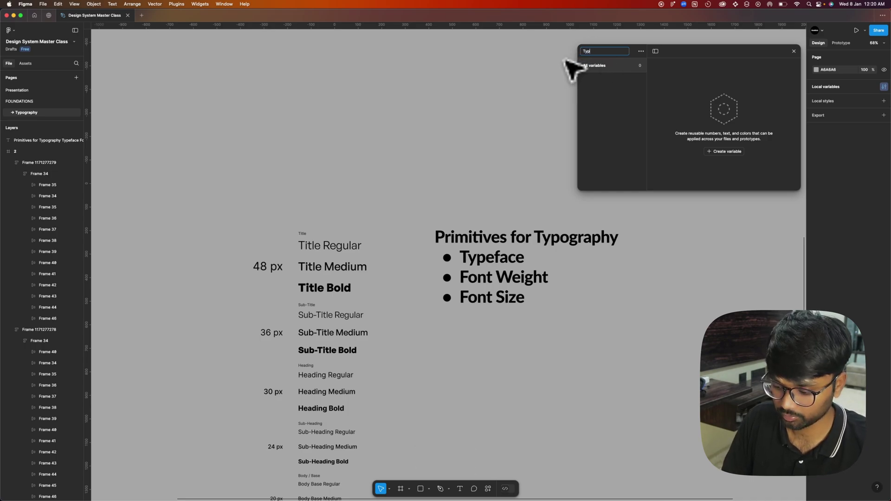
{"action": "type", "text": "ography"}
{"action": "key", "text": "BackSpace"}
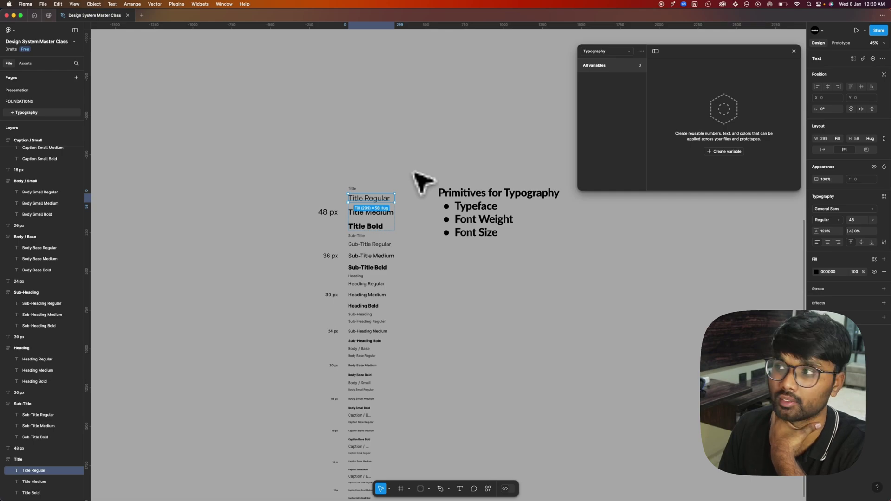
{"action": "scroll", "coordinate": [398, 230], "scroll_direction": "up", "scroll_amount": 5}
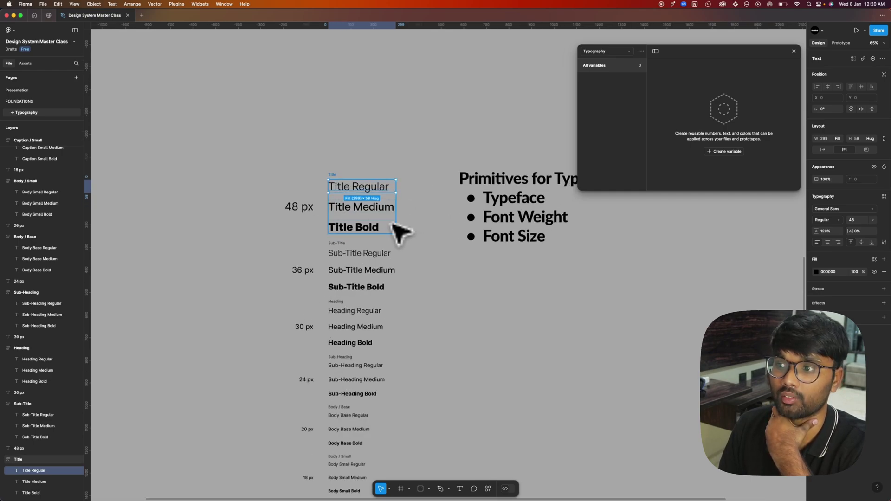
{"action": "key", "text": "Tab"}
{"action": "left_click", "coordinate": [383, 230]}
{"action": "left_click", "coordinate": [414, 145]}
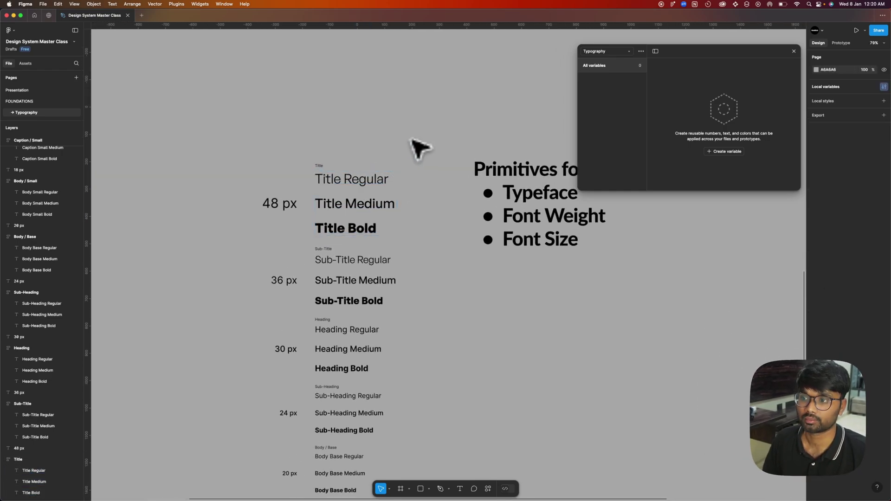
{"action": "left_click", "coordinate": [377, 178]}
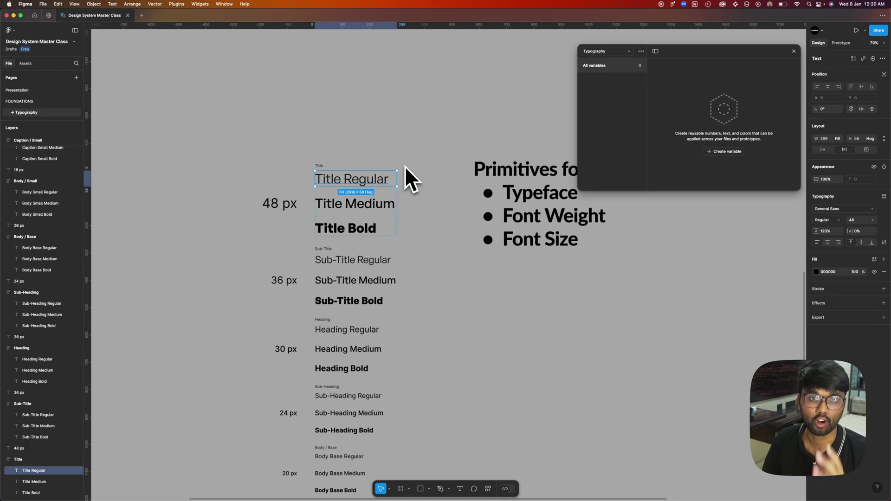
Move the Primitives for Typography note away from the type scale and place a copy of it beside the Title text samples
{"action": "scroll", "coordinate": [415, 207], "scroll_direction": "down", "scroll_amount": 3}
{"action": "scroll", "coordinate": [415, 207], "scroll_direction": "right", "scroll_amount": 3}
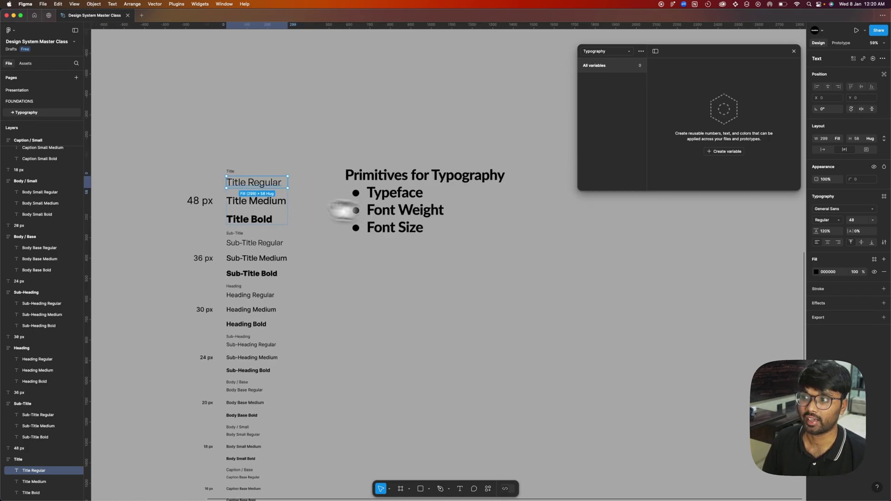
{"action": "left_click_drag", "start_coordinate": [374, 194], "coordinate": [588, 246]}
{"action": "left_click_drag", "start_coordinate": [608, 247], "coordinate": [354, 204], "text": "alt"}
Replace the copied note's text with two bullets reading Type Face and Font Size
{"action": "double_click", "coordinate": [374, 215]}
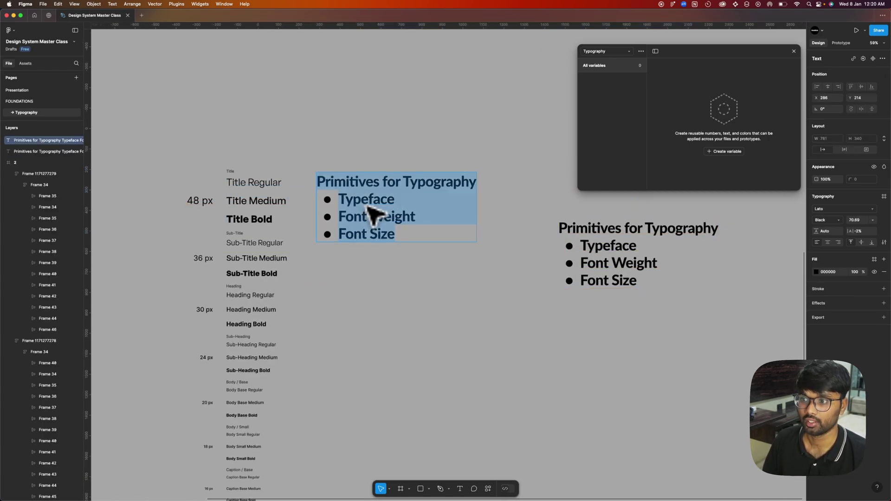
{"action": "key", "text": "BackSpace"}
{"action": "type", "text": "Type Face"}
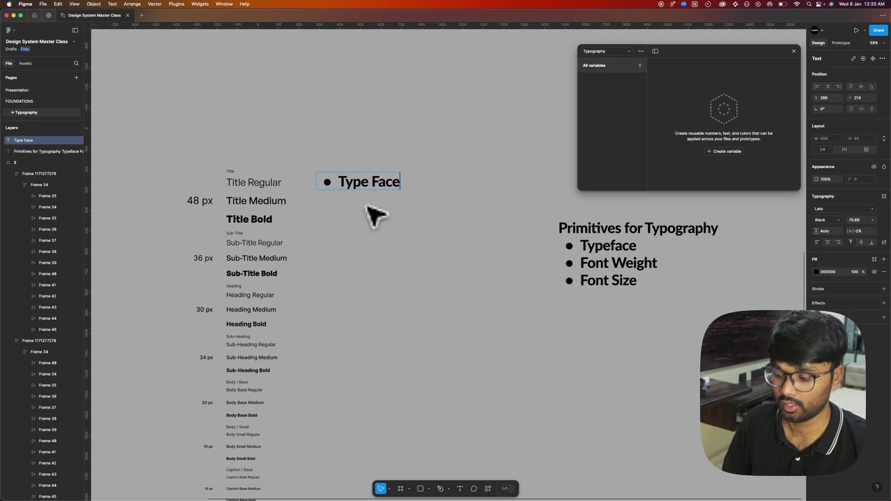
{"action": "key", "text": "Return"}
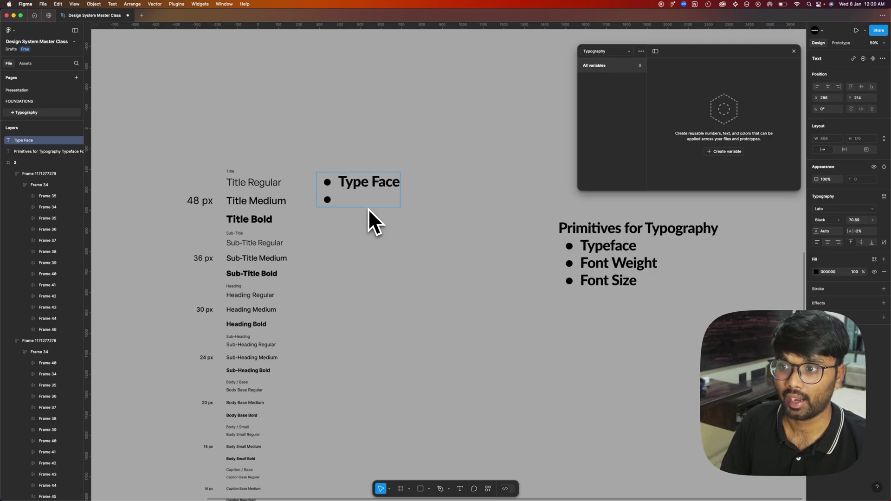
{"action": "type", "text": "Font Size"}
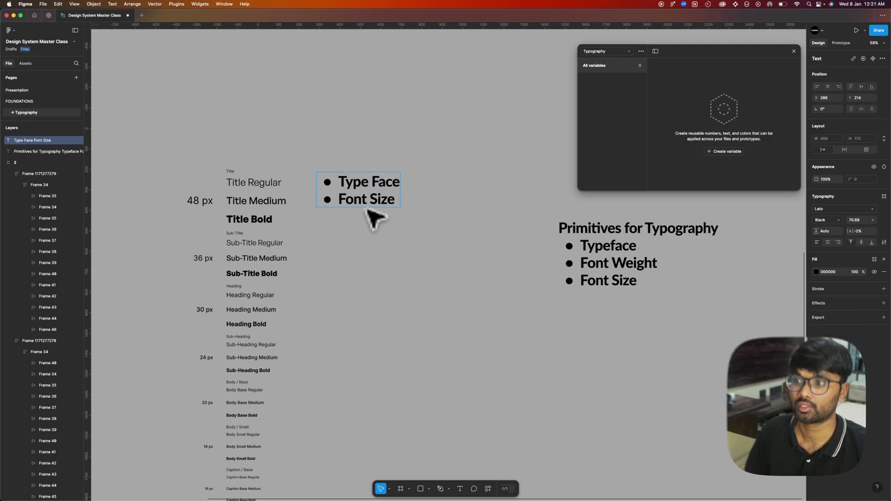
{"action": "key", "text": "Escape"}
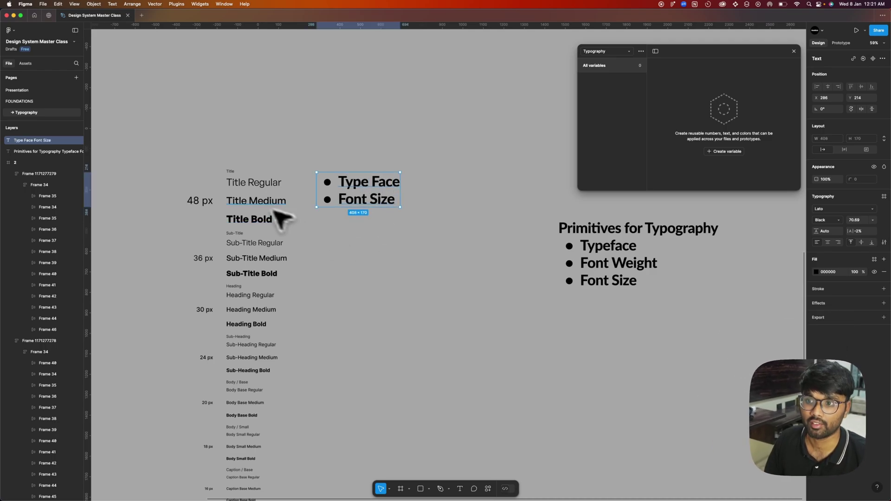
{"action": "triple_click", "coordinate": [343, 184]}
{"action": "left_click", "coordinate": [423, 181]}
{"action": "triple_click", "coordinate": [345, 201]}
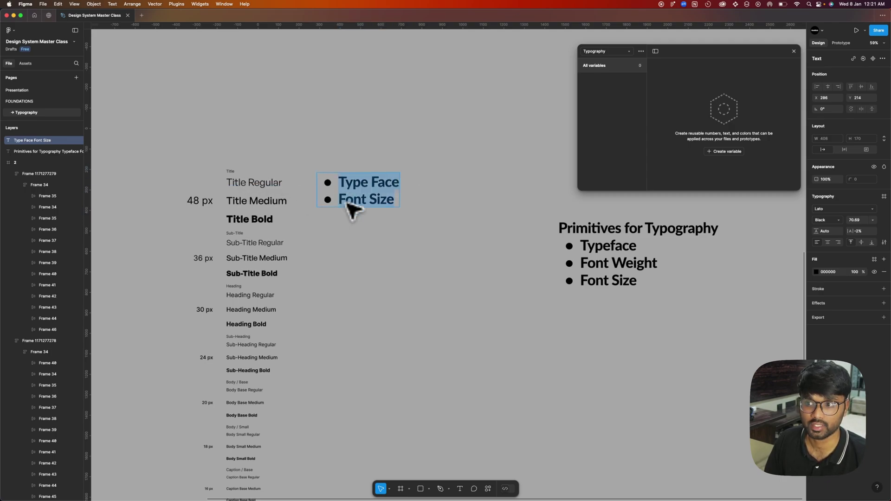
{"action": "left_click", "coordinate": [424, 202]}
{"action": "left_click", "coordinate": [272, 245], "text": "super"}
{"action": "triple_click", "coordinate": [345, 185]}
{"action": "left_click", "coordinate": [440, 193]}
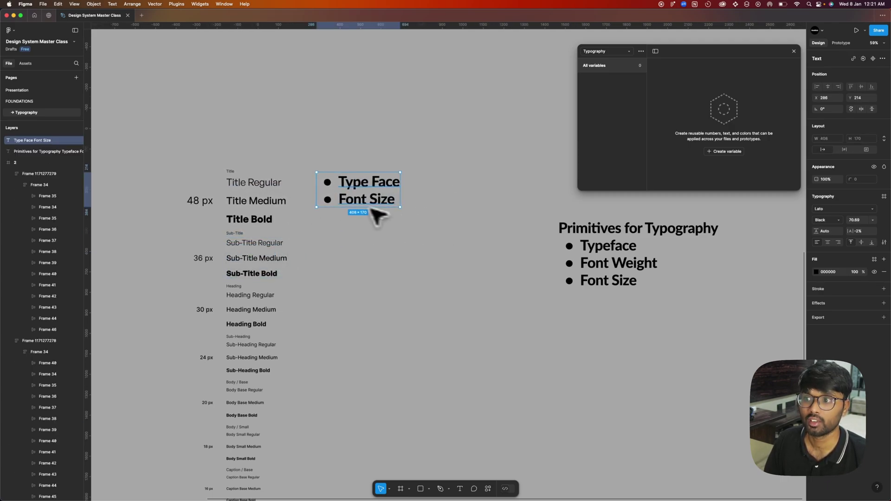
{"action": "triple_click", "coordinate": [363, 203]}
{"action": "left_click", "coordinate": [430, 206]}
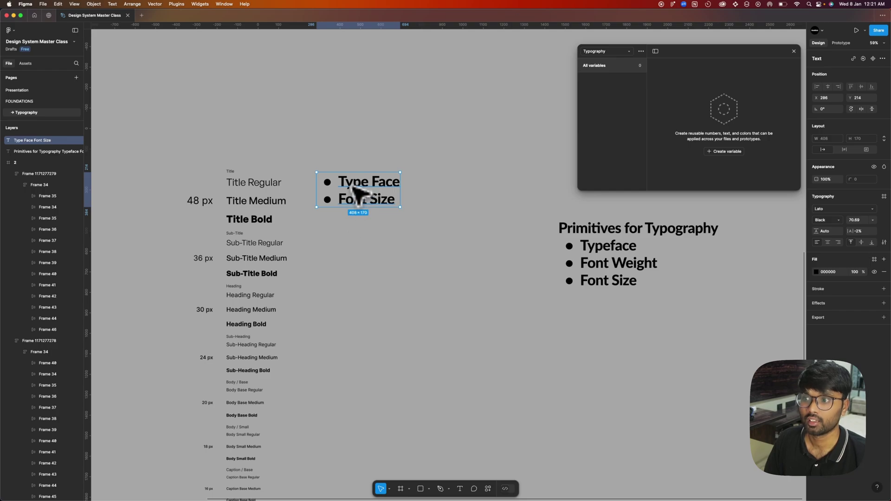
Duplicate the Type Face and Font Size note just below itself and replace the copy's text with Font Weight
{"action": "left_click_drag", "start_coordinate": [357, 192], "coordinate": [353, 236]}
{"action": "key", "text": "Return"}
{"action": "type", "text": "Font Weight"}
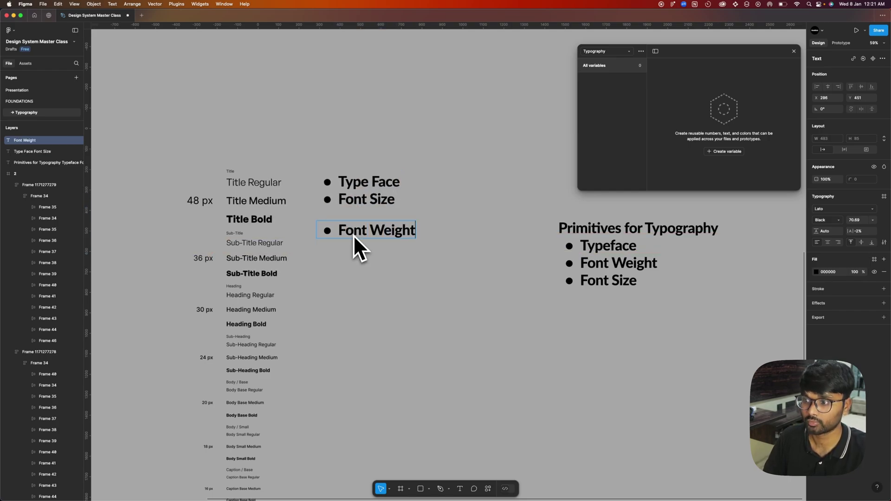
{"action": "left_click", "coordinate": [373, 297]}
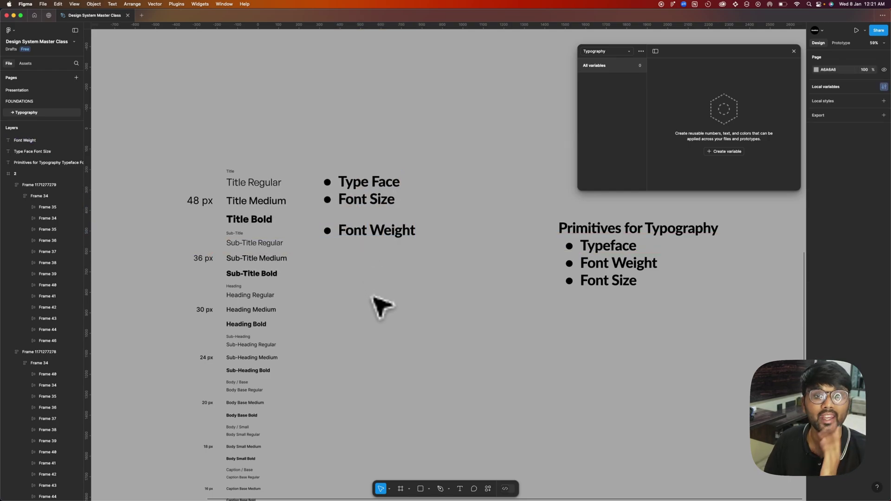
Create a string variable named Title in the Typography collection
{"action": "left_click", "coordinate": [731, 155]}
{"action": "left_click", "coordinate": [731, 180]}
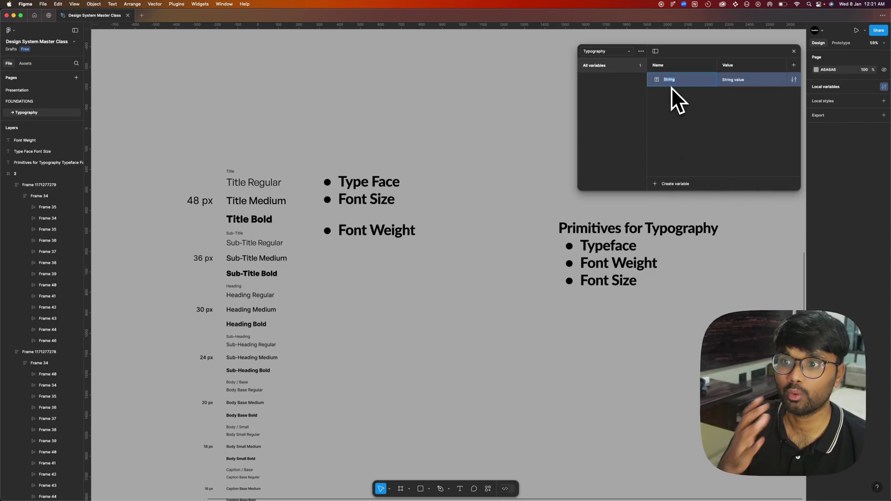
{"action": "type", "text": "Title"}
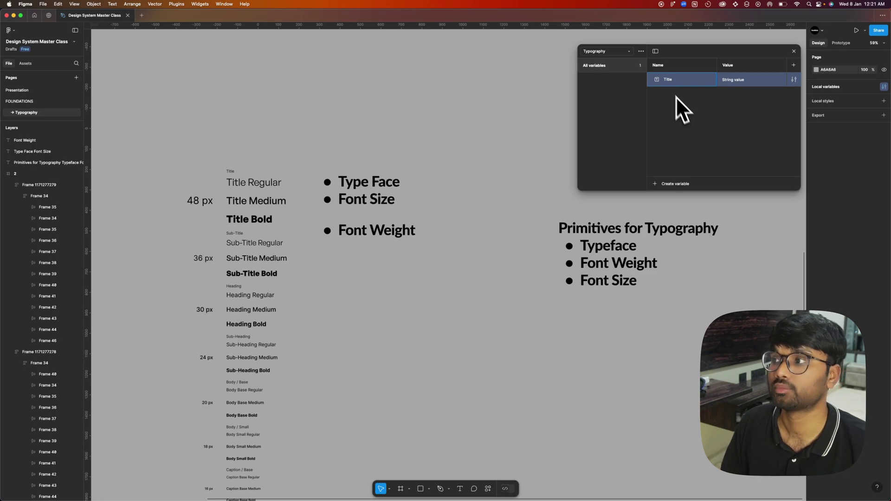
{"action": "left_click", "coordinate": [686, 102]}
{"action": "right_click", "coordinate": [687, 83]}
{"action": "key", "text": "Escape"}
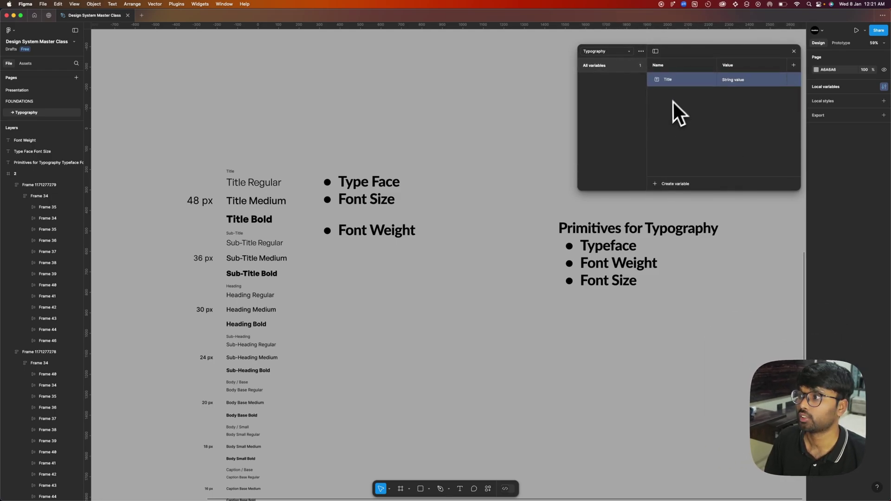
{"action": "left_click", "coordinate": [676, 185]}
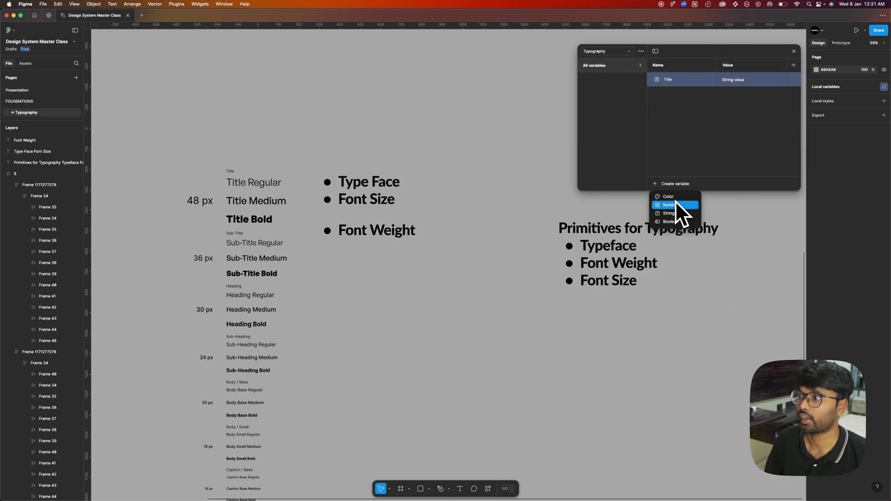
{"action": "left_click", "coordinate": [676, 206]}
{"action": "right_click", "coordinate": [697, 98]}
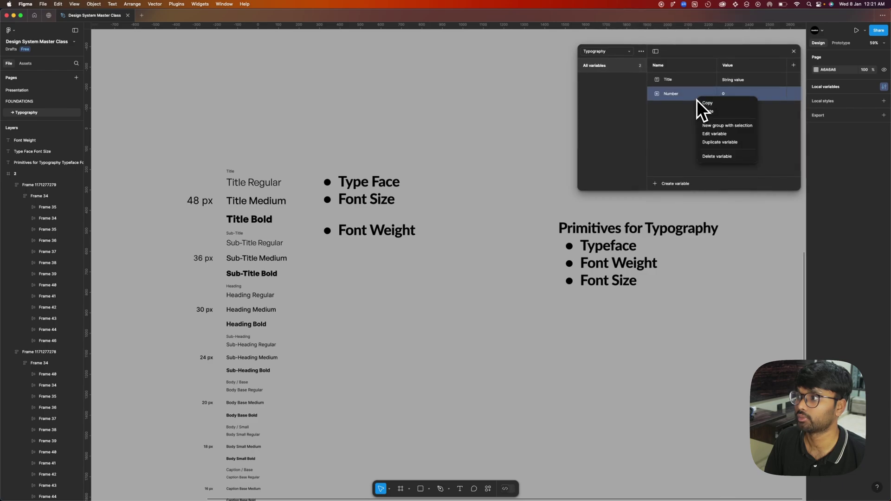
{"action": "left_click", "coordinate": [711, 134]}
{"action": "key", "text": "Escape"}
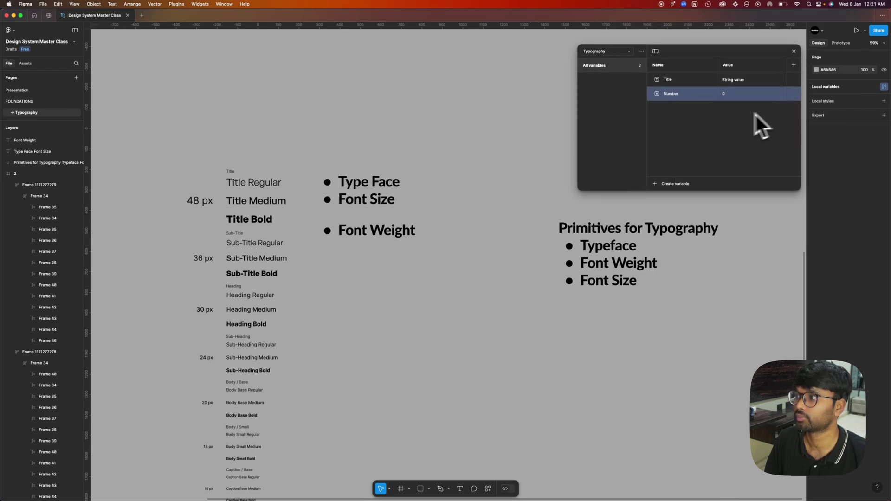
{"action": "right_click", "coordinate": [705, 97]}
{"action": "left_click", "coordinate": [721, 153]}
Put the Title string variable into a new group named Title
{"action": "right_click", "coordinate": [698, 79]}
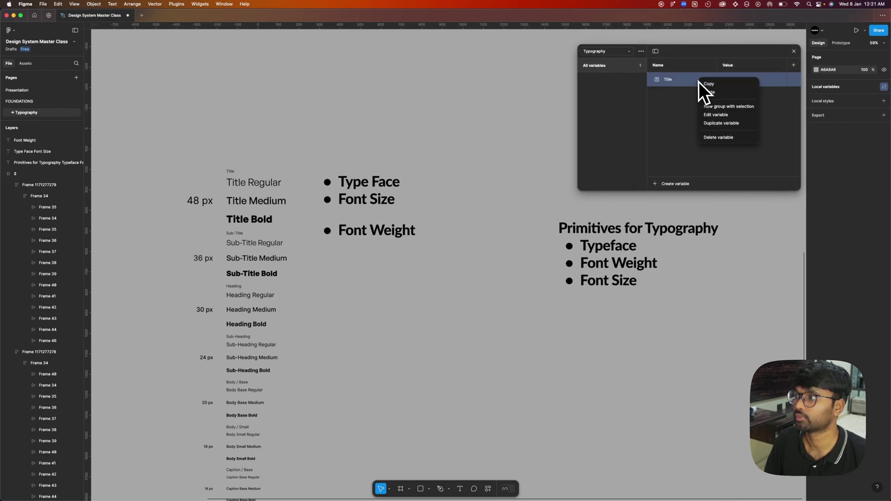
{"action": "left_click", "coordinate": [714, 106]}
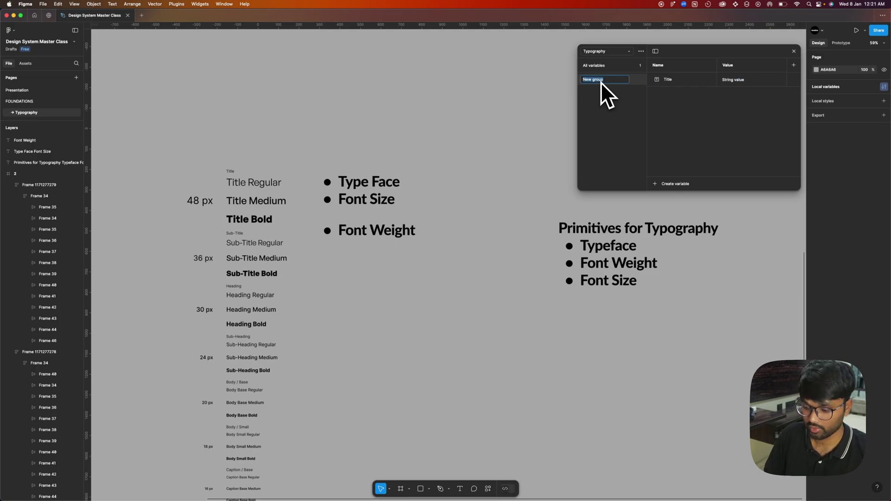
{"action": "type", "text": "Title"}
{"action": "key", "text": "Return"}
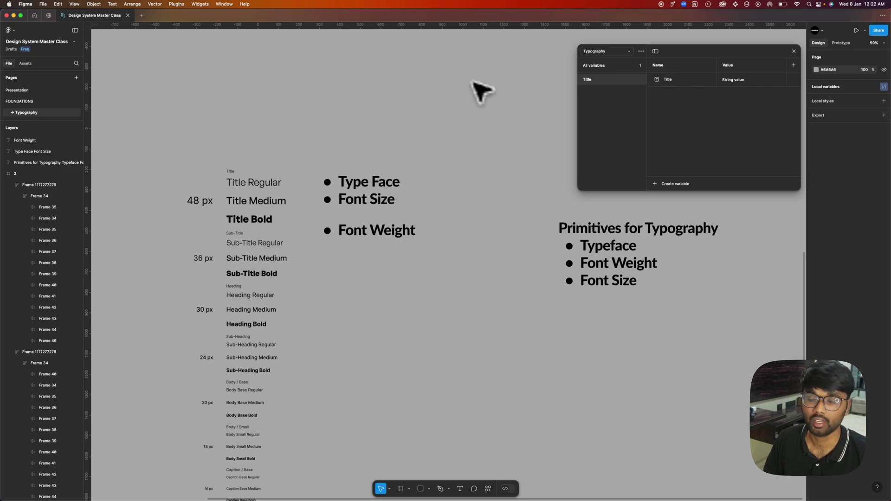
Rename the string variable in the Title group as Typeface
{"action": "double_click", "coordinate": [676, 83]}
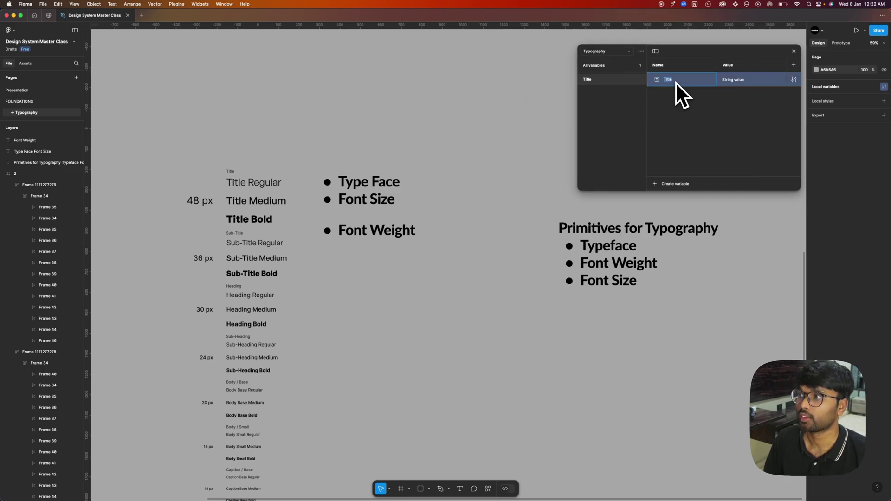
{"action": "type", "text": "Typeface"}
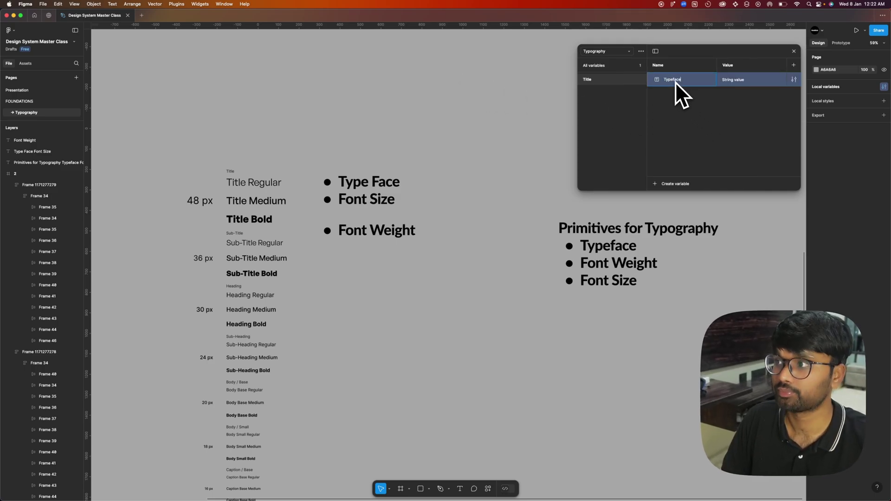
{"action": "key", "text": "Return"}
{"action": "left_click", "coordinate": [675, 184]}
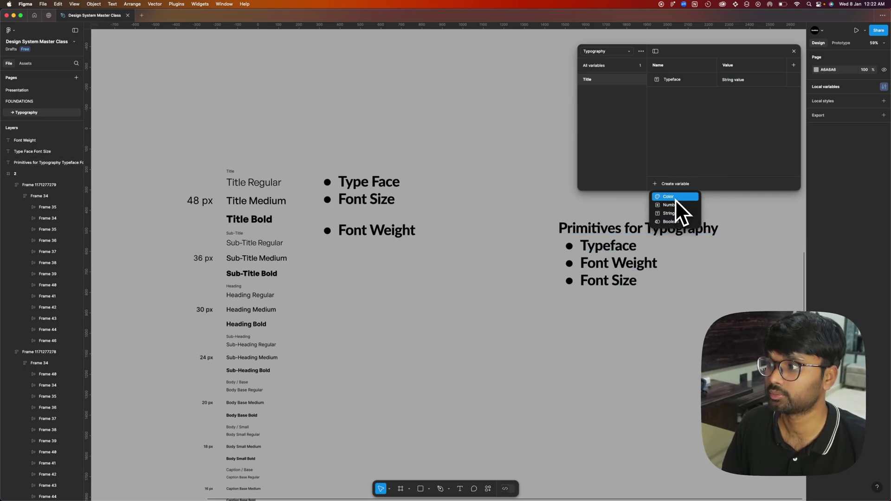
{"action": "left_click", "coordinate": [675, 213]}
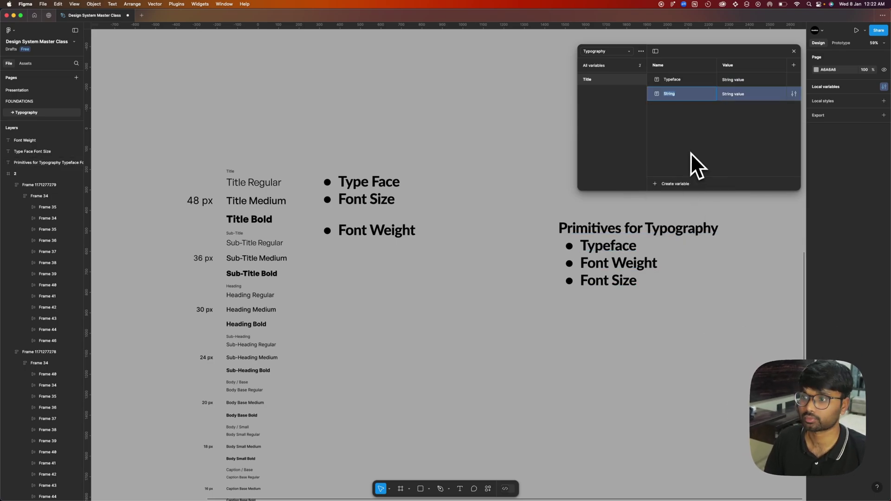
{"action": "type", "text": "Font"}
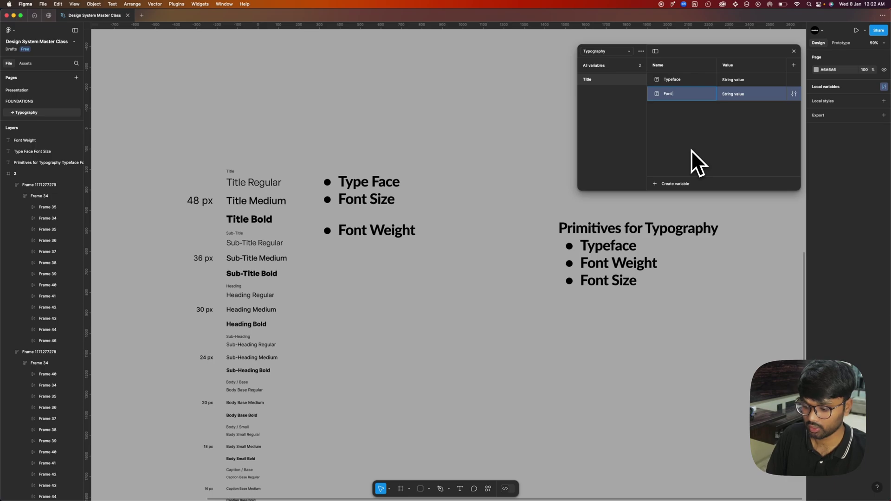
{"action": "type", "text": " Size"}
{"action": "key", "text": "Return"}
{"action": "right_click", "coordinate": [692, 96]}
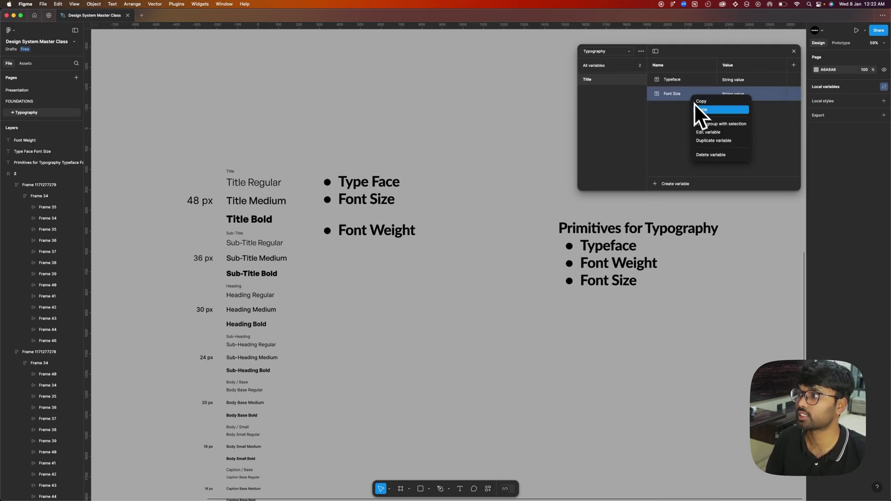
{"action": "left_click", "coordinate": [710, 155]}
Add a number variable named Font Size to the Title group
{"action": "left_click", "coordinate": [682, 184]}
{"action": "left_click", "coordinate": [678, 205]}
{"action": "type", "text": "Fon"}
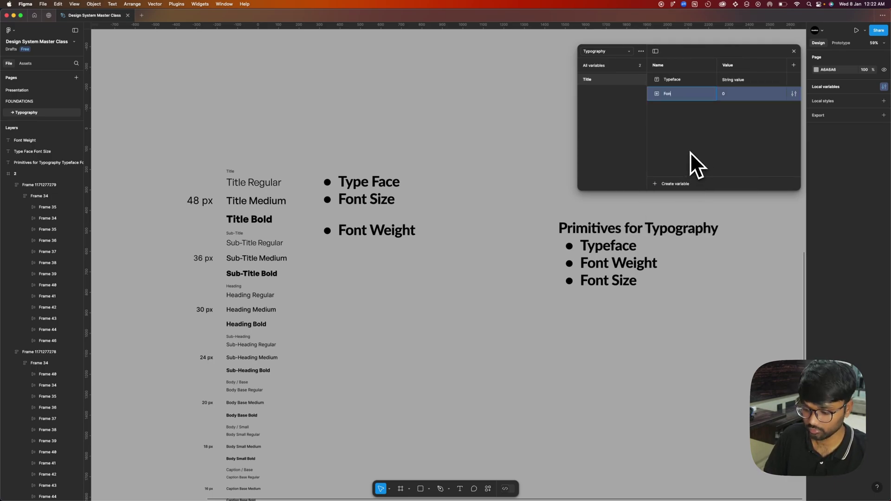
{"action": "type", "text": "t Size"}
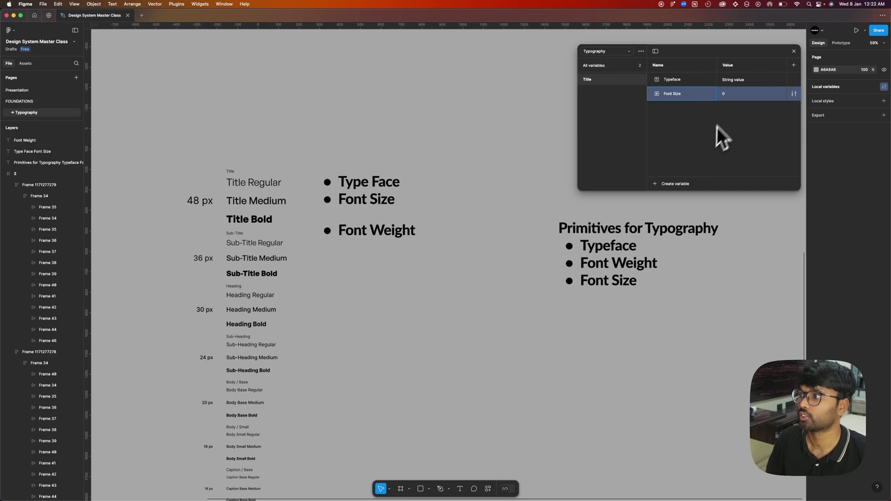
Link the Typeface variable to the Typeface Primary primitive and the Font Size variable to the Title (48) primitive
{"action": "left_click", "coordinate": [779, 80]}
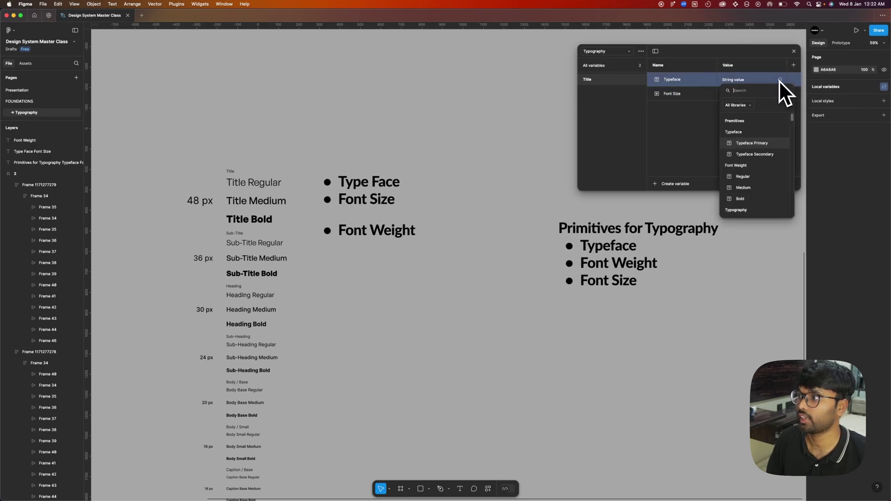
{"action": "left_click", "coordinate": [764, 148]}
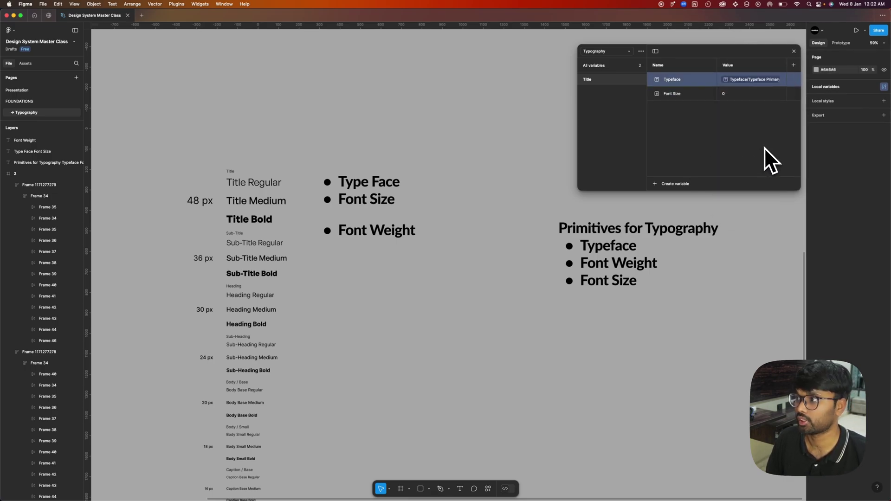
{"action": "left_click", "coordinate": [780, 94]}
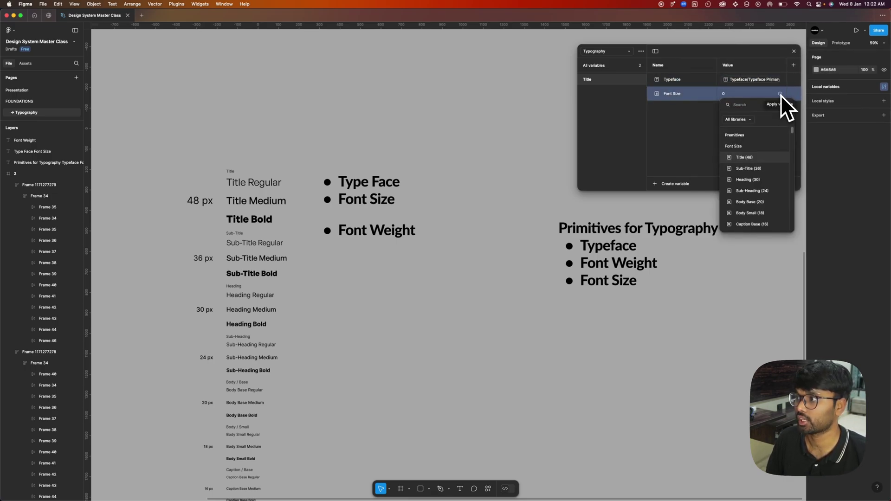
{"action": "left_click", "coordinate": [755, 159]}
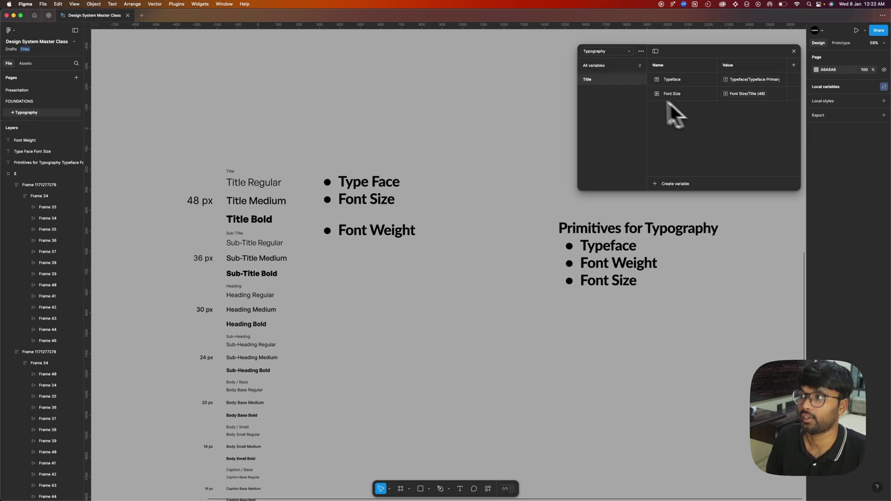
Add a string variable named Font Weight to the Title group
{"action": "left_click", "coordinate": [673, 183]}
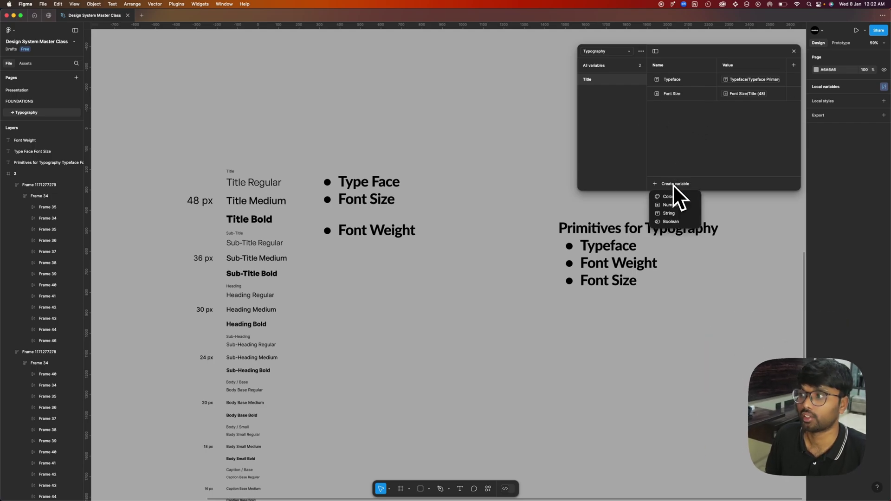
{"action": "left_click", "coordinate": [676, 213]}
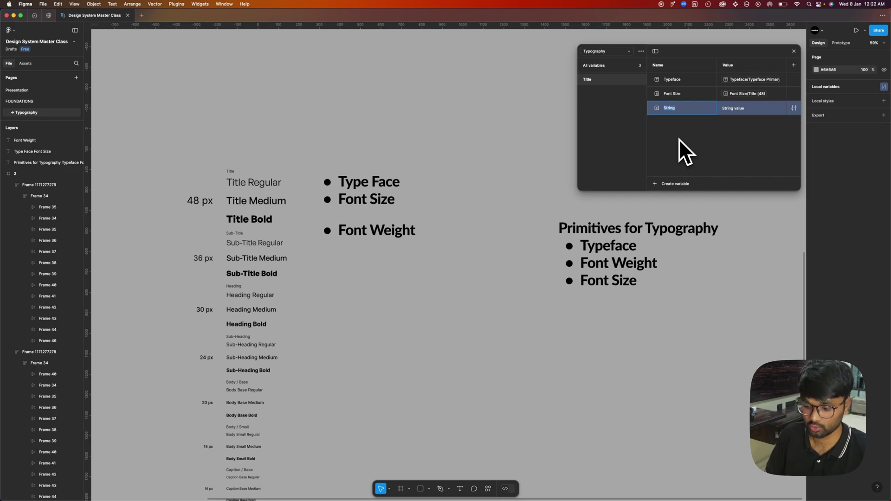
{"action": "type", "text": "Sont Weight"}
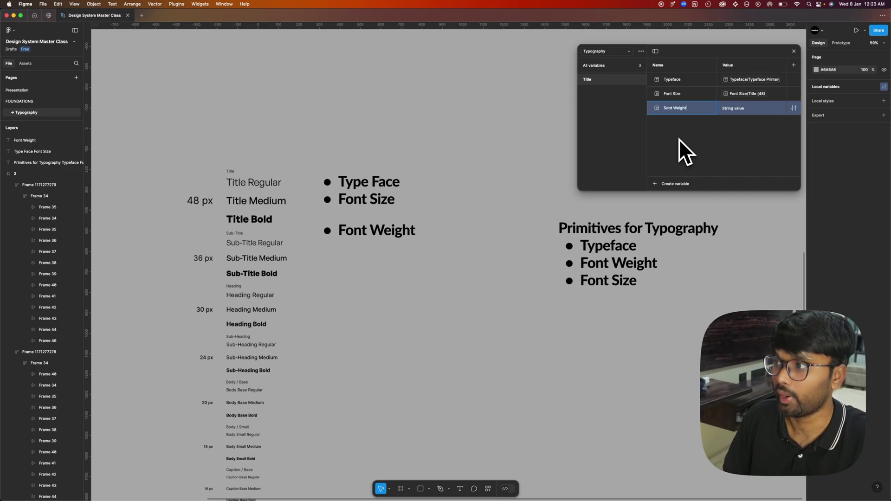
{"action": "left_click", "coordinate": [669, 113]}
{"action": "key", "text": "BackSpace"}
{"action": "type", "text": "F"}
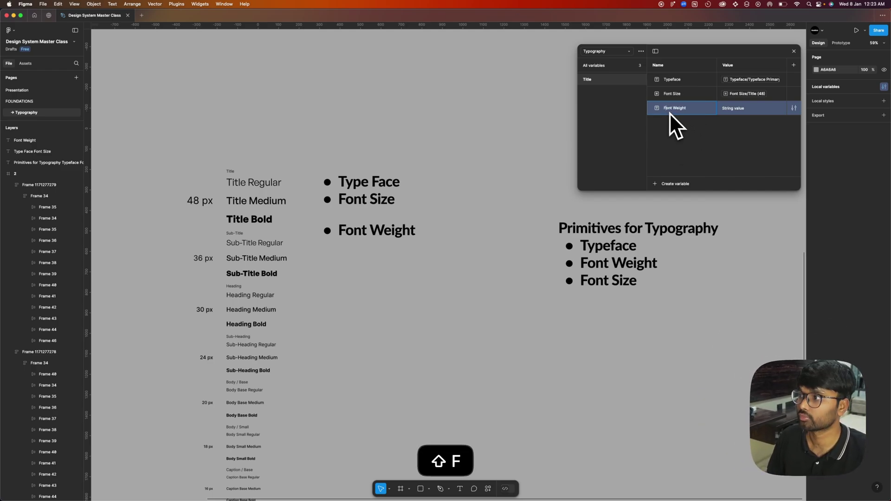
Link the Font Weight variable to the Regular primitive and place it in a new subgroup of Title named Regular
{"action": "left_click", "coordinate": [778, 112]}
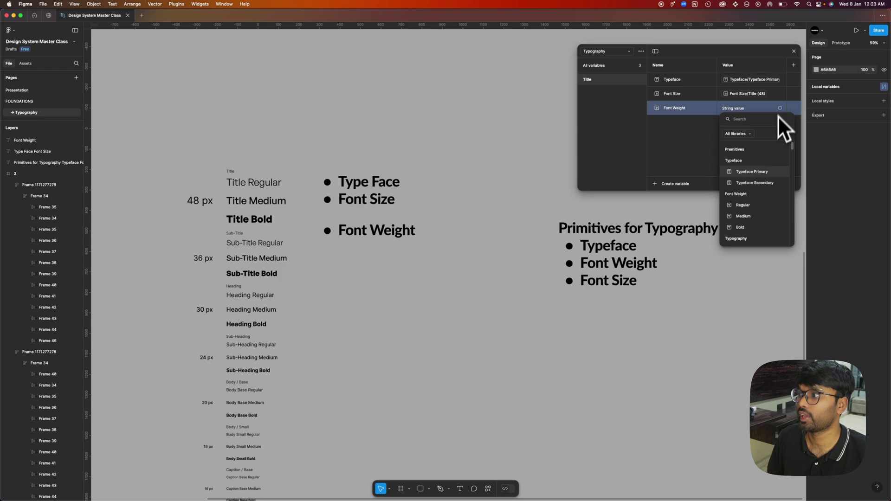
{"action": "left_click", "coordinate": [754, 200]}
{"action": "right_click", "coordinate": [698, 111]}
{"action": "left_click", "coordinate": [715, 137]}
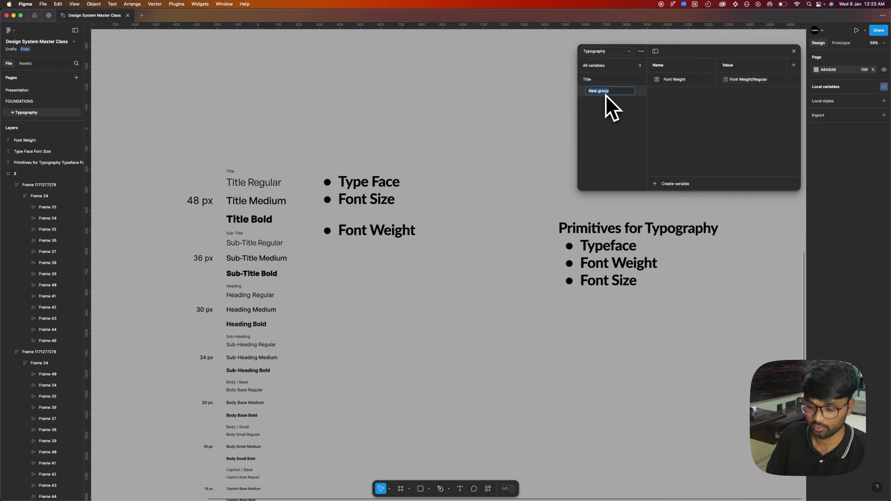
{"action": "key", "text": "Return"}
Duplicate the Regular subgroup as Medium and link its Font Weight variable to the Medium primitive
{"action": "right_click", "coordinate": [605, 96]}
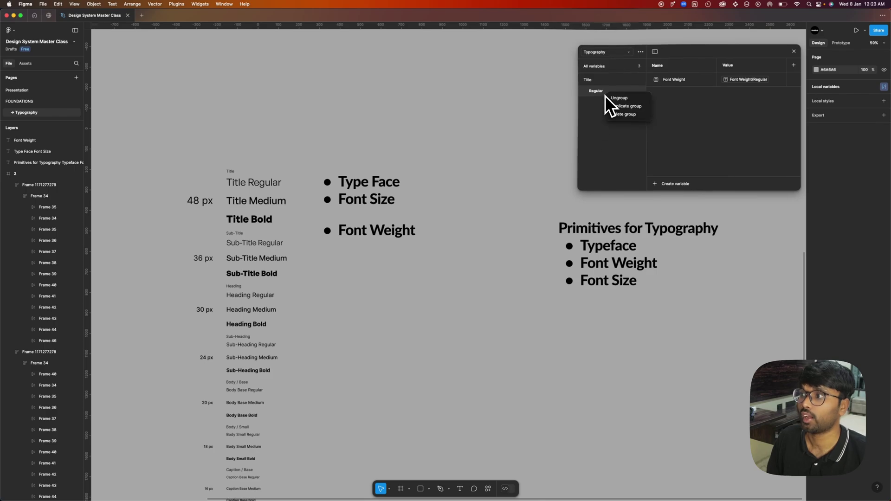
{"action": "left_click", "coordinate": [616, 111]}
{"action": "double_click", "coordinate": [599, 102]}
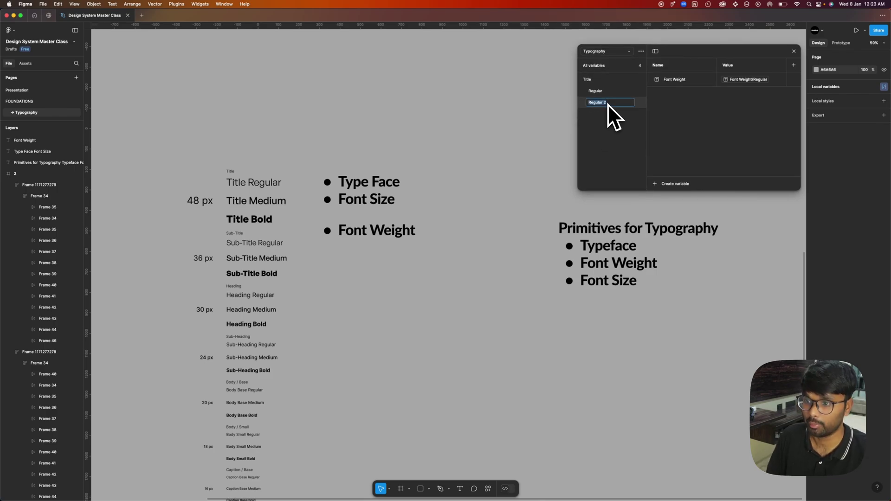
{"action": "type", "text": "Medium"}
{"action": "key", "text": "Return"}
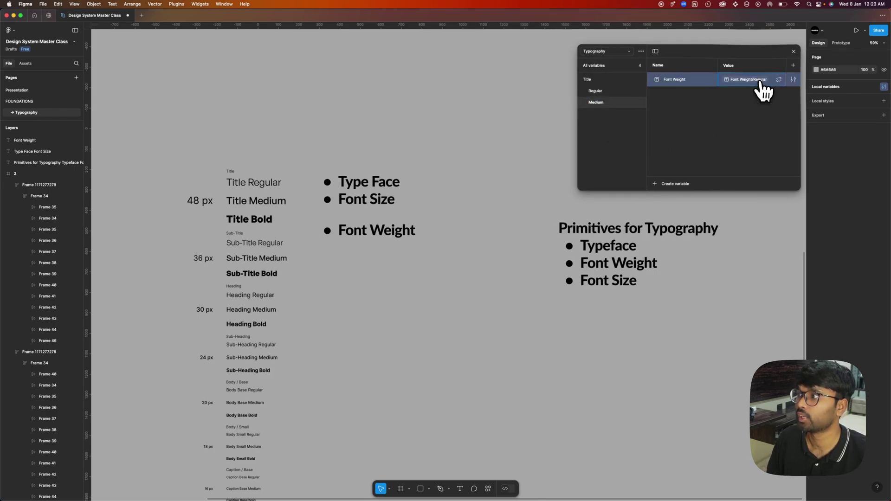
{"action": "left_click", "coordinate": [754, 81]}
{"action": "left_click", "coordinate": [740, 185]}
Duplicate the Medium subgroup as Bold and link its Font Weight variable to the Bold primitive
{"action": "right_click", "coordinate": [607, 110]}
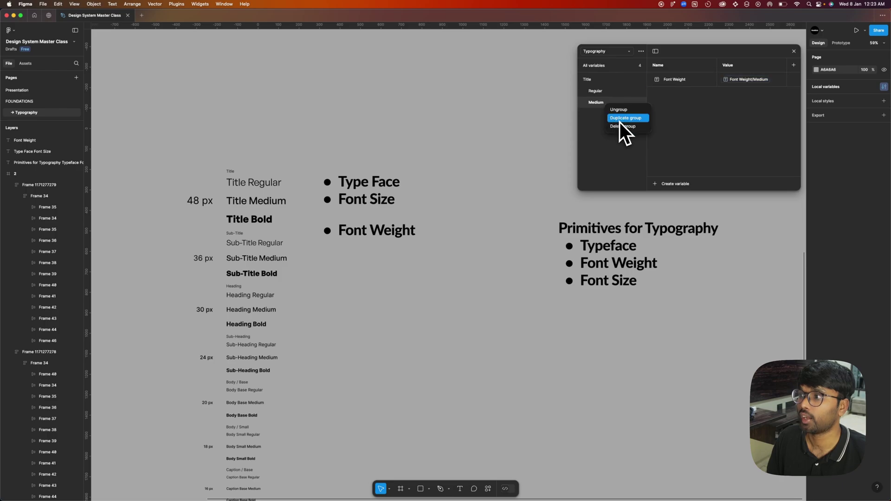
{"action": "left_click", "coordinate": [619, 121]}
{"action": "double_click", "coordinate": [607, 115]}
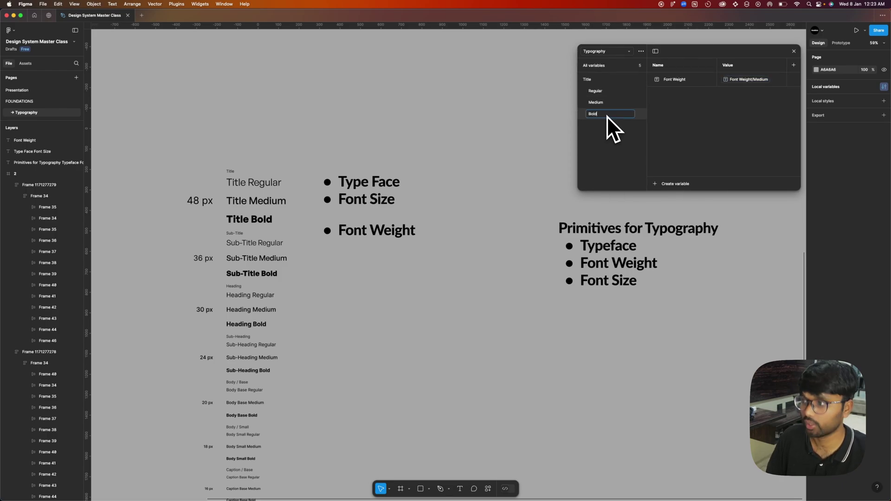
{"action": "key", "text": "Return"}
{"action": "left_click", "coordinate": [754, 79]}
{"action": "left_click", "coordinate": [754, 153]}
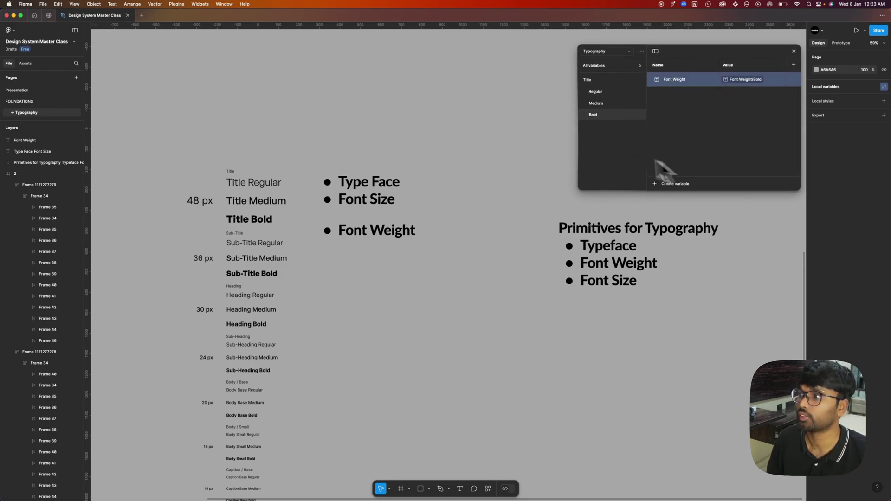
Duplicate the whole Title group with its three weight subgroups and rename the copy Sub-Title
{"action": "left_click", "coordinate": [598, 82]}
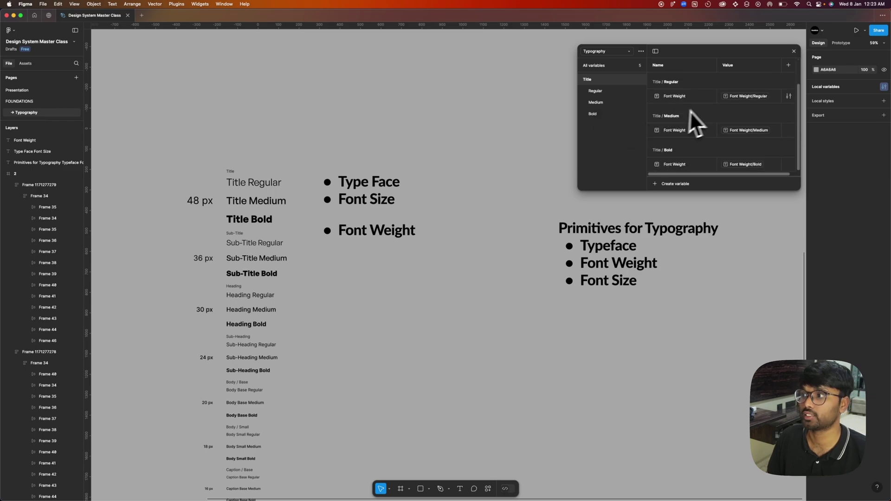
{"action": "right_click", "coordinate": [603, 80]}
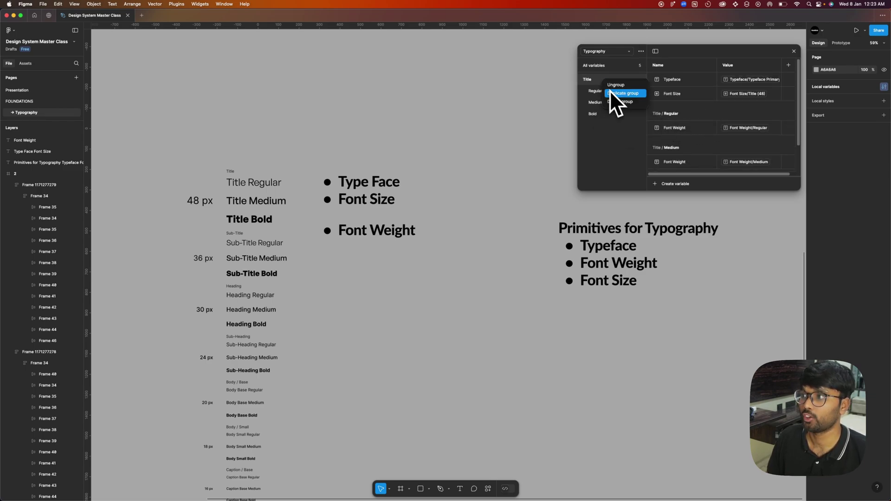
{"action": "double_click", "coordinate": [596, 125]}
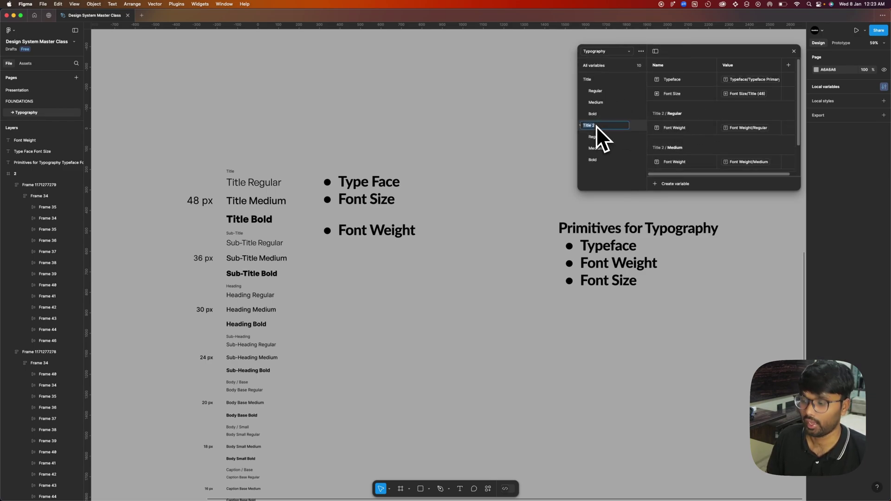
{"action": "key", "text": "Left"}
{"action": "type", "text": "Sub-"}
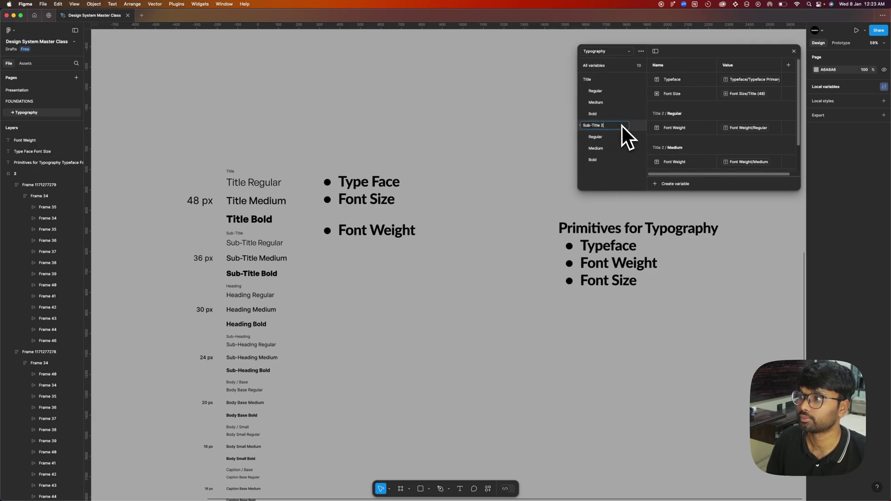
{"action": "key", "text": "BackSpace"}
{"action": "key", "text": "BackSpace"}
{"action": "key", "text": "Return"}
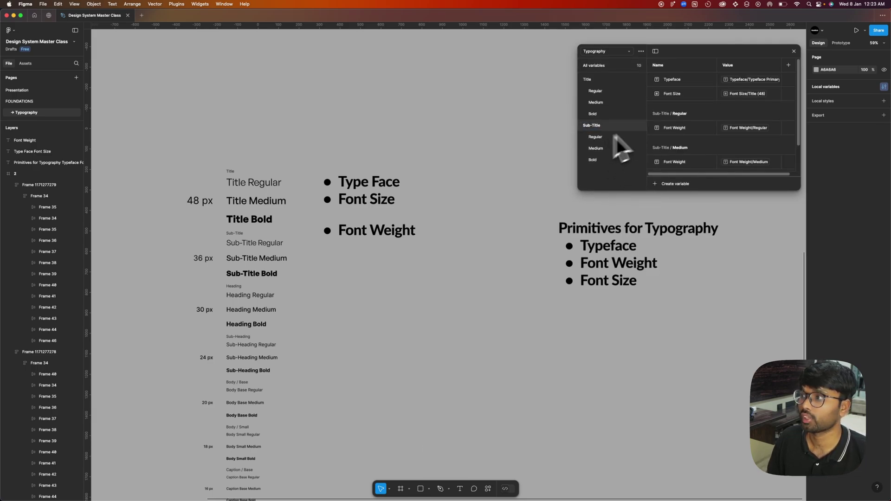
Link the Sub-Title group's Font Size to the Sub-Title (36) primitive and check the Sub-Title Regular sample's text properties
{"action": "left_click", "coordinate": [752, 94]}
{"action": "left_click", "coordinate": [751, 175]}
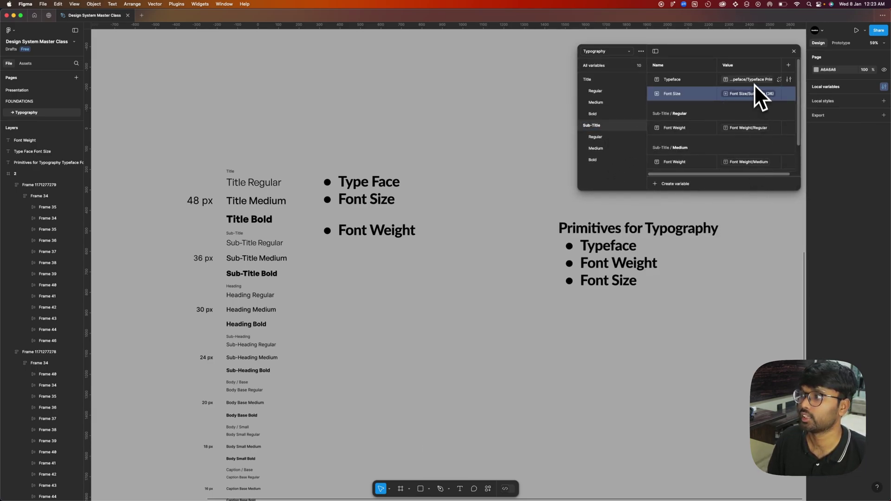
{"action": "left_click", "coordinate": [267, 242]}
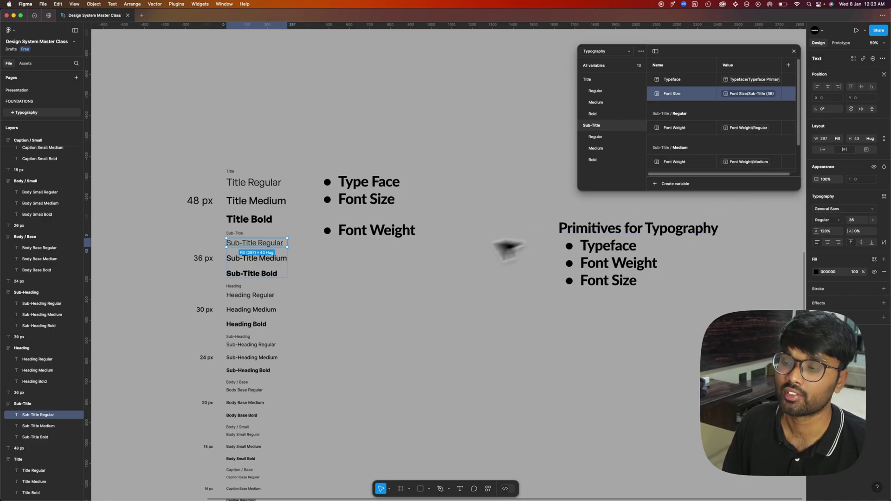
{"action": "left_click", "coordinate": [510, 228]}
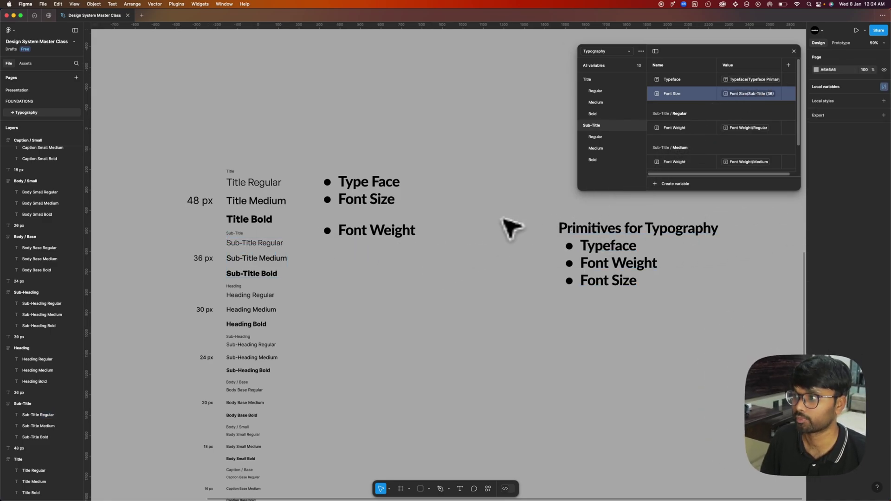
Duplicate the Sub-Title group and rename the copy Heading
{"action": "right_click", "coordinate": [594, 125]}
{"action": "left_click", "coordinate": [622, 142]}
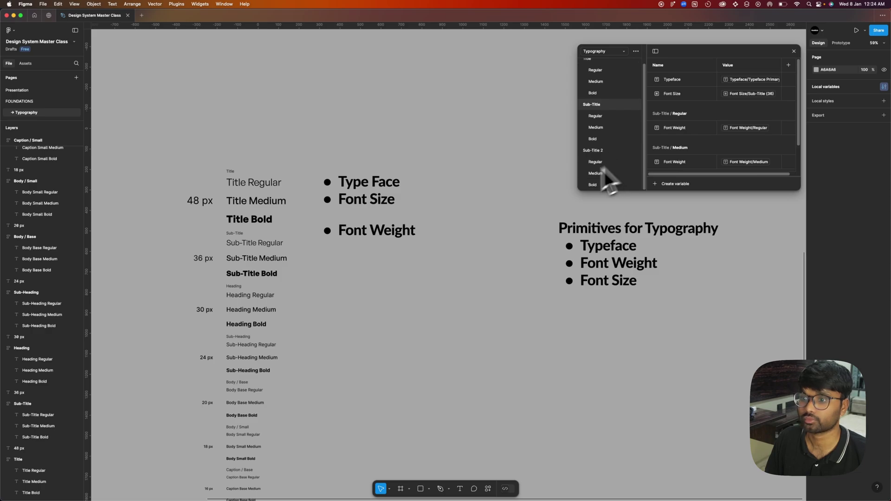
{"action": "double_click", "coordinate": [598, 151]}
{"action": "type", "text": "Head"}
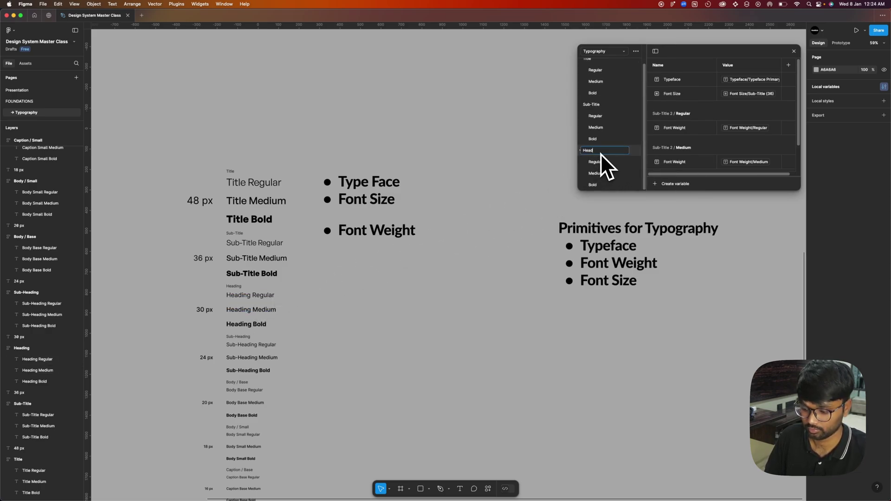
{"action": "type", "text": "ing"}
{"action": "key", "text": "Return"}
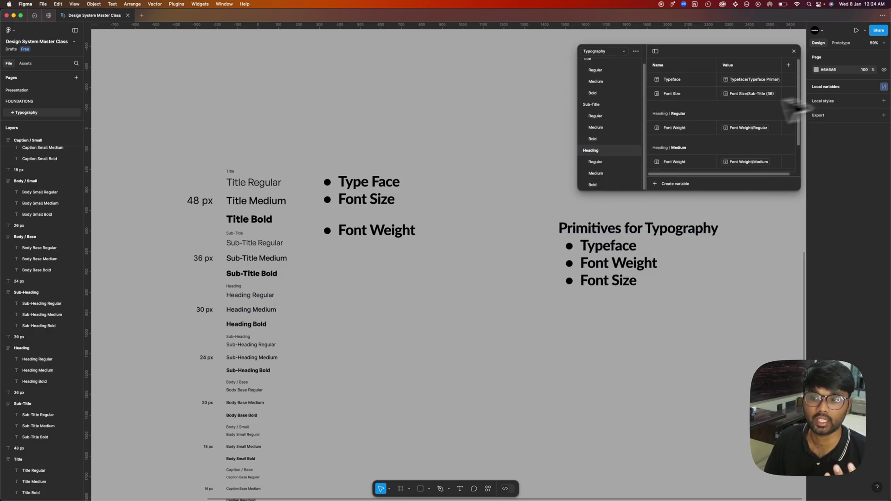
Link the Heading group's Typeface to the Typeface Secondary primitive and its Font Size to Heading (30)
{"action": "left_click", "coordinate": [271, 296]}
{"action": "left_click", "coordinate": [754, 79]}
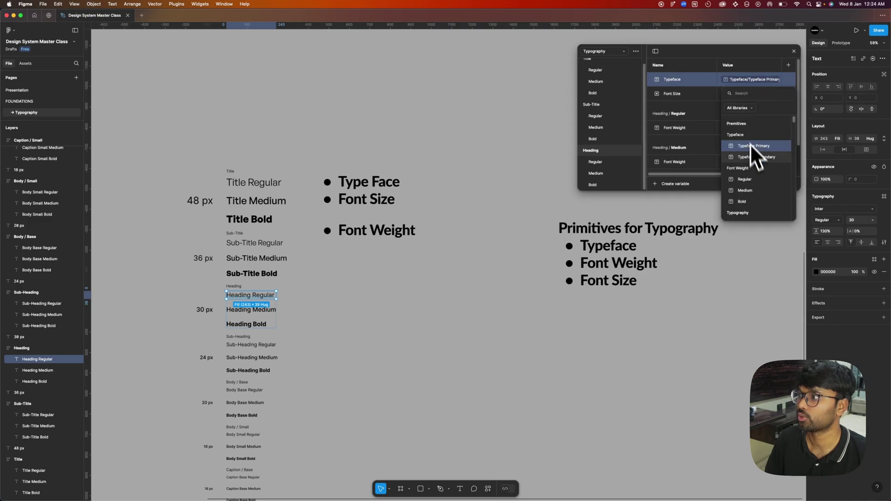
{"action": "left_click", "coordinate": [753, 156]}
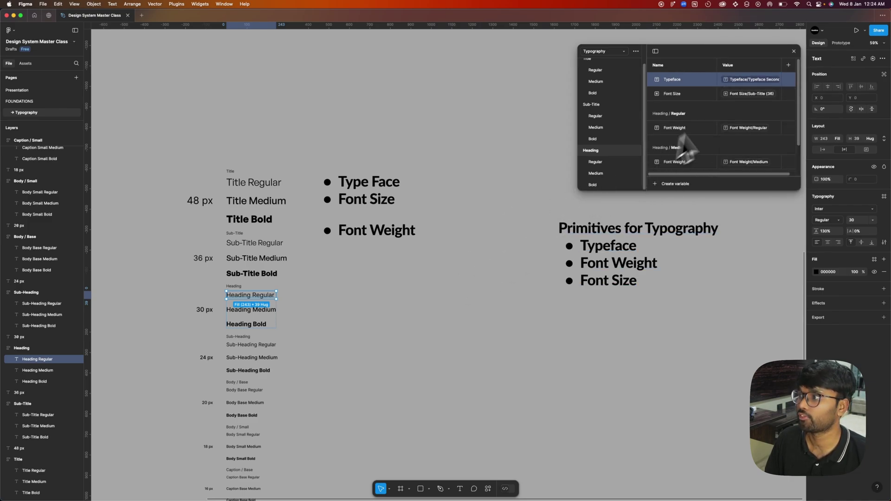
{"action": "left_click", "coordinate": [751, 94]}
{"action": "left_click", "coordinate": [759, 184]}
{"action": "left_click", "coordinate": [567, 189]}
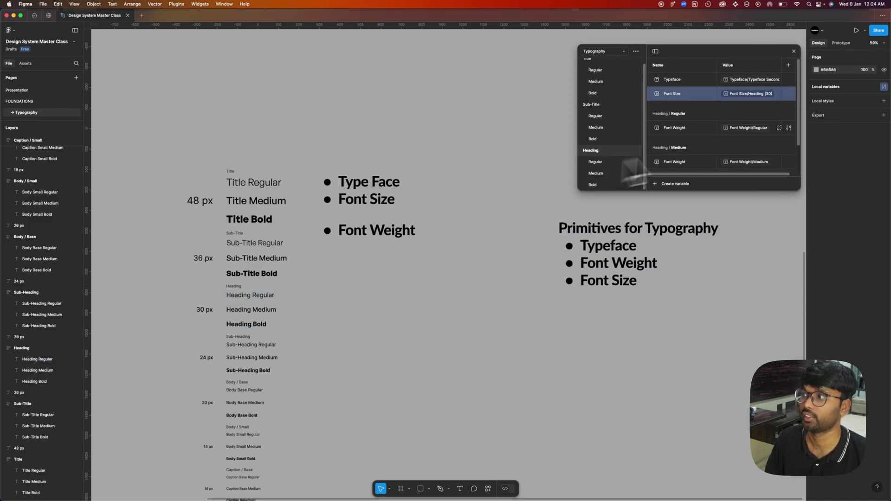
Duplicate the Heading group as Sub Heading and link its Font Size to the Sub Heading (24) primitive
{"action": "scroll", "coordinate": [733, 131], "scroll_direction": "down", "scroll_amount": 1}
{"action": "scroll", "coordinate": [312, 298], "scroll_direction": "down", "scroll_amount": 1}
{"action": "right_click", "coordinate": [605, 153]}
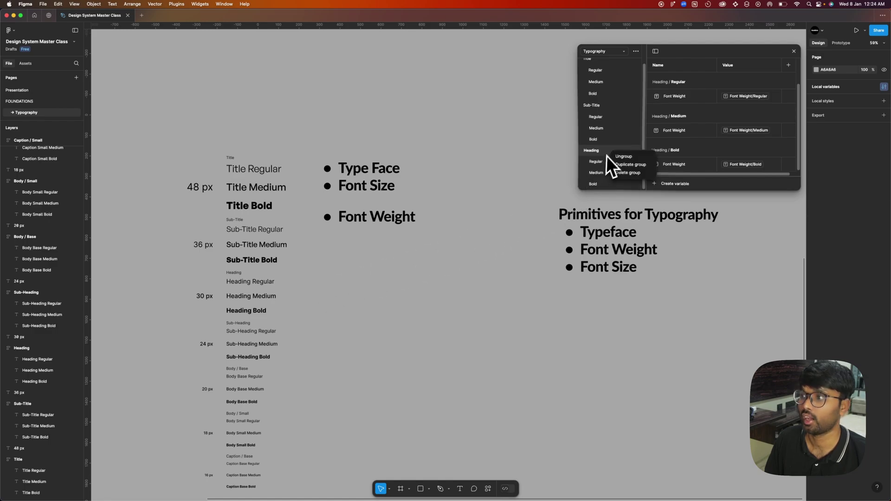
{"action": "double_click", "coordinate": [607, 153]}
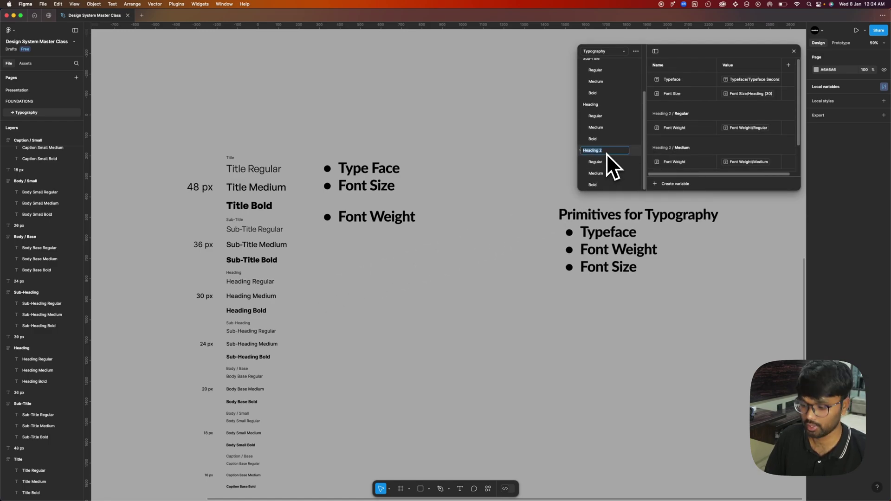
{"action": "type", "text": "Sub Heading"}
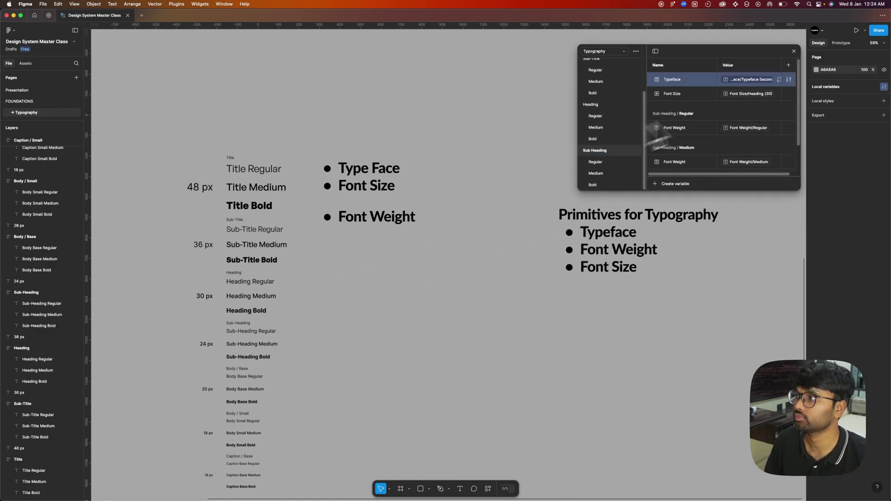
{"action": "left_click", "coordinate": [751, 93]}
{"action": "left_click", "coordinate": [741, 134]}
Duplicate the group repeatedly to create Body Base, Body Small, Caption Base and Caption Small, linking each Font Size to its matching size primitive
{"action": "right_click", "coordinate": [615, 150]}
{"action": "left_click", "coordinate": [655, 164]}
{"action": "double_click", "coordinate": [602, 153]}
{"action": "type", "text": "Body Small"}
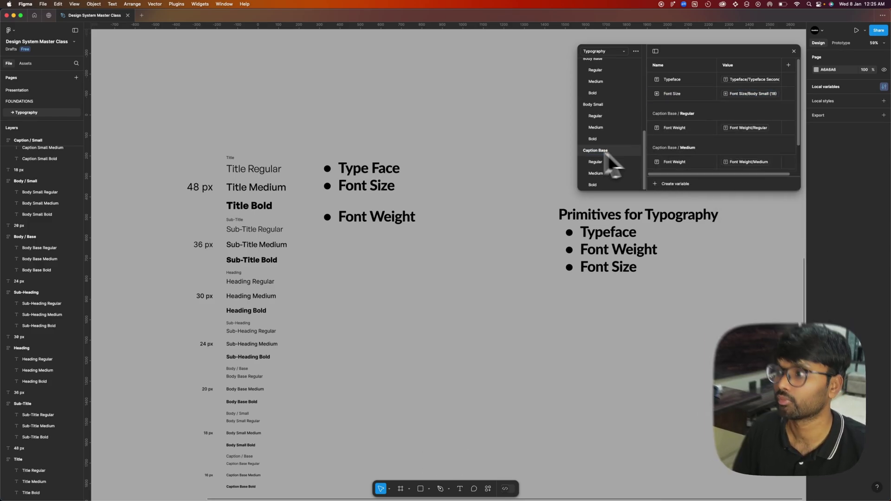
{"action": "key", "text": "BackSpace"}
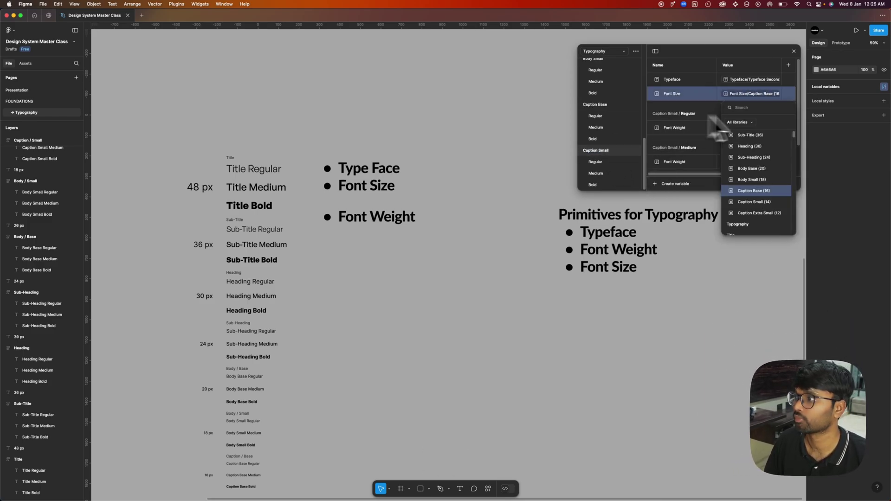
{"action": "key", "text": "Return"}
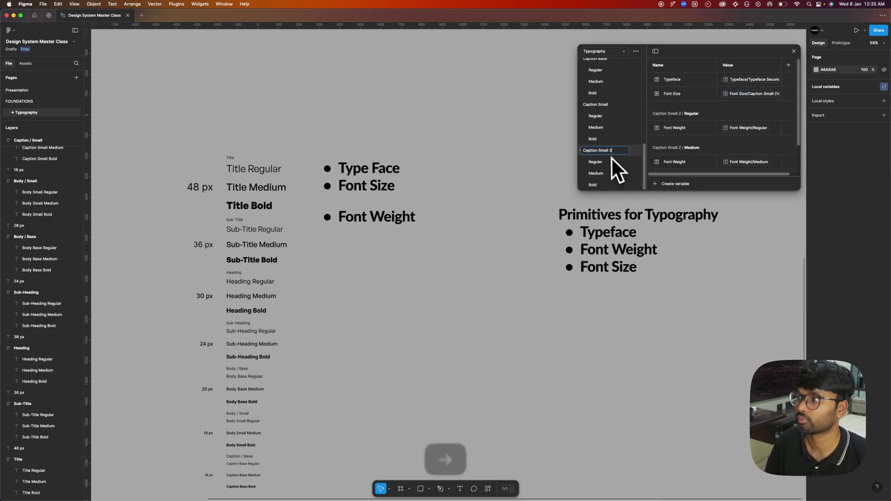
Show all variables of the Typography collection and review its groups and their linked values
{"action": "scroll", "coordinate": [607, 107], "scroll_direction": "up", "scroll_amount": 10}
{"action": "left_click", "coordinate": [605, 68]}
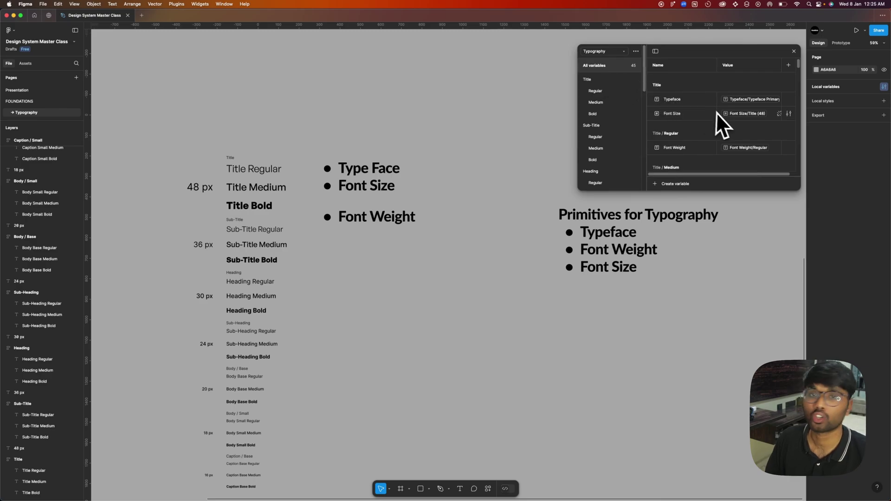
{"action": "scroll", "coordinate": [694, 111], "scroll_direction": "down", "scroll_amount": 1}
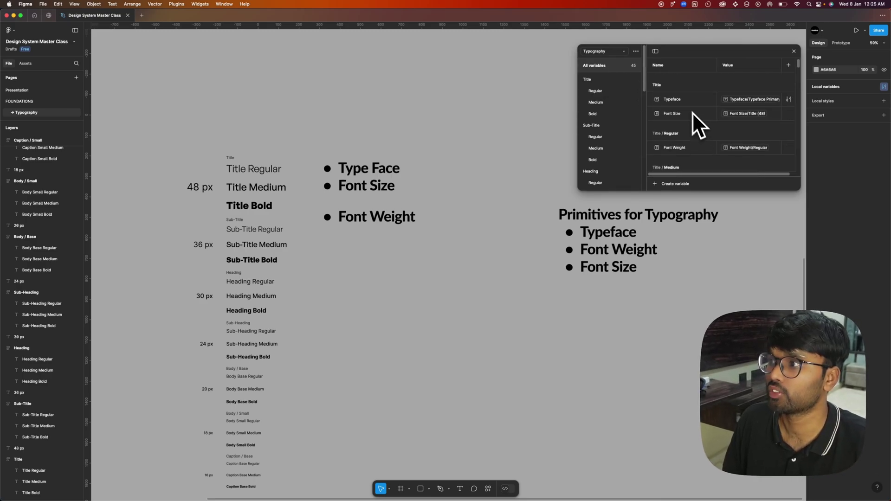
{"action": "scroll", "coordinate": [600, 107], "scroll_direction": "down", "scroll_amount": 1}
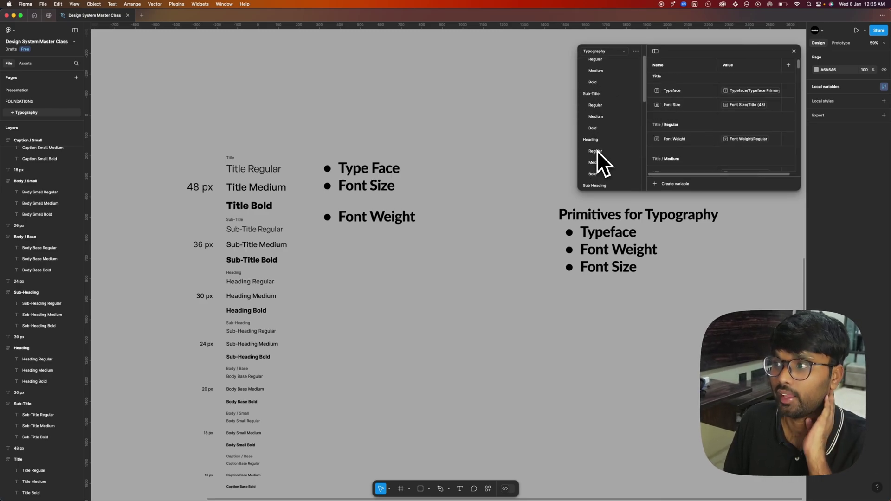
Examine the Typography collection's group list and linked values once more, then close the variables window
{"action": "scroll", "coordinate": [599, 139], "scroll_direction": "down", "scroll_amount": 10}
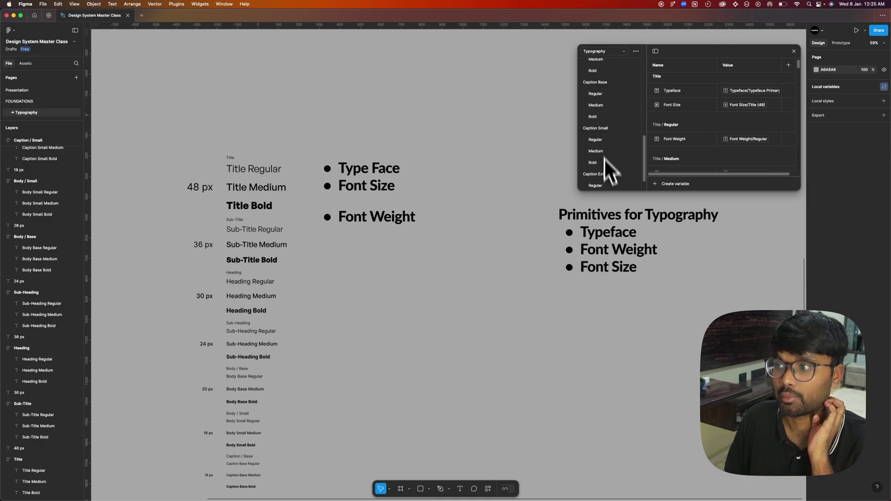
{"action": "scroll", "coordinate": [626, 126], "scroll_direction": "down", "scroll_amount": 1}
{"action": "scroll", "coordinate": [698, 116], "scroll_direction": "down", "scroll_amount": 20}
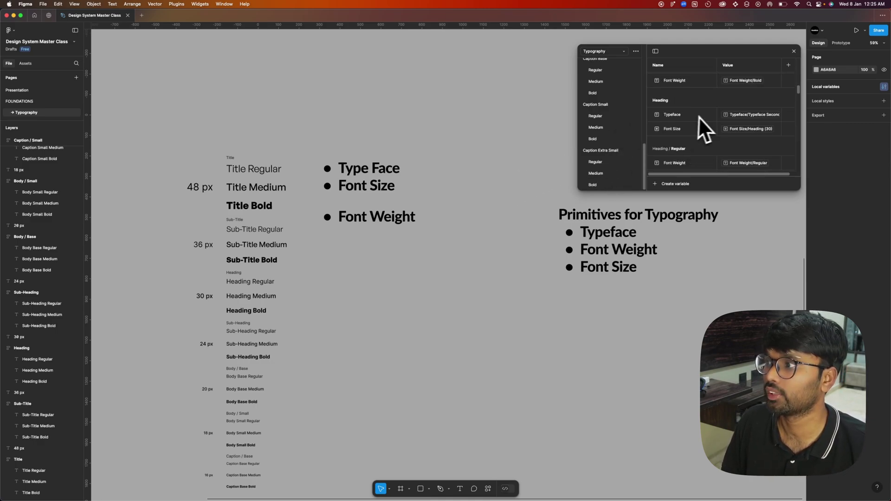
{"action": "scroll", "coordinate": [707, 115], "scroll_direction": "up", "scroll_amount": 20}
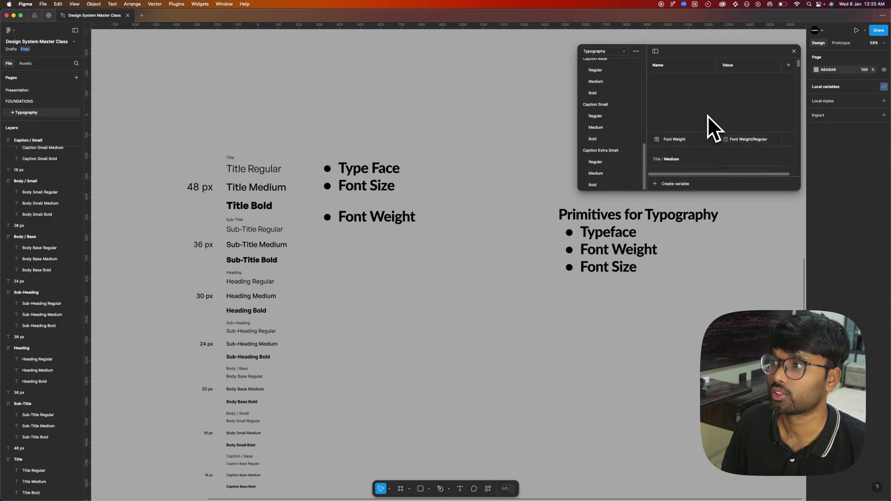
{"action": "scroll", "coordinate": [613, 135], "scroll_direction": "up", "scroll_amount": 10}
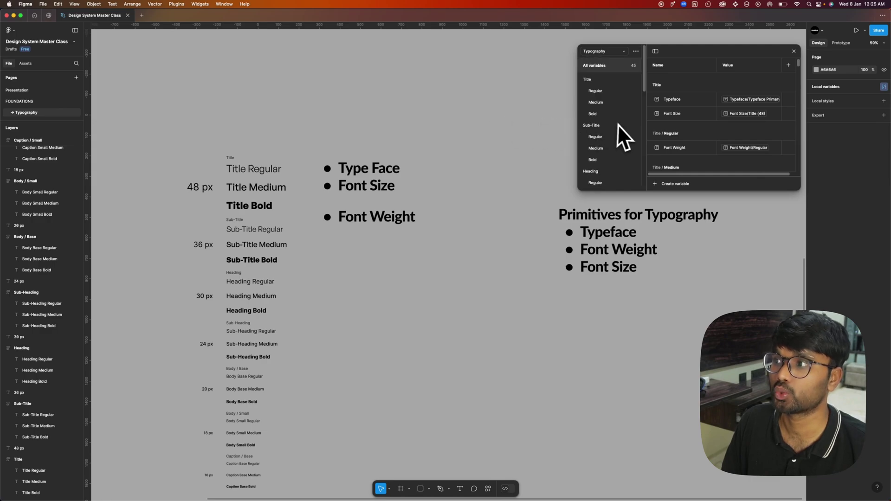
{"action": "left_click", "coordinate": [794, 51]}
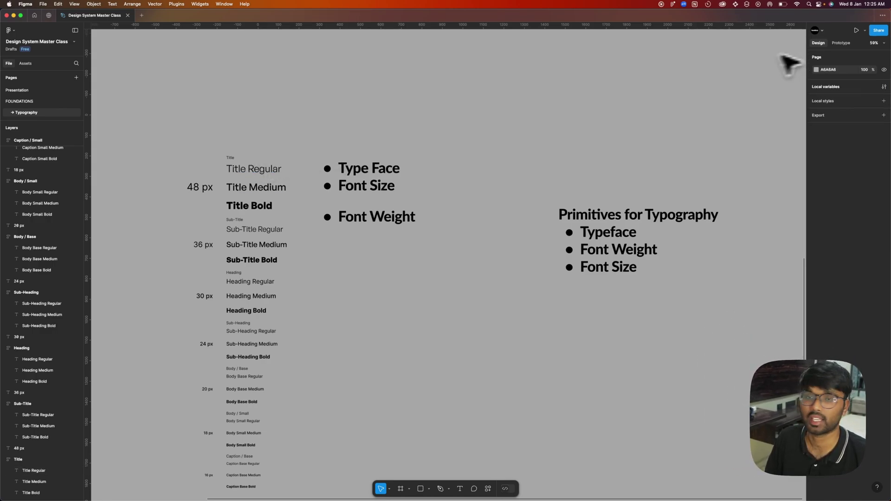
Link the Title Regular text's font family to the Typeface Primary variable
{"action": "scroll", "coordinate": [351, 92], "scroll_direction": "left", "scroll_amount": 5}
{"action": "left_click", "coordinate": [384, 157]}
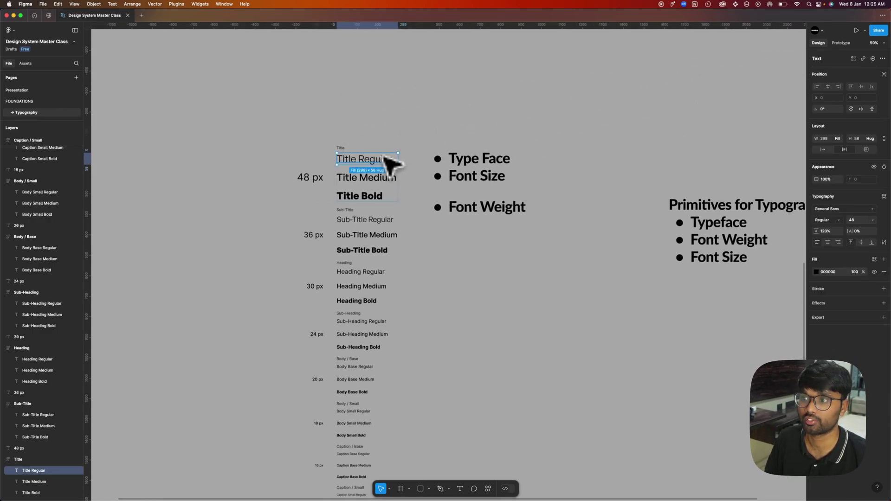
{"action": "left_click", "coordinate": [871, 209]}
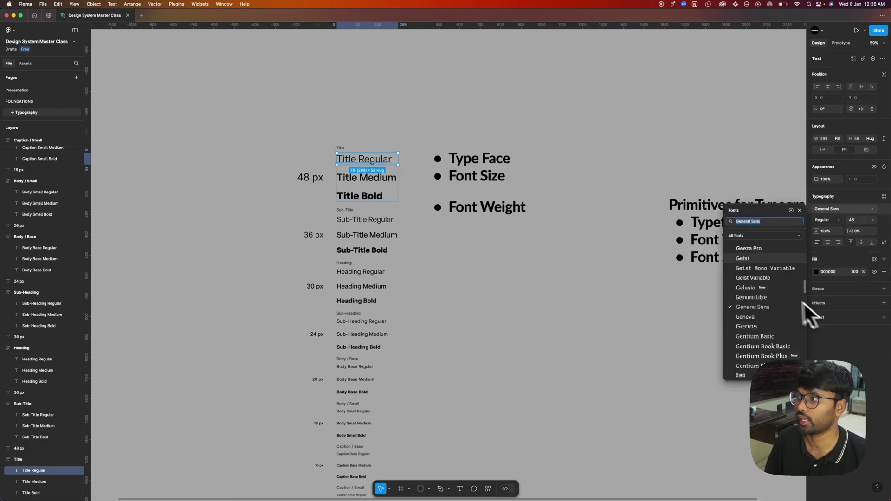
{"action": "left_click", "coordinate": [791, 212]}
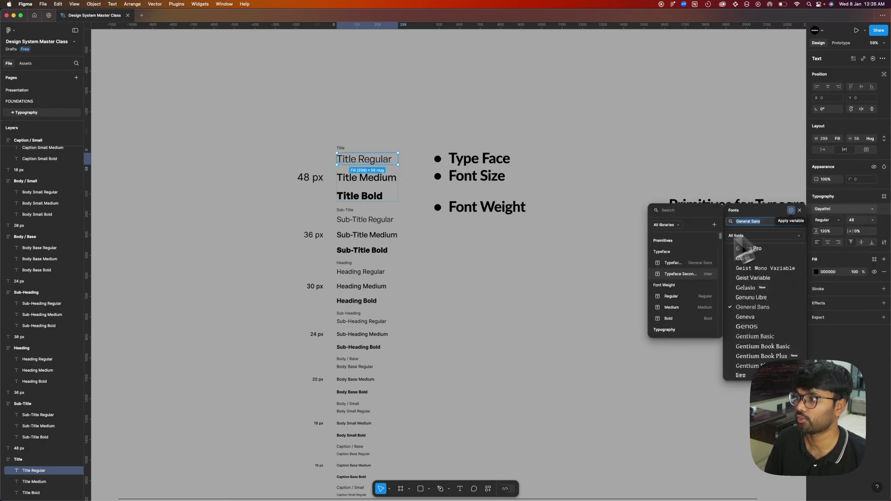
{"action": "left_click", "coordinate": [676, 264]}
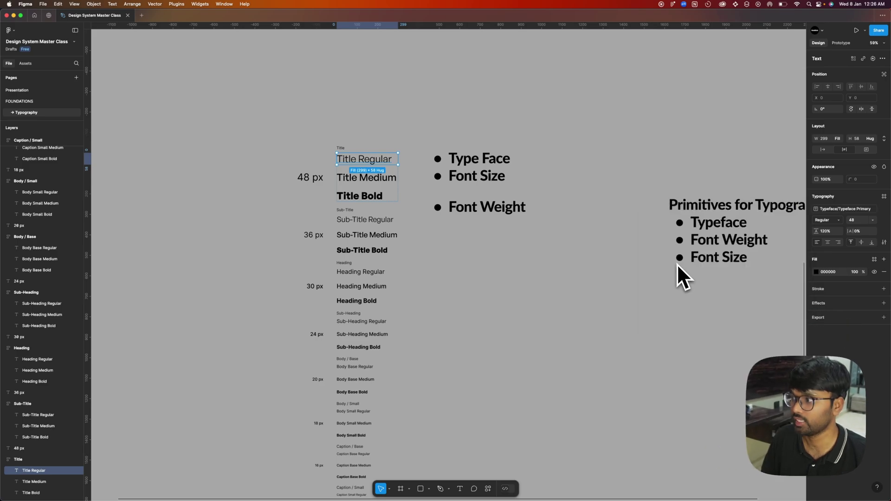
Link the Title Regular text's weight to the Regular variable and its font size to Title (48)
{"action": "left_click", "coordinate": [828, 221]}
{"action": "left_click", "coordinate": [840, 315]}
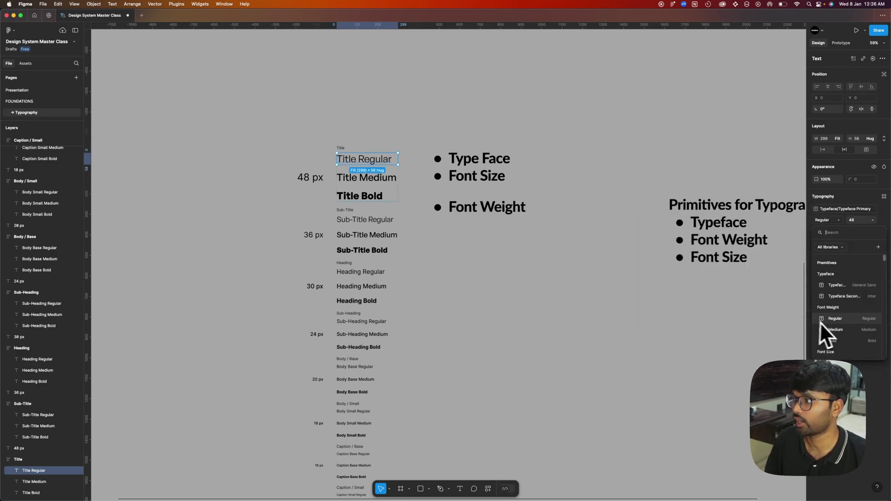
{"action": "left_click", "coordinate": [819, 320]}
{"action": "left_click", "coordinate": [872, 220]}
{"action": "left_click", "coordinate": [867, 258]}
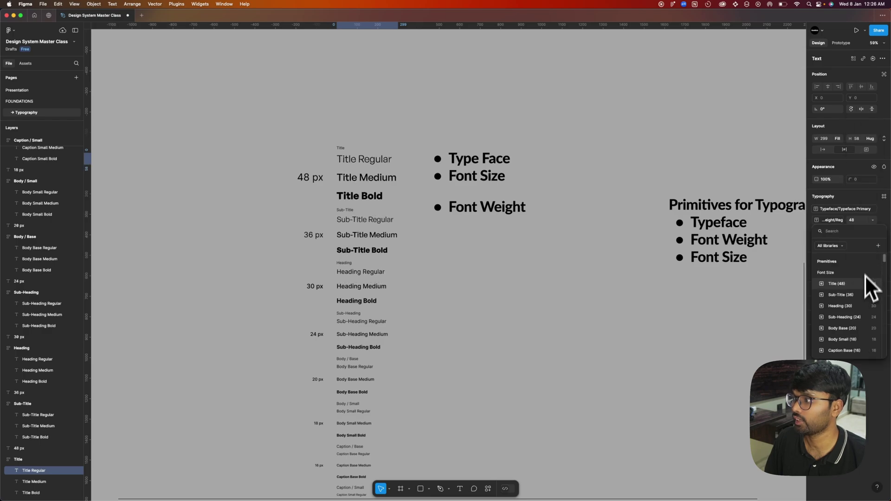
{"action": "left_click", "coordinate": [865, 286]}
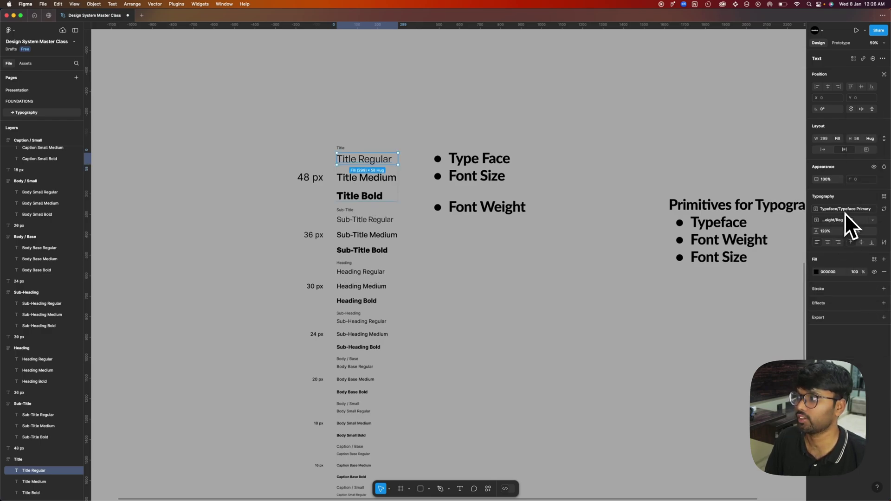
Link the Title Medium text's font to Typeface Primary and its weight to the Medium variable
{"action": "left_click", "coordinate": [375, 177]}
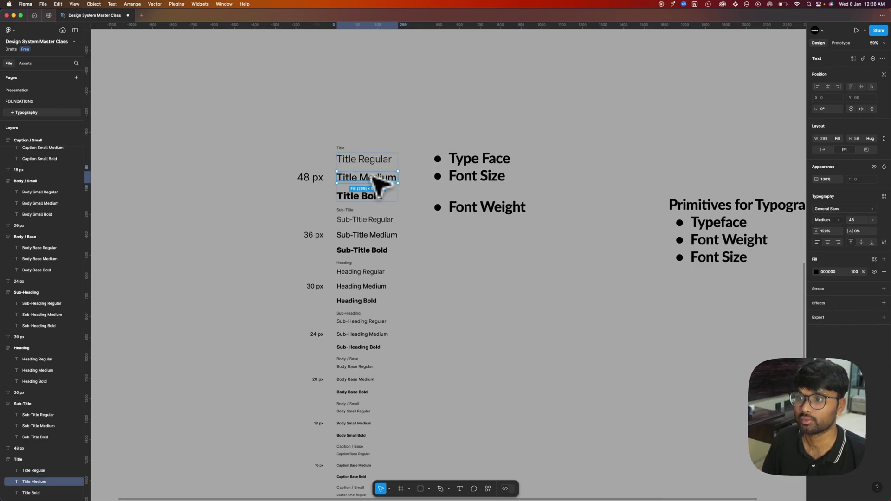
{"action": "left_click", "coordinate": [832, 209]}
{"action": "left_click", "coordinate": [792, 211]}
{"action": "left_click", "coordinate": [830, 269]}
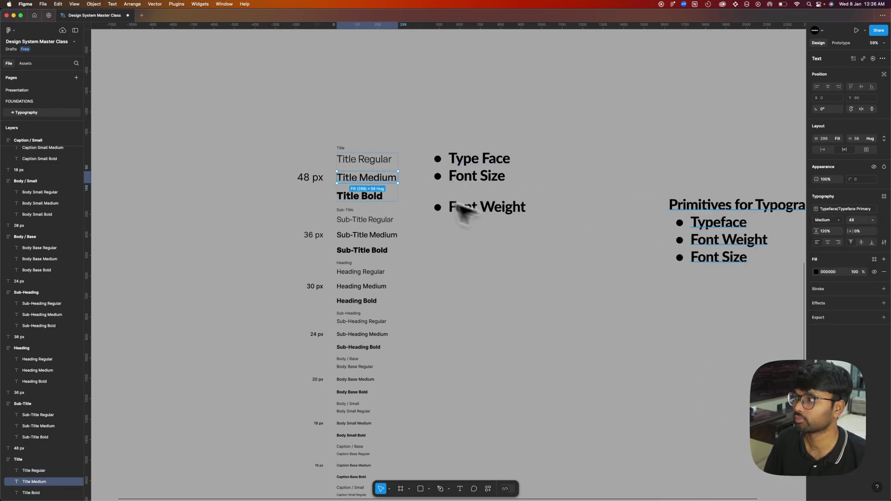
{"action": "left_click", "coordinate": [837, 220]}
{"action": "left_click", "coordinate": [834, 305]}
Link the Title Bold text's font to Typeface Primary and its weight to the Bold variable
{"action": "left_click", "coordinate": [367, 196]}
{"action": "left_click", "coordinate": [835, 209]}
{"action": "left_click", "coordinate": [792, 210]}
{"action": "left_click", "coordinate": [685, 262]}
{"action": "left_click", "coordinate": [835, 220]}
{"action": "left_click", "coordinate": [828, 266]}
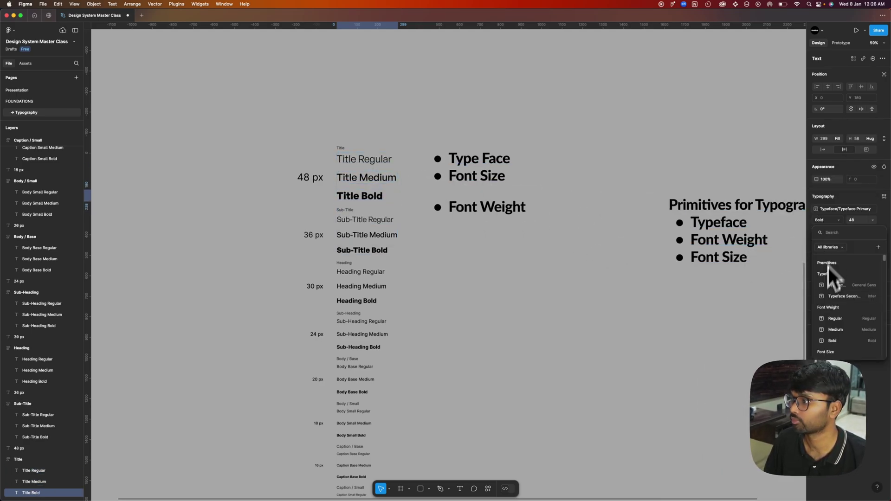
{"action": "left_click", "coordinate": [835, 340]}
Link the font of all three Sub-Title texts to the Typeface Primary variable
{"action": "left_click", "coordinate": [365, 219]}
{"action": "left_click", "coordinate": [366, 235], "text": "shift"}
{"action": "left_click", "coordinate": [363, 250], "text": "shift"}
{"action": "left_click", "coordinate": [835, 210]}
{"action": "left_click", "coordinate": [793, 211]}
{"action": "left_click", "coordinate": [685, 263]}
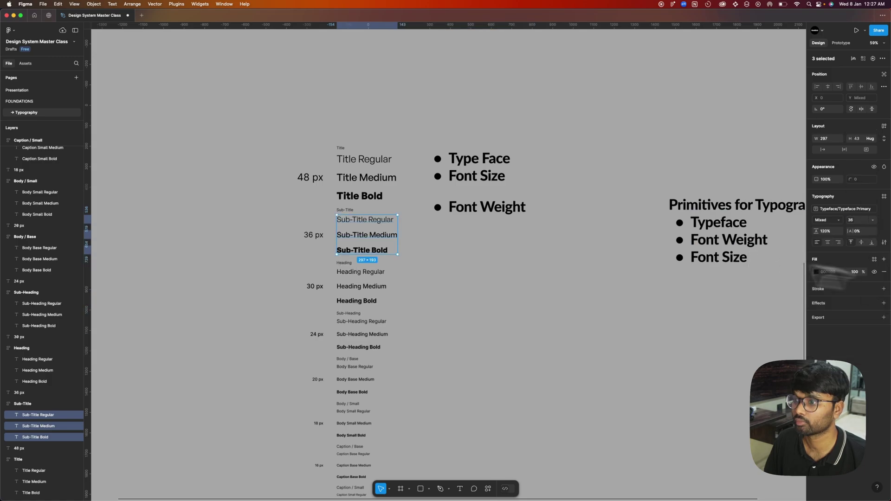
Link the Sub-Title Regular text's weight to the Regular variable and its font size to Sub-Title (36)
{"action": "left_click", "coordinate": [364, 220]}
{"action": "left_click", "coordinate": [835, 220]}
{"action": "left_click", "coordinate": [834, 318]}
{"action": "left_click", "coordinate": [872, 220]}
{"action": "left_click", "coordinate": [860, 276]}
Link the weights of the Sub-Title Medium and Sub-Title Bold texts to the Medium and Bold variables
{"action": "left_click", "coordinate": [367, 234]}
{"action": "left_click", "coordinate": [835, 220]}
{"action": "left_click", "coordinate": [835, 330]}
{"action": "left_click", "coordinate": [363, 250]}
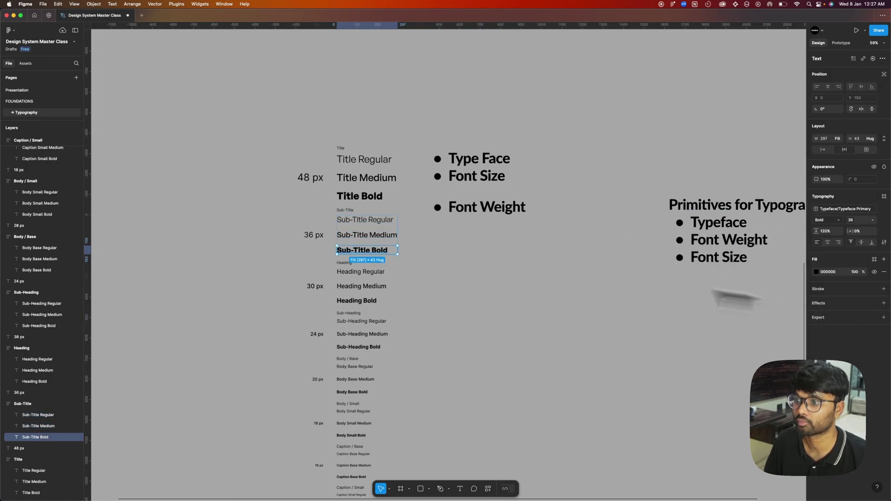
{"action": "left_click", "coordinate": [784, 315]}
Link the Heading texts' font to the Typeface Secondary variable and their font size to Heading (30)
{"action": "scroll", "coordinate": [367, 178], "scroll_direction": "down", "scroll_amount": 5}
{"action": "left_click_drag", "start_coordinate": [403, 146], "coordinate": [368, 353]}
{"action": "left_click", "coordinate": [835, 209]}
{"action": "left_click", "coordinate": [793, 210]}
{"action": "left_click", "coordinate": [684, 263]}
{"action": "left_click", "coordinate": [872, 220]}
{"action": "left_click", "coordinate": [859, 313]}
Link the Sub-Heading texts' font to Typeface Secondary and their font size to Sub-Heading (24)
{"action": "left_click", "coordinate": [835, 209]}
{"action": "left_click", "coordinate": [684, 274]}
{"action": "left_click", "coordinate": [845, 317]}
Link the Body Base texts' font to Typeface Secondary and their font size to Body Base (20)
{"action": "left_click", "coordinate": [835, 209]}
{"action": "left_click", "coordinate": [792, 210]}
{"action": "left_click", "coordinate": [684, 273]}
{"action": "left_click", "coordinate": [872, 220]}
{"action": "left_click", "coordinate": [842, 328]}
Link the Body Small texts' font to Typeface Secondary and their font size to the Body Small variable
{"action": "left_click", "coordinate": [835, 210]}
{"action": "left_click", "coordinate": [792, 210]}
{"action": "left_click", "coordinate": [684, 274]}
{"action": "left_click", "coordinate": [872, 220]}
{"action": "left_click", "coordinate": [867, 374]}
{"action": "left_click", "coordinate": [842, 339]}
Link the Caption Base texts' font to Typeface Secondary and their font size to Caption Base (16)
{"action": "left_click", "coordinate": [835, 209]}
{"action": "left_click", "coordinate": [791, 211]}
{"action": "left_click", "coordinate": [685, 274]}
{"action": "left_click", "coordinate": [873, 220]}
{"action": "left_click", "coordinate": [846, 337]}
Link the three Caption Small texts' font to Typeface Secondary and their font size to the Caption Small variable
{"action": "left_click_drag", "start_coordinate": [453, 282], "coordinate": [380, 358]}
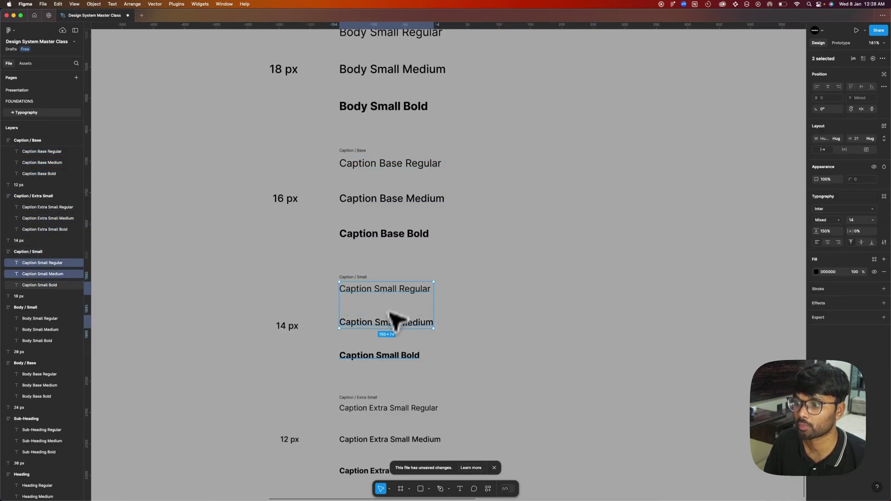
{"action": "left_click", "coordinate": [835, 209]}
{"action": "left_click", "coordinate": [684, 273]}
{"action": "left_click", "coordinate": [872, 220]}
{"action": "left_click", "coordinate": [862, 326]}
Link the three Caption Extra Small texts' font to Typeface Secondary and their size to the Caption Extra Small variable
{"action": "left_click", "coordinate": [358, 315]}
{"action": "left_click", "coordinate": [835, 210]}
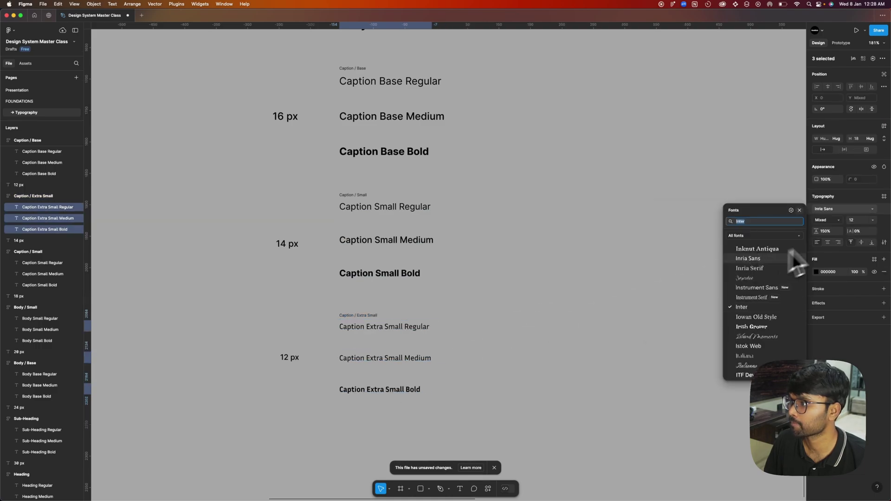
{"action": "left_click", "coordinate": [791, 210]}
{"action": "left_click", "coordinate": [684, 274]}
{"action": "left_click", "coordinate": [872, 220]}
{"action": "left_click", "coordinate": [863, 342]}
{"action": "left_click", "coordinate": [854, 328]}
Select the Regular texts from Heading down through the captions and link their weight to the Regular variable
{"action": "scroll", "coordinate": [418, 192], "scroll_direction": "down", "scroll_amount": 10}
{"action": "scroll", "coordinate": [418, 193], "scroll_direction": "up", "scroll_amount": 4}
{"action": "left_click", "coordinate": [410, 172]}
{"action": "left_click", "coordinate": [410, 226], "text": "shift"}
{"action": "left_click", "coordinate": [406, 274], "text": "shift"}
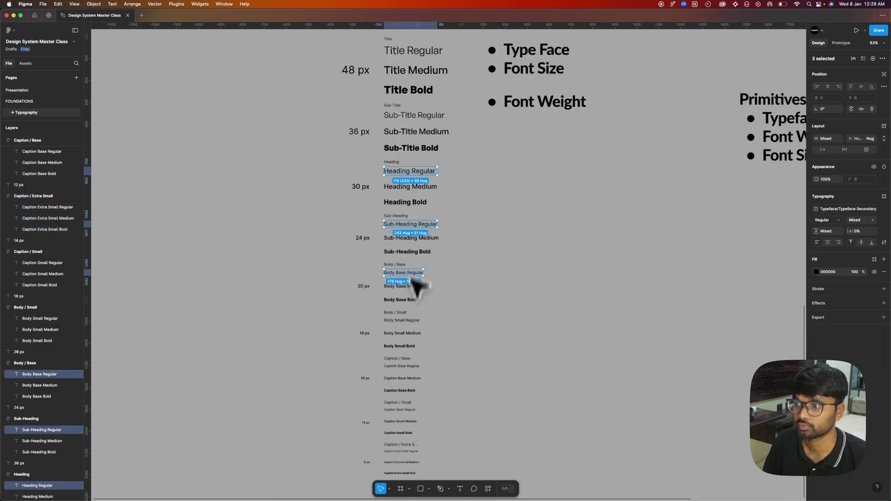
{"action": "left_click", "coordinate": [403, 303], "text": "shift"}
{"action": "left_click", "coordinate": [838, 220]}
{"action": "left_click", "coordinate": [845, 356]}
{"action": "left_click", "coordinate": [845, 303]}
Select the Medium texts from Heading through Caption Extra Small and link their weight to the Medium variable
{"action": "left_click", "coordinate": [410, 164]}
{"action": "left_click", "coordinate": [411, 217], "text": "shift"}
{"action": "left_click", "coordinate": [404, 268], "text": "shift"}
{"action": "left_click", "coordinate": [403, 316], "text": "shift"}
{"action": "left_click", "coordinate": [402, 364], "text": "shift"}
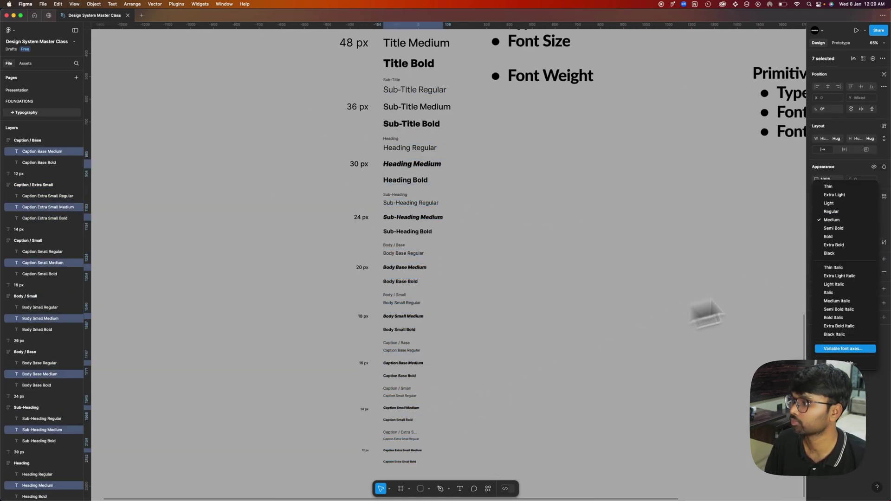
Select the Bold texts from Heading through Caption Extra Small and link their weight to the Bold variable
{"action": "left_click", "coordinate": [401, 281], "text": "shift"}
{"action": "left_click", "coordinate": [399, 329], "text": "shift"}
{"action": "left_click", "coordinate": [399, 375], "text": "shift"}
{"action": "left_click", "coordinate": [398, 420], "text": "shift"}
{"action": "left_click", "coordinate": [400, 461], "text": "shift"}
{"action": "left_click", "coordinate": [838, 219]}
{"action": "left_click", "coordinate": [842, 353]}
{"action": "left_click", "coordinate": [842, 340]}
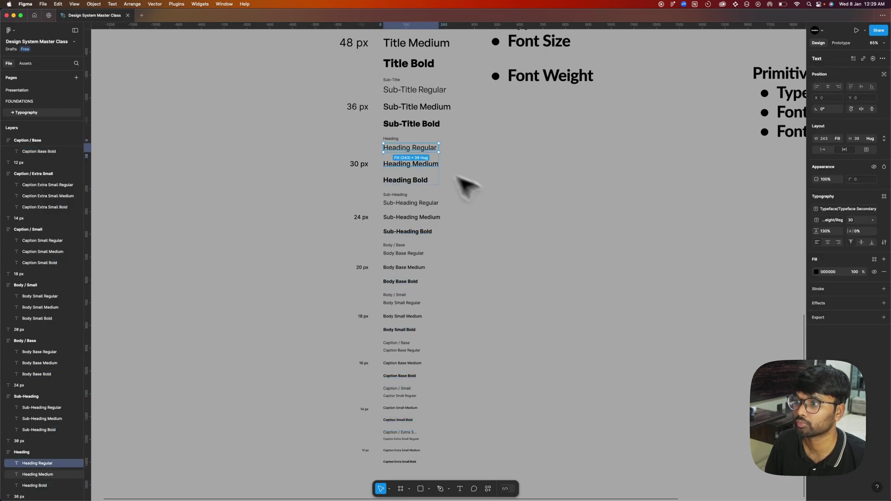
{"action": "left_click", "coordinate": [431, 218]}
{"action": "key", "text": "Escape"}
Move the Type Face, Font Size and Font Weight note farther away from the type scale
{"action": "scroll", "coordinate": [457, 205], "scroll_direction": "down", "scroll_amount": 3}
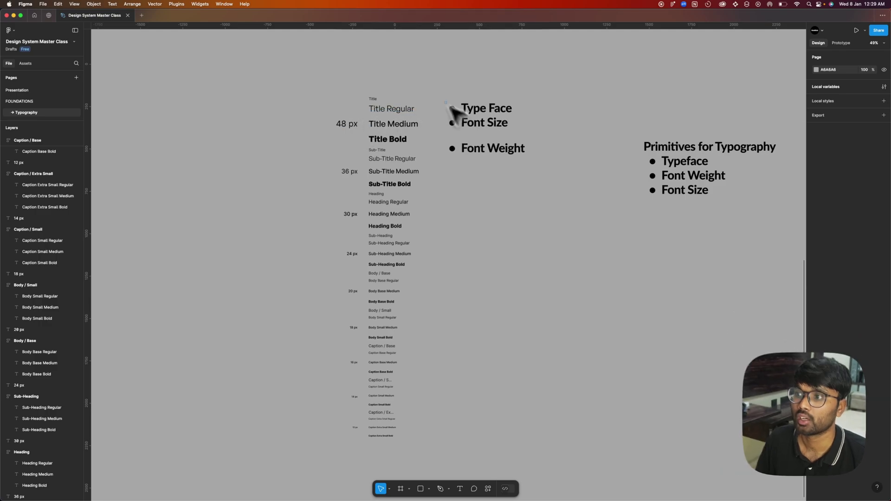
{"action": "left_click", "coordinate": [497, 127]}
{"action": "left_click_drag", "start_coordinate": [497, 127], "coordinate": [563, 130]}
{"action": "left_click", "coordinate": [443, 174]}
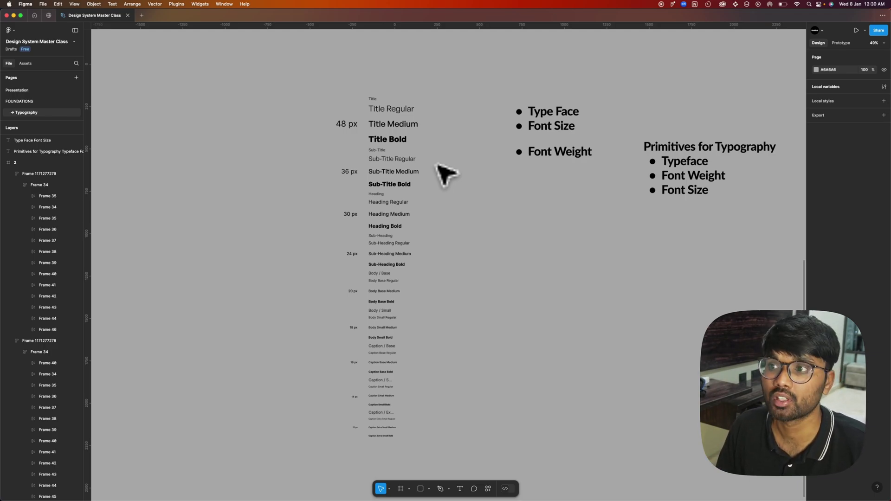
Create a text style named "Title / Regular" from the Title Regular text
{"action": "left_click", "coordinate": [405, 111]}
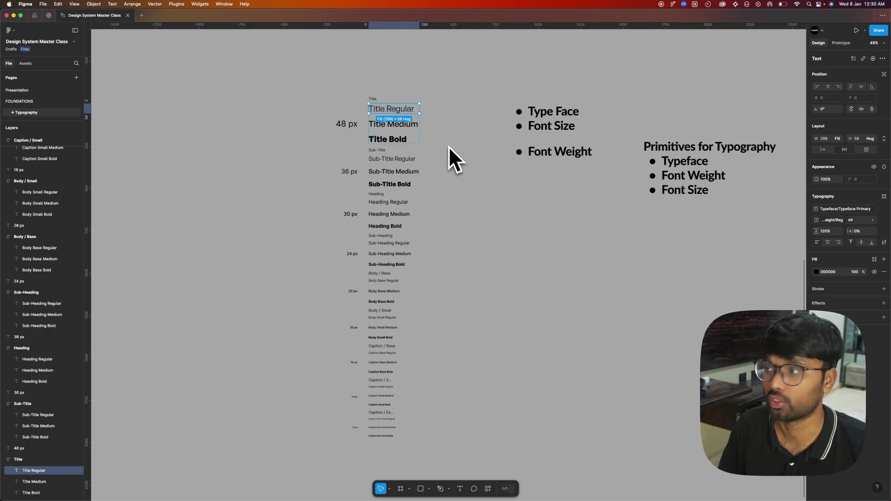
{"action": "left_click", "coordinate": [884, 196]}
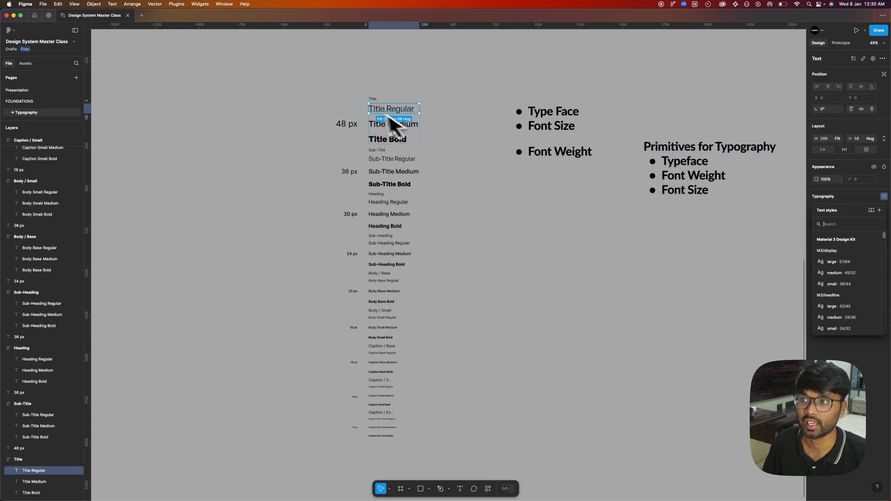
{"action": "left_click", "coordinate": [879, 211]}
{"action": "type", "text": "Title /"}
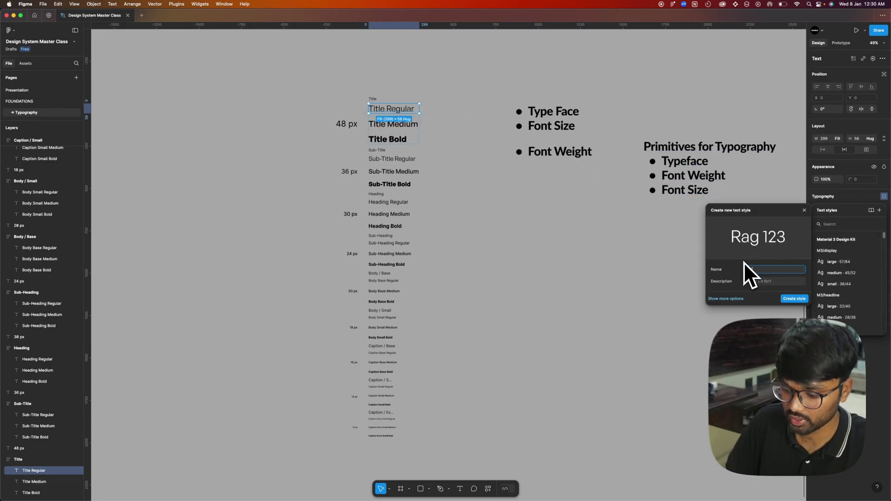
{"action": "type", "text": " Regular"}
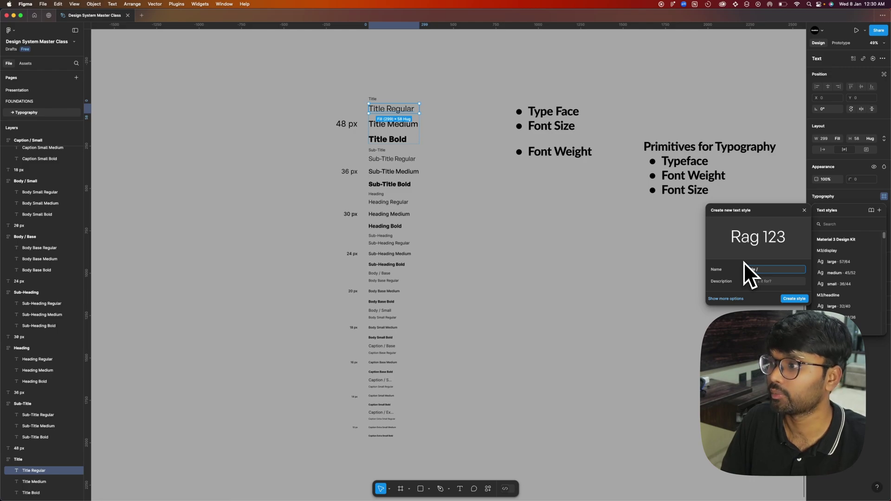
{"action": "key", "text": "Return"}
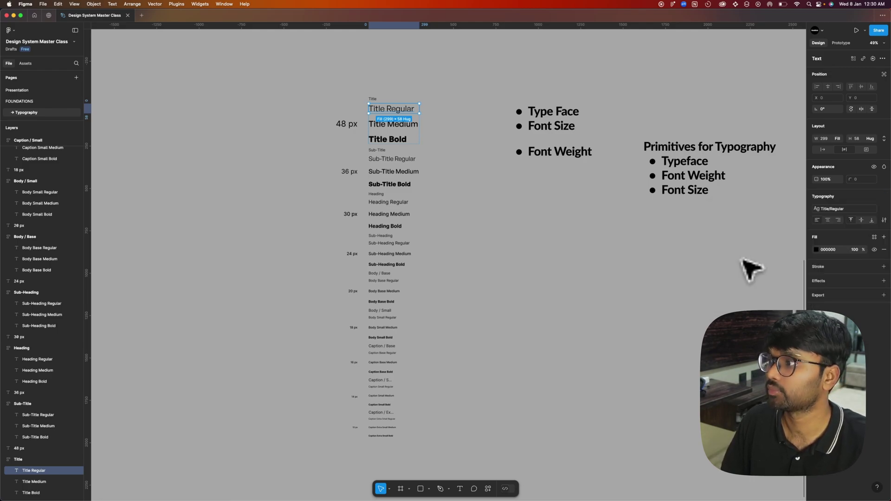
Create a text style named "Title / Medium" from the Title Medium text
{"action": "key", "text": "Tab"}
{"action": "left_click", "coordinate": [883, 196]}
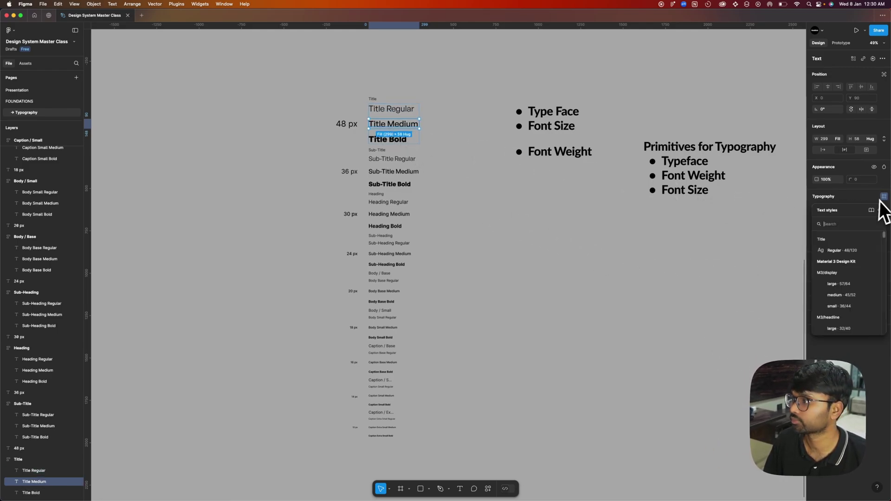
{"action": "left_click", "coordinate": [872, 210]}
{"action": "type", "text": "Title / Medium"}
{"action": "key", "text": "Return"}
Create a text style named "Title / Bold" from the Title Bold text
{"action": "key", "text": "Tab"}
{"action": "left_click", "coordinate": [883, 197]}
{"action": "left_click", "coordinate": [879, 210]}
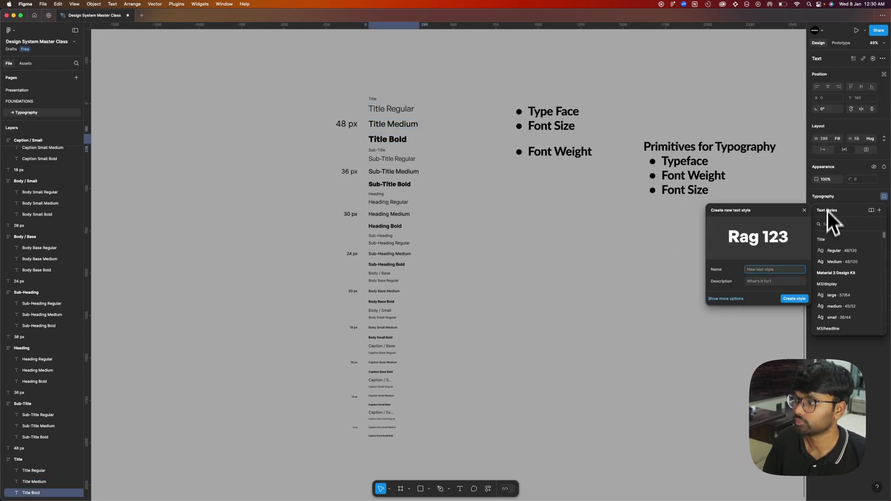
{"action": "type", "text": "Title / Bold"}
{"action": "key", "text": "Return"}
Create a text style named "Sub Totle / Regular" from the Sub-Title Regular text
{"action": "left_click", "coordinate": [392, 159]}
{"action": "left_click", "coordinate": [883, 196]}
{"action": "left_click", "coordinate": [878, 210]}
{"action": "type", "text": "Regular"}
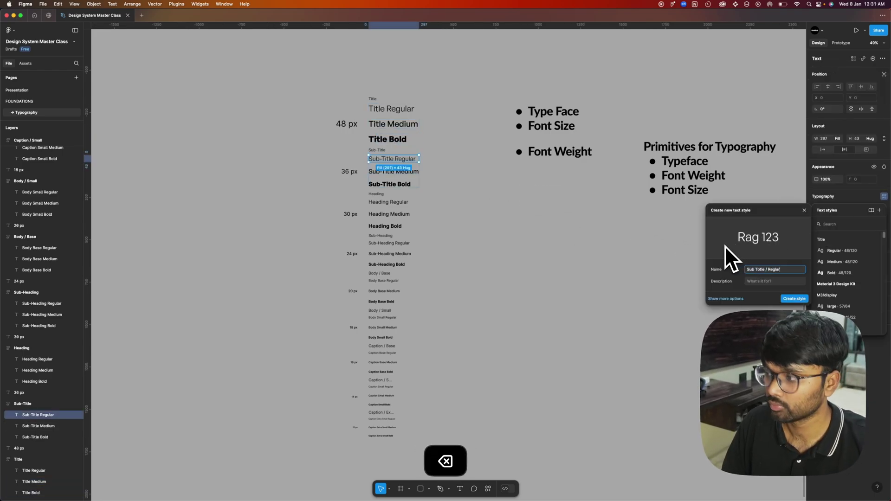
{"action": "key", "text": "Return"}
Create a text style named "Sub Totle / Medium" from the Sub-Title Medium text
{"action": "left_click", "coordinate": [393, 171]}
{"action": "left_click", "coordinate": [883, 196]}
{"action": "left_click", "coordinate": [878, 210]}
{"action": "type", "text": "Sub Totle /"}
{"action": "type", "text": "Medium"}
{"action": "key", "text": "Return"}
Create a text style named "Sub Totle / Bold" from the Sub-Title Bold text
{"action": "left_click", "coordinate": [878, 210]}
{"action": "type", "text": "Sub Totie /"}
{"action": "type", "text": "Bold"}
{"action": "key", "text": "Return"}
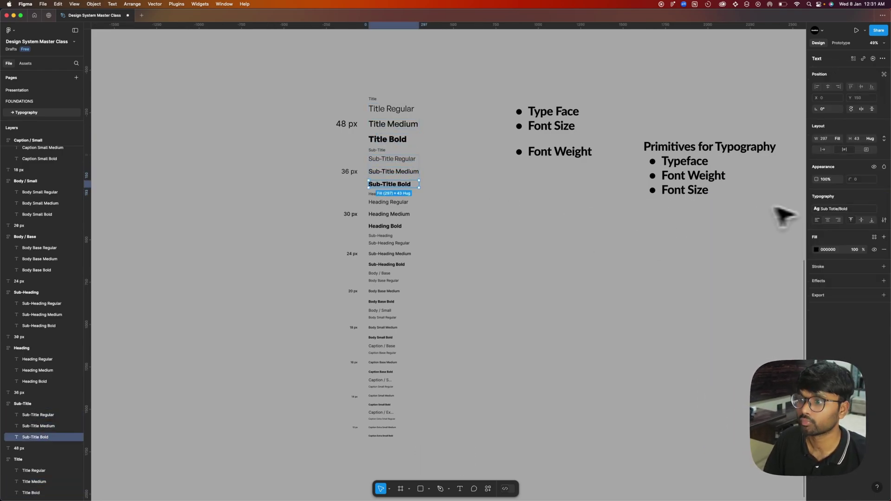
Create a Regular text style in the Heading group from the Heading Regular text
{"action": "left_click", "coordinate": [388, 202]}
{"action": "key", "text": "super+c"}
{"action": "left_click", "coordinate": [883, 197]}
{"action": "left_click", "coordinate": [878, 210]}
Create the "Heading / Medium" and "Heading / Bold" text styles from the Heading Medium and Heading Bold texts
{"action": "left_click", "coordinate": [389, 214]}
{"action": "left_click", "coordinate": [883, 196]}
{"action": "left_click", "coordinate": [879, 210]}
{"action": "key", "text": "super+v"}
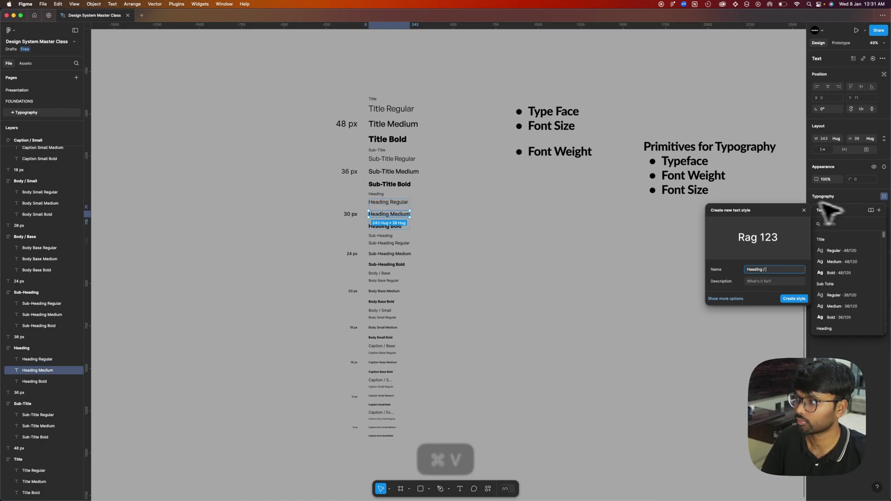
{"action": "type", "text": "Medium"}
{"action": "key", "text": "Return"}
{"action": "left_click", "coordinate": [385, 226]}
{"action": "left_click", "coordinate": [883, 196]}
Create a text style named "Sub-Heading / Regular" from the Sub-Heading Regular text
{"action": "left_click", "coordinate": [883, 196]}
{"action": "left_click", "coordinate": [879, 210]}
{"action": "key", "text": "super+v"}
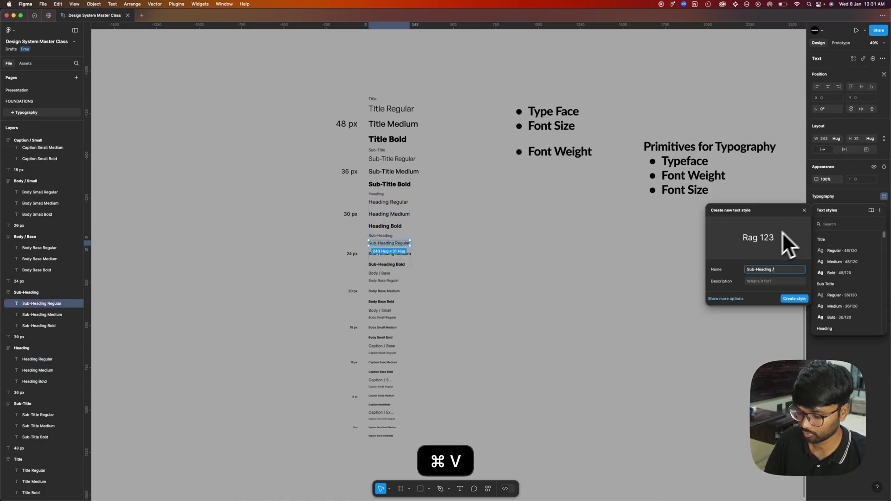
{"action": "key", "text": "BackSpace"}
{"action": "type", "text": "/Regular"}
{"action": "key", "text": "Return"}
Create the "Sub-Heading / Medium" and "Sub-Heading / Bold" text styles from the Sub-Heading Medium and Sub-Heading Bold texts
{"action": "left_click", "coordinate": [389, 254]}
{"action": "left_click", "coordinate": [884, 196]}
{"action": "scroll", "coordinate": [423, 246], "scroll_direction": "up", "scroll_amount": 4}
{"action": "left_click", "coordinate": [366, 274]}
{"action": "left_click", "coordinate": [884, 196]}
{"action": "left_click", "coordinate": [878, 210]}
{"action": "key", "text": "super+v"}
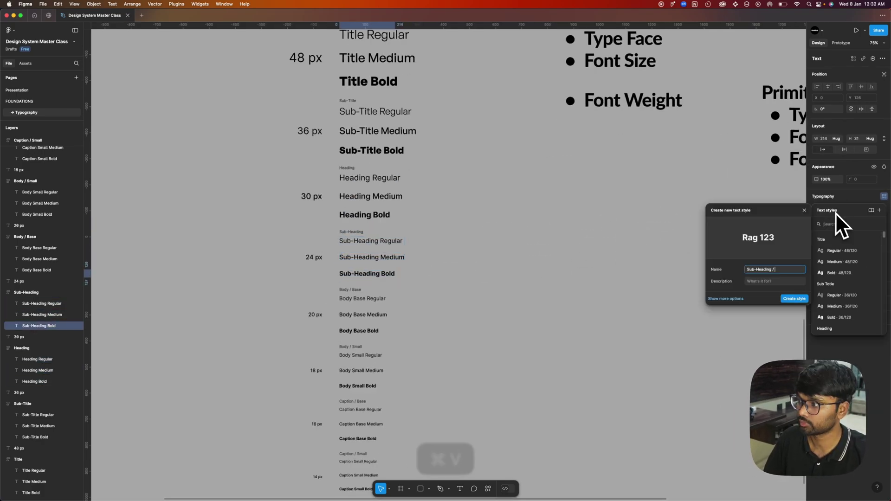
{"action": "type", "text": "Bold"}
{"action": "key", "text": "Return"}
Create Regular, Medium and Bold text styles in the "Body Base" group from the three matching Body Base texts
{"action": "double_click", "coordinate": [361, 299]}
{"action": "left_click", "coordinate": [884, 197]}
{"action": "left_click", "coordinate": [879, 210]}
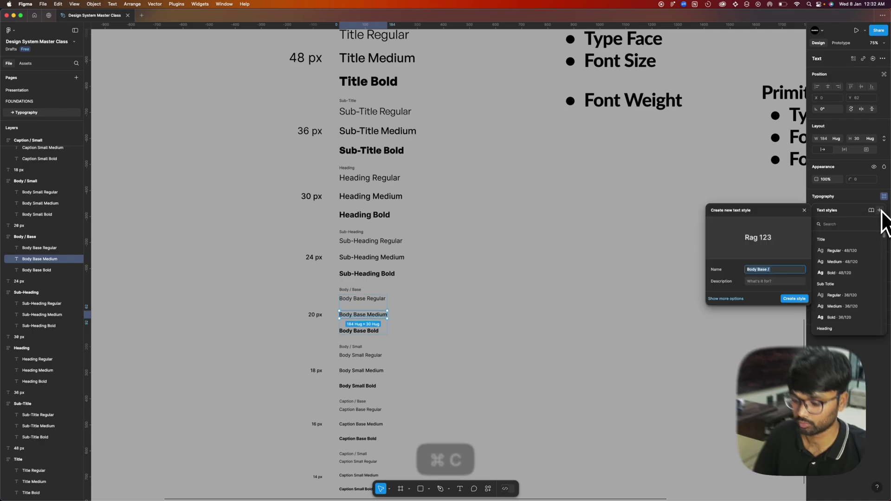
{"action": "key", "text": "super+v"}
{"action": "left_click", "coordinate": [359, 331]}
{"action": "left_click", "coordinate": [883, 196]}
{"action": "left_click", "coordinate": [879, 210]}
Create a Regular text style in the "Body Small" group from the Body Small Regular text
{"action": "scroll", "coordinate": [366, 278], "scroll_direction": "down", "scroll_amount": 3}
{"action": "double_click", "coordinate": [361, 269]}
{"action": "left_click", "coordinate": [883, 197]}
{"action": "key", "text": "super+v"}
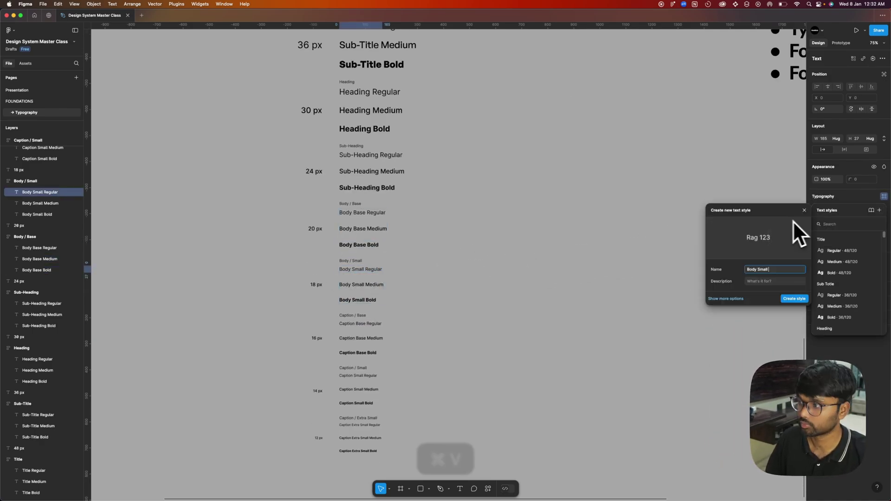
{"action": "key", "text": "Return"}
Create Medium and Bold text styles in the "Body Small" group from the Body Small Medium and Body Small Bold texts
{"action": "key", "text": "Tab"}
{"action": "left_click", "coordinate": [883, 196]}
{"action": "key", "text": "super+v"}
{"action": "key", "text": "Return"}
{"action": "key", "text": "Tab"}
{"action": "left_click", "coordinate": [883, 196]}
{"action": "left_click", "coordinate": [878, 210]}
{"action": "key", "text": "super+v"}
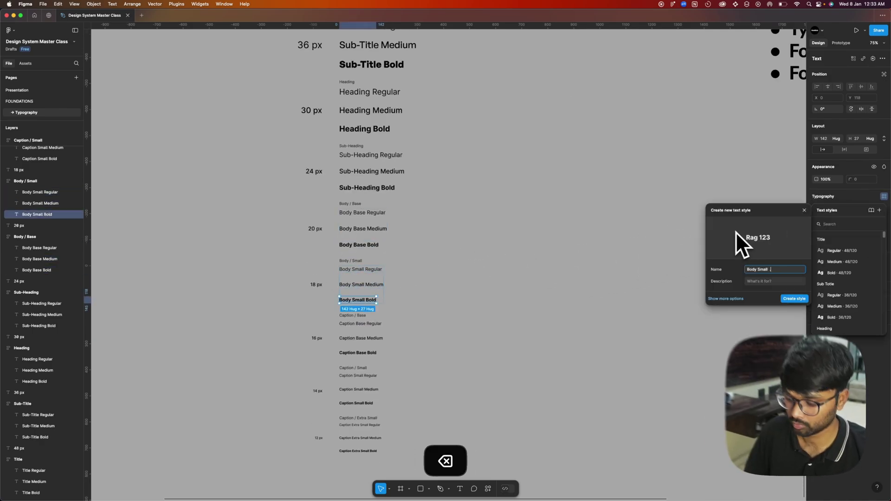
{"action": "key", "text": "Return"}
Create a Regular text style in the "Caption Base" group from the Caption Base Regular text
{"action": "double_click", "coordinate": [361, 323]}
{"action": "left_click", "coordinate": [883, 197]}
{"action": "left_click", "coordinate": [879, 210]}
{"action": "type", "text": "Caption Base /"}
{"action": "key", "text": "Return"}
Create Medium and Bold text styles in the "Caption Base" group from the Caption Base Medium and Caption Base Bold texts
{"action": "left_click", "coordinate": [361, 339]}
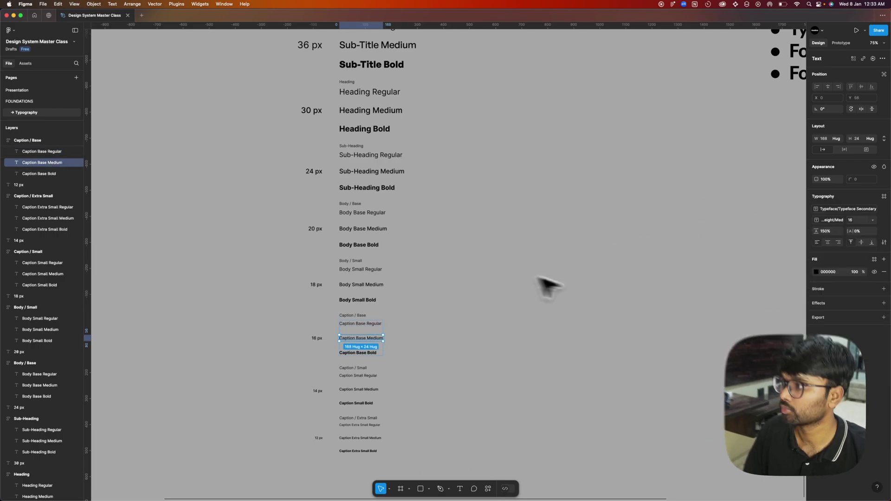
{"action": "left_click", "coordinate": [883, 196]}
{"action": "left_click", "coordinate": [879, 210]}
{"action": "left_click", "coordinate": [358, 353]}
{"action": "left_click", "coordinate": [883, 196]}
{"action": "left_click", "coordinate": [879, 210]}
Create a Regular text style in the Caption Small group from the Caption Small Regular text
{"action": "double_click", "coordinate": [358, 375]}
{"action": "left_click", "coordinate": [884, 196]}
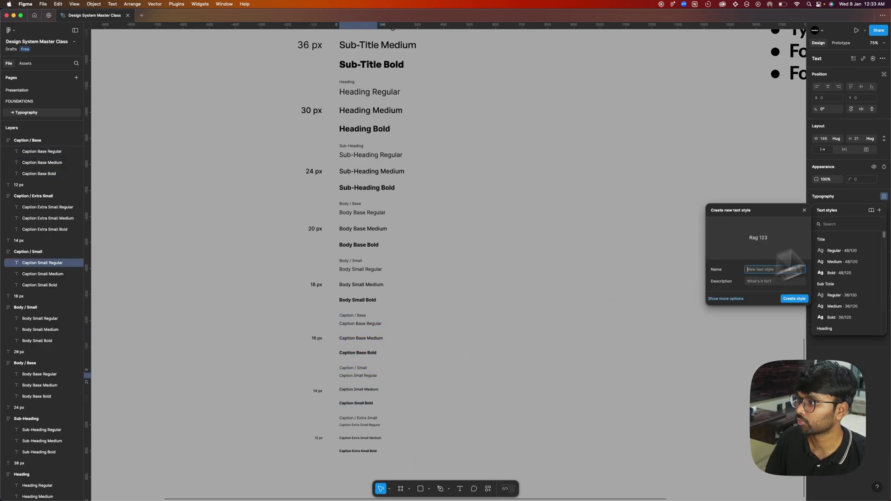
{"action": "key", "text": "super+v"}
{"action": "key", "text": "Return"}
Create Medium and Bold text styles in the Caption Small group from the Caption Small Medium and Caption Small Bold texts
{"action": "key", "text": "Tab"}
{"action": "left_click", "coordinate": [883, 196]}
{"action": "key", "text": "super+v"}
{"action": "key", "text": "Return"}
{"action": "left_click", "coordinate": [356, 404]}
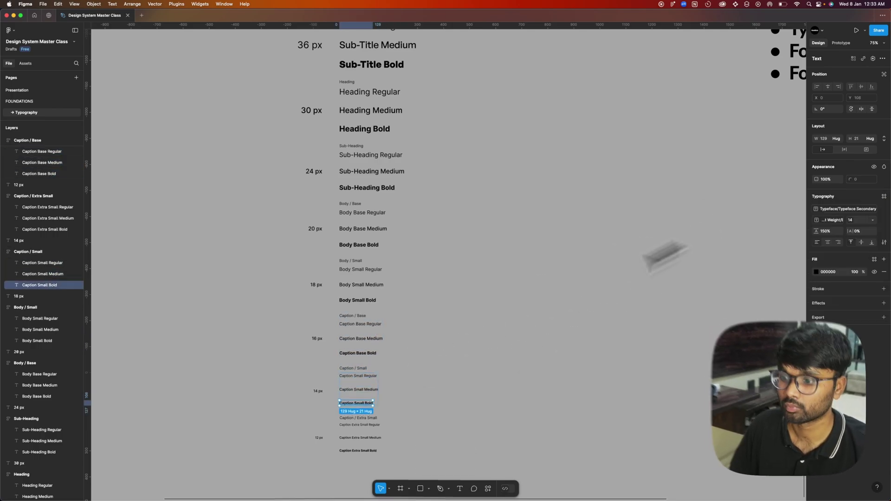
{"action": "left_click", "coordinate": [883, 196]}
{"action": "key", "text": "super+v"}
{"action": "key", "text": "Return"}
Create a Regular text style in the "Caption Extra Small" group from the Caption Extra Small Regular text
{"action": "double_click", "coordinate": [360, 424]}
{"action": "scroll", "coordinate": [378, 409], "scroll_direction": "up", "scroll_amount": 5}
{"action": "key", "text": "super+c"}
{"action": "left_click", "coordinate": [883, 197]}
{"action": "left_click", "coordinate": [878, 210]}
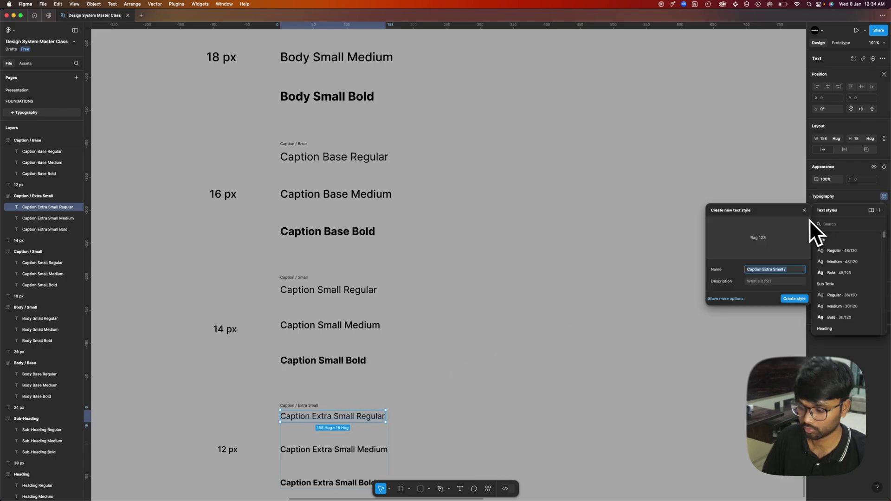
Create Medium and Bold text styles in the "Caption Extra Small" group from the Caption Extra Small Medium and Bold texts
{"action": "scroll", "coordinate": [367, 411], "scroll_direction": "down", "scroll_amount": 2}
{"action": "left_click", "coordinate": [358, 409]}
{"action": "left_click", "coordinate": [883, 196]}
{"action": "key", "text": "super+v"}
{"action": "left_click", "coordinate": [352, 411]}
{"action": "left_click", "coordinate": [884, 197]}
{"action": "key", "text": "Escape"}
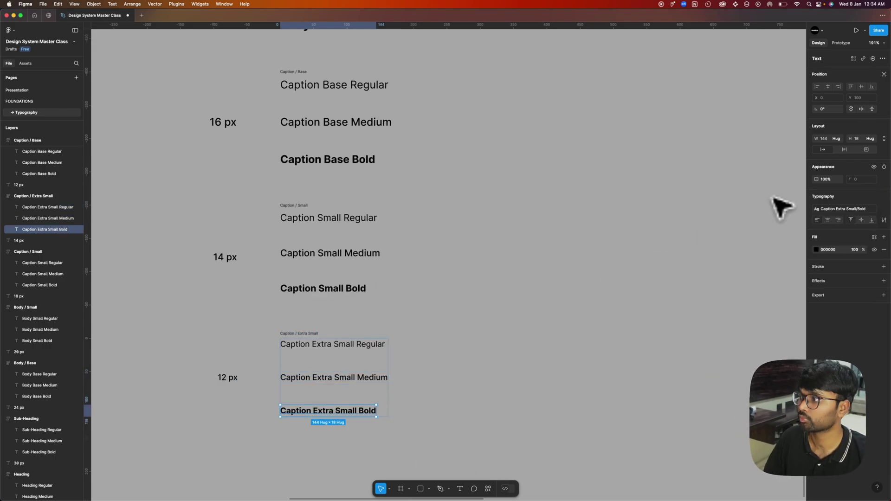
{"action": "key", "text": "Escape"}
Try the Title Regular and Title Bold text styles on the "Primitives for Typography" text block
{"action": "scroll", "coordinate": [571, 252], "scroll_direction": "down", "scroll_amount": 5}
{"action": "scroll", "coordinate": [411, 167], "scroll_direction": "down", "scroll_amount": 10}
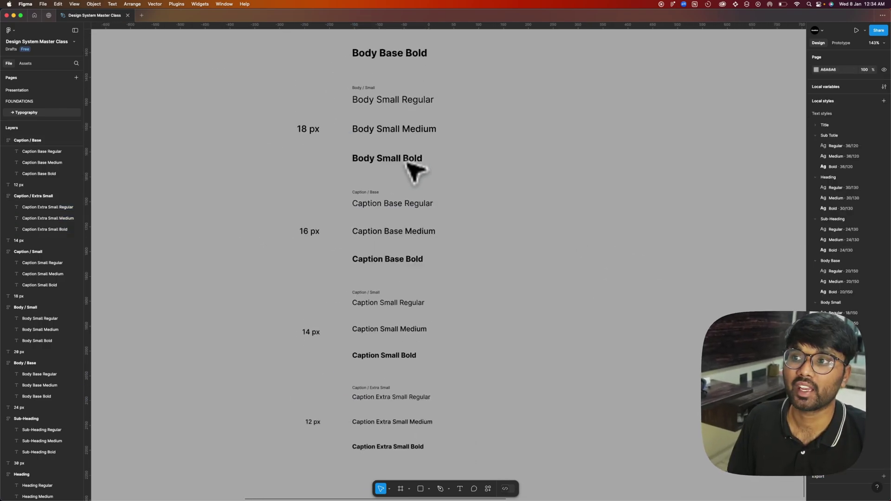
{"action": "scroll", "coordinate": [454, 200], "scroll_direction": "up", "scroll_amount": 1}
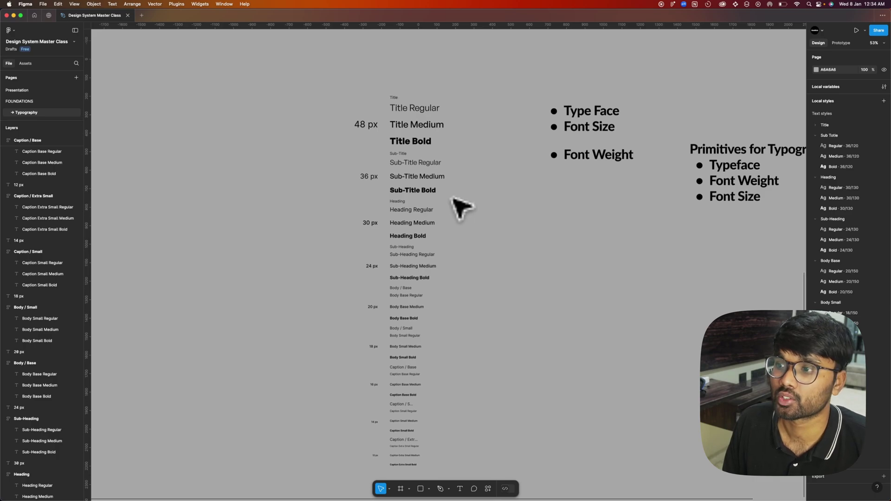
{"action": "scroll", "coordinate": [454, 203], "scroll_direction": "right", "scroll_amount": 5}
{"action": "left_click", "coordinate": [675, 201]}
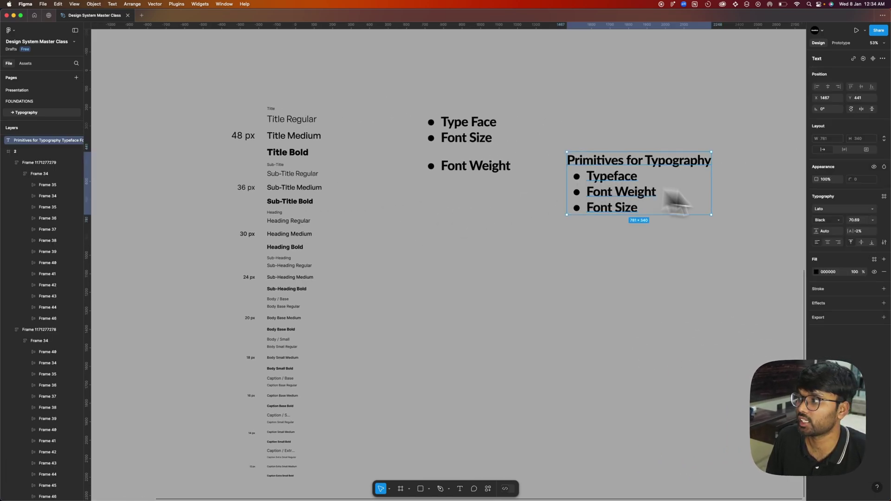
{"action": "left_click", "coordinate": [884, 196]}
{"action": "left_click", "coordinate": [838, 267]}
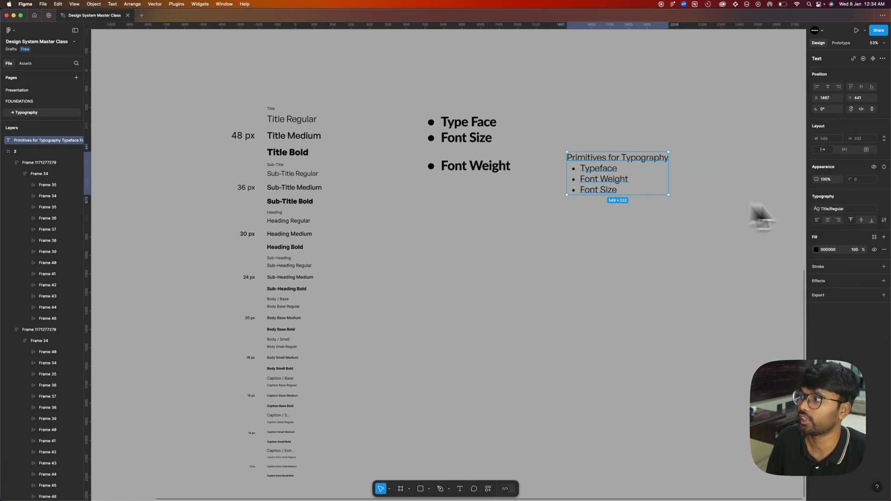
{"action": "left_click", "coordinate": [846, 210]}
{"action": "left_click", "coordinate": [833, 281]}
Apply the Regular text style from the "Sub Totle" group to the "Primitives for Typography" text block and deselect it
{"action": "left_click", "coordinate": [844, 208]}
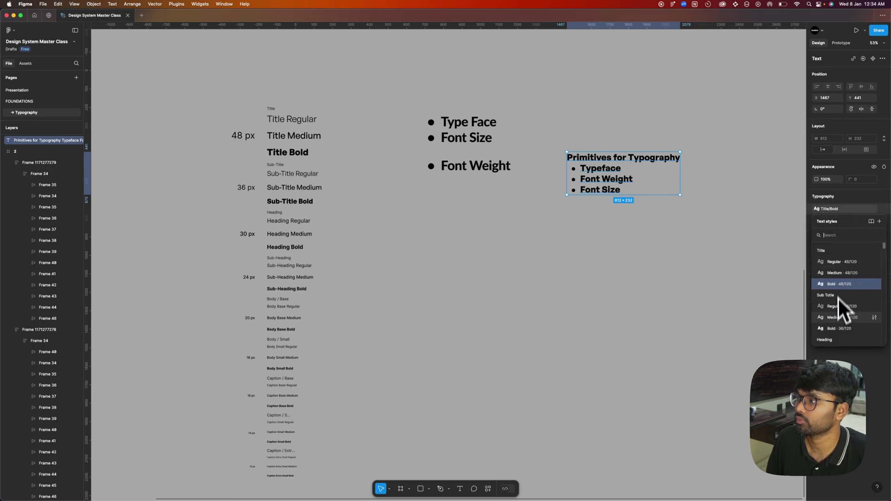
{"action": "left_click", "coordinate": [838, 300]}
{"action": "left_click", "coordinate": [610, 258]}
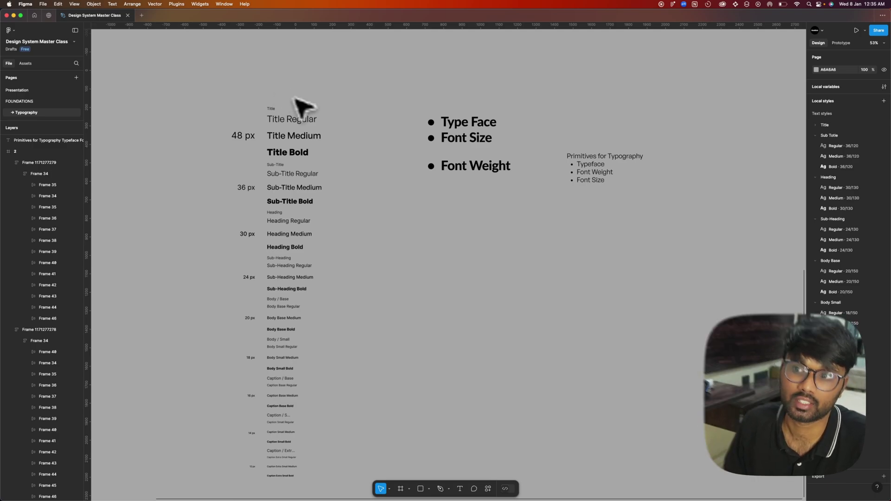
Examine the type settings of the Title Regular text
{"action": "left_click", "coordinate": [309, 119]}
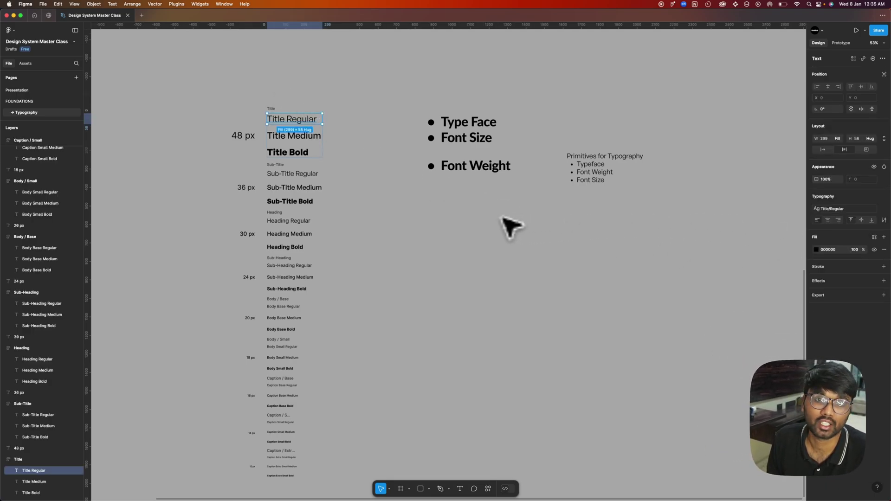
{"action": "left_click", "coordinate": [883, 220]}
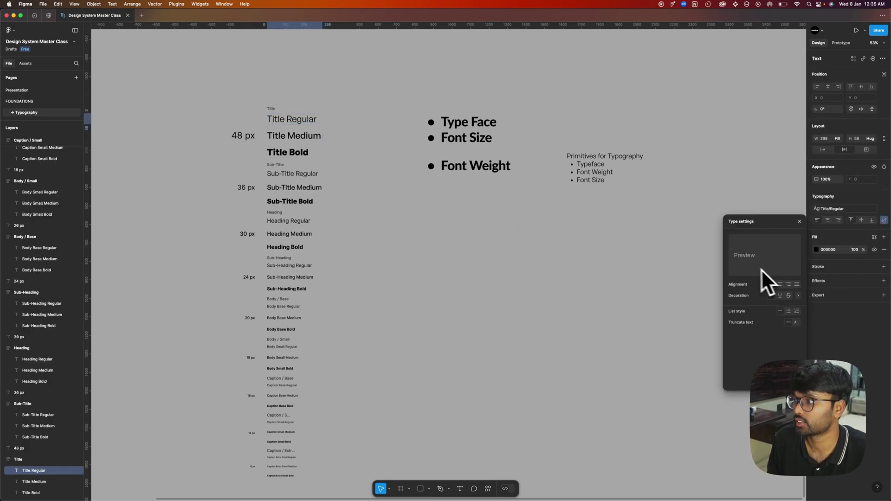
{"action": "left_click", "coordinate": [798, 221]}
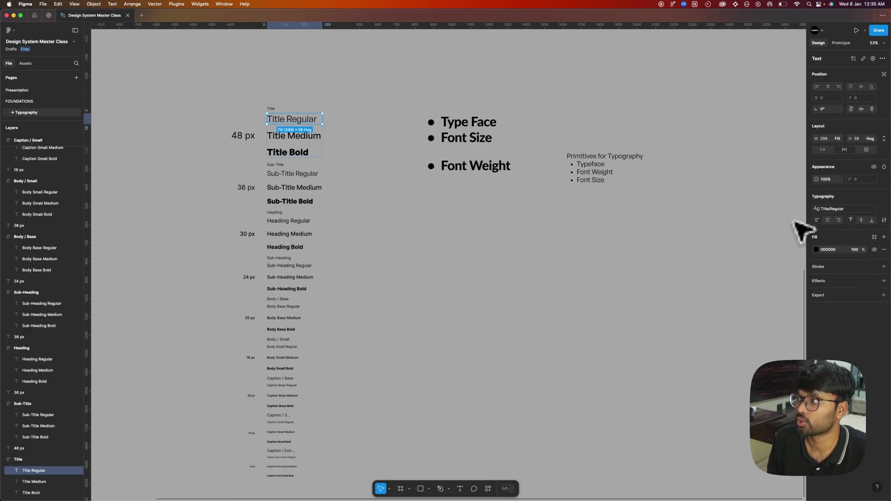
{"action": "left_click", "coordinate": [372, 220]}
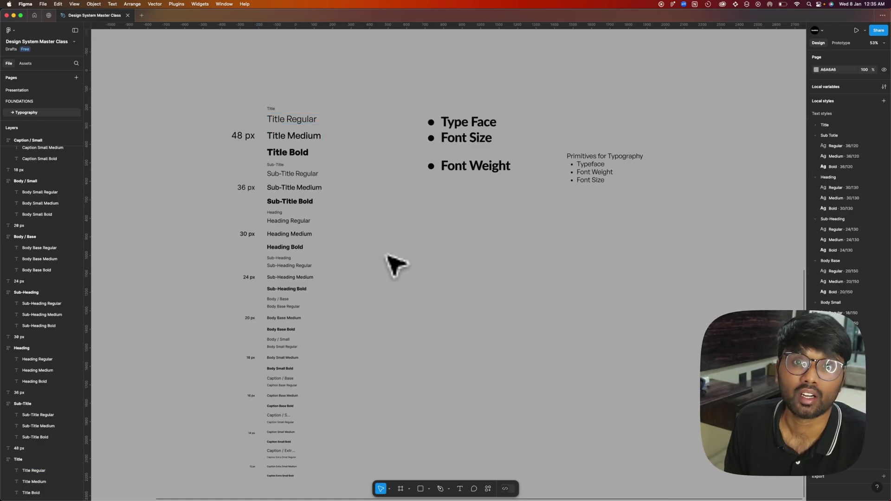
Set the Typeface Primary variable in the Primitives collection to Open Sans
{"action": "left_click", "coordinate": [884, 87]}
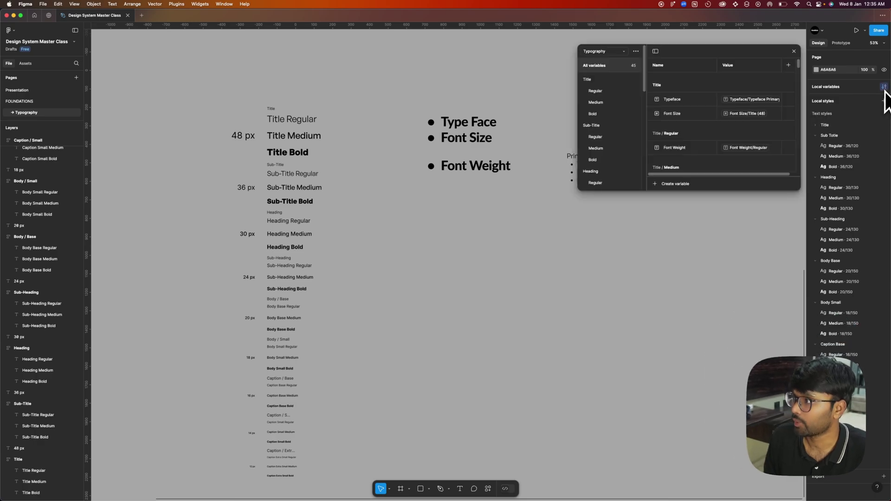
{"action": "left_click", "coordinate": [603, 51]}
{"action": "left_click", "coordinate": [614, 49]}
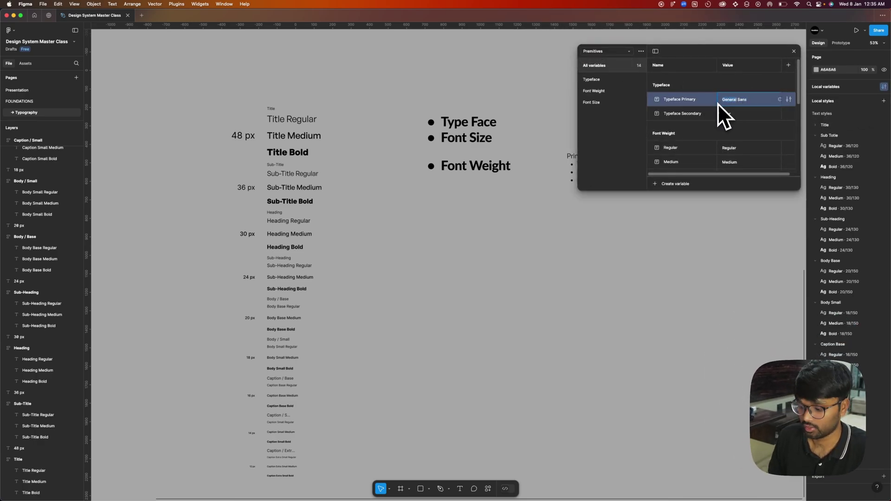
{"action": "type", "text": "n"}
{"action": "key", "text": "Return"}
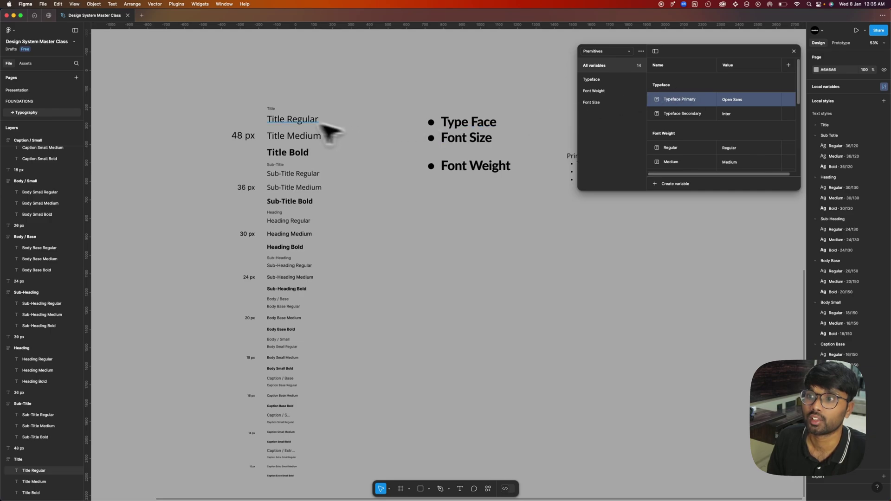
Detach the text style from the Title Regular text to examine its linked typeface variable, and undo the detachment
{"action": "left_click", "coordinate": [294, 122]}
{"action": "left_click", "coordinate": [883, 209]}
{"action": "left_click", "coordinate": [838, 209]}
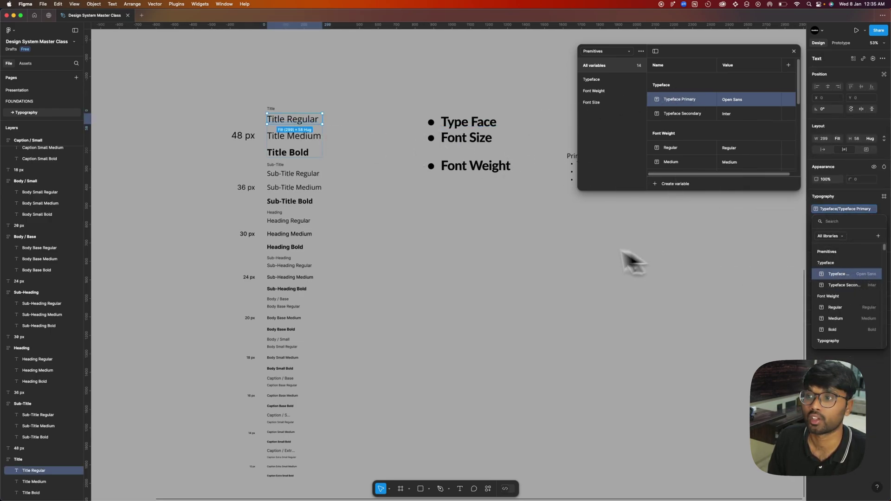
{"action": "key", "text": "Escape"}
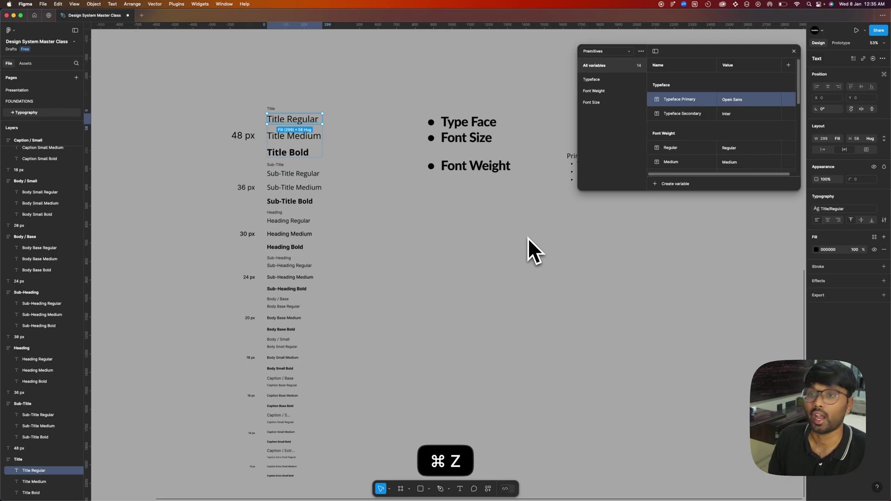